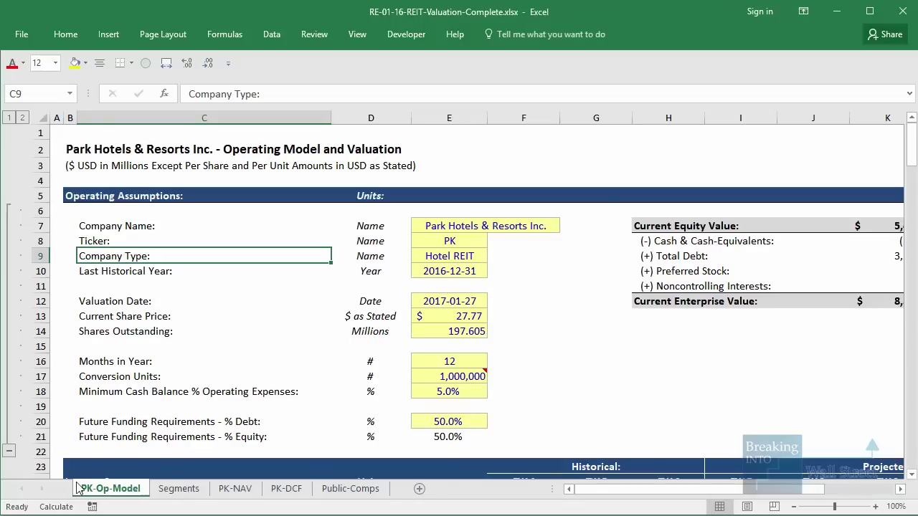
Step: Open the Segments sheet and go to the Existing Hotels revenue and expenses section
click(178, 489)
scroll(317, 410, down, 5)
scroll(317, 411, down, 3)
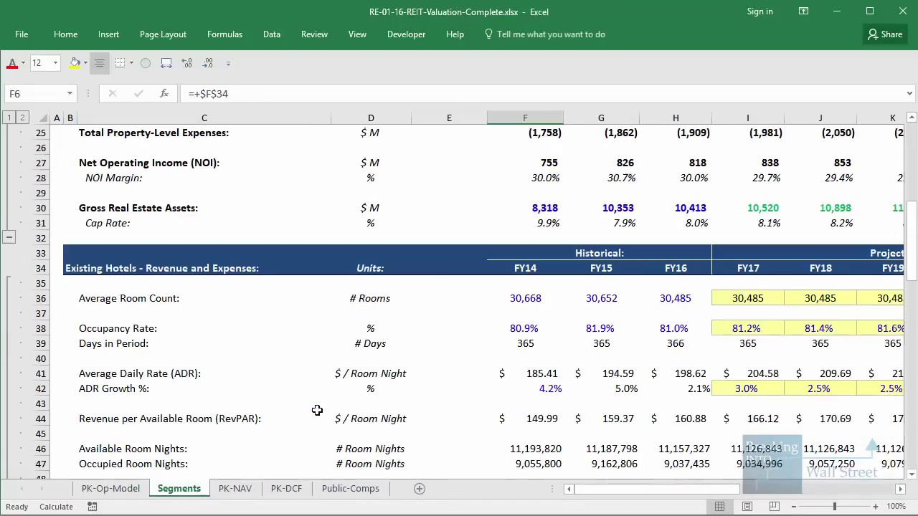
click(318, 394)
scroll(318, 398, down, 2)
click(736, 285)
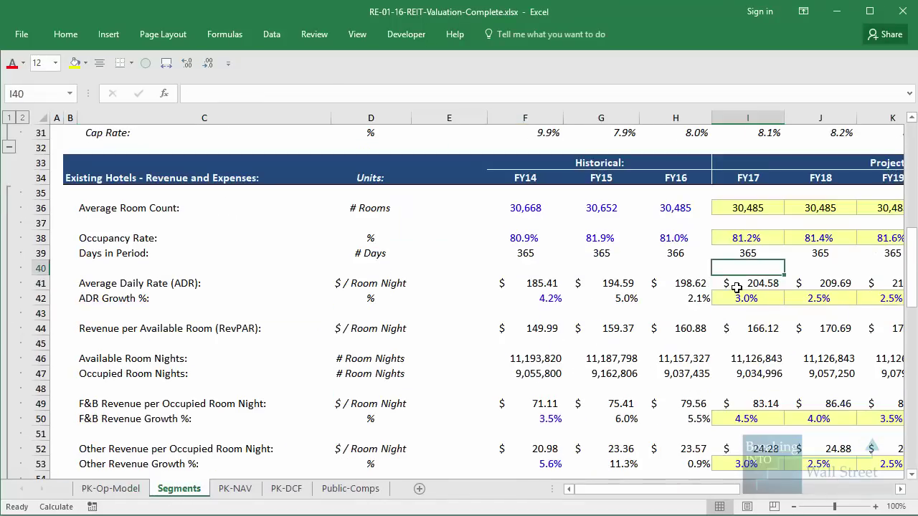
Step: Select the whole Average Room Count row in the Existing Hotels section
key(Up)
key(Up)
key(Up)
key(Up)
key(Up)
key(shift+Right)
key(shift+space)
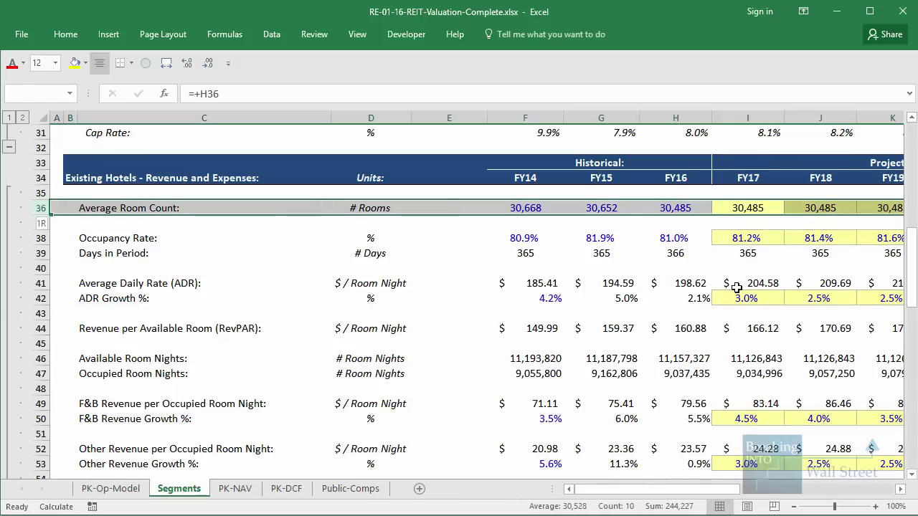
Step: Go across the Average Room Count row to review its projected years, and return to the row's start
key(Right)
key(Right)
key(Right)
key(Right)
key(Left)
key(Left)
key(Left)
key(Left)
key(Left)
key(Left)
key(Left)
key(Left)
key(Left)
key(Left)
key(Left)
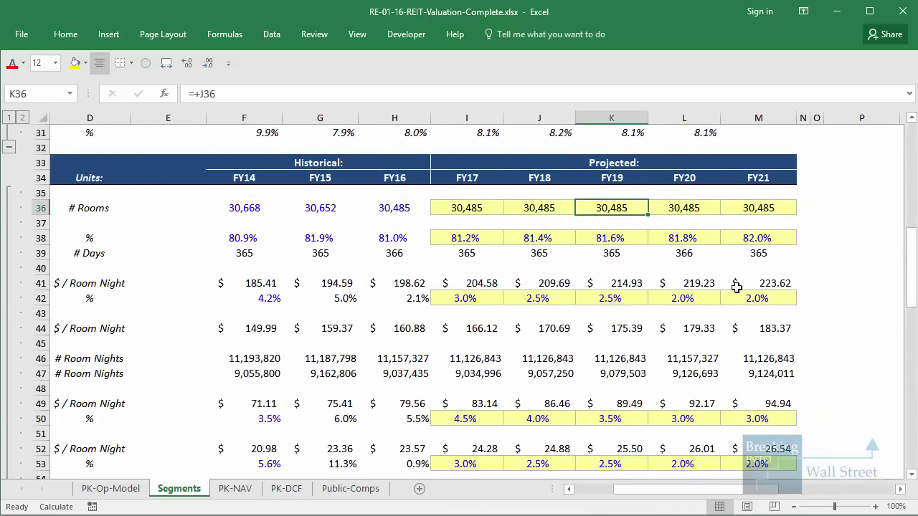
Step: Select the whole Occupancy Rate row in the Existing Hotels section
key(Down)
key(Down)
key(Right)
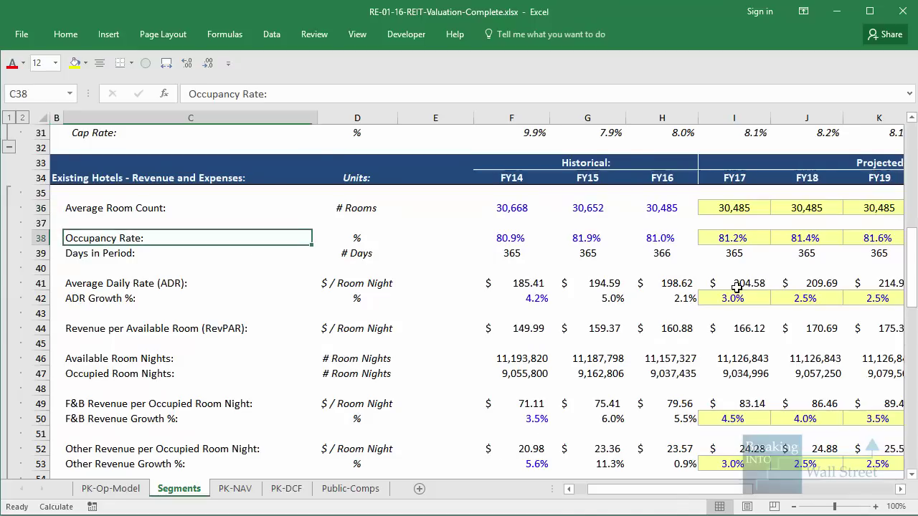
key(shift+space)
Step: Select the Average Daily Rate and ADR Growth % rows together
scroll(728, 294, down, 1)
click(746, 240)
key(shift+space)
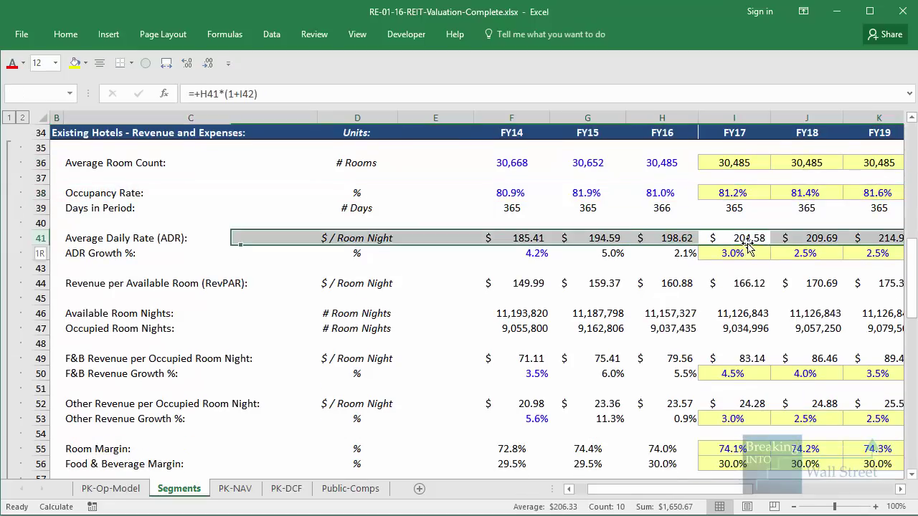
key(shift+Down)
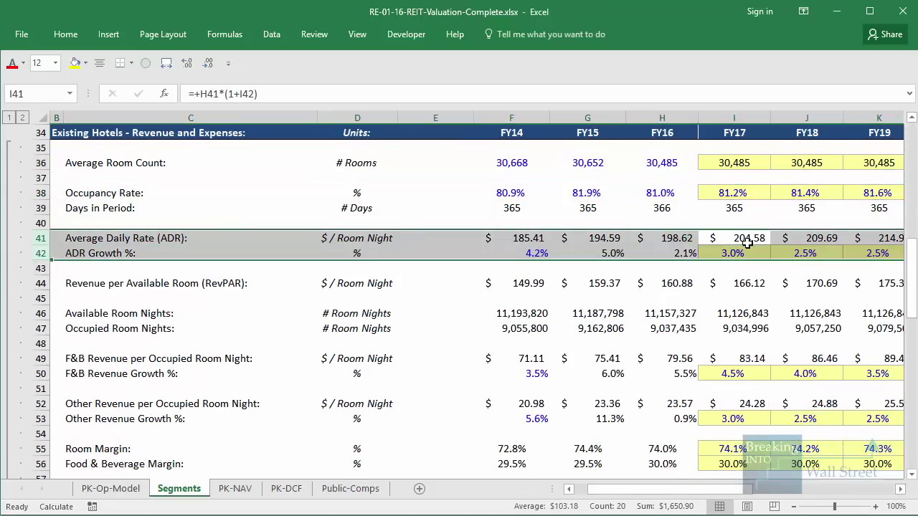
Step: Select the FY17 to FY21 projections of Average Daily Rate and ADR Growth %
click(747, 240)
key(shift+Down)
key(shift+Right)
key(shift+Right)
key(shift+Right)
key(shift+Right)
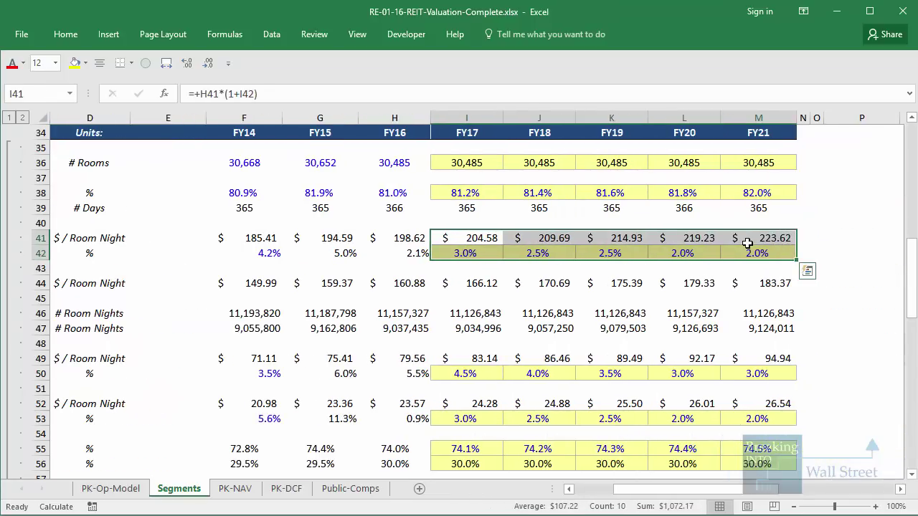
Step: Go further down the Existing Hotels section and mark the Room Margin and Food & Beverage Margin rows and their projections
key(ctrl+Left)
key(ctrl+Left)
key(ctrl+Left)
key(ctrl+Left)
scroll(700, 275, down, 1)
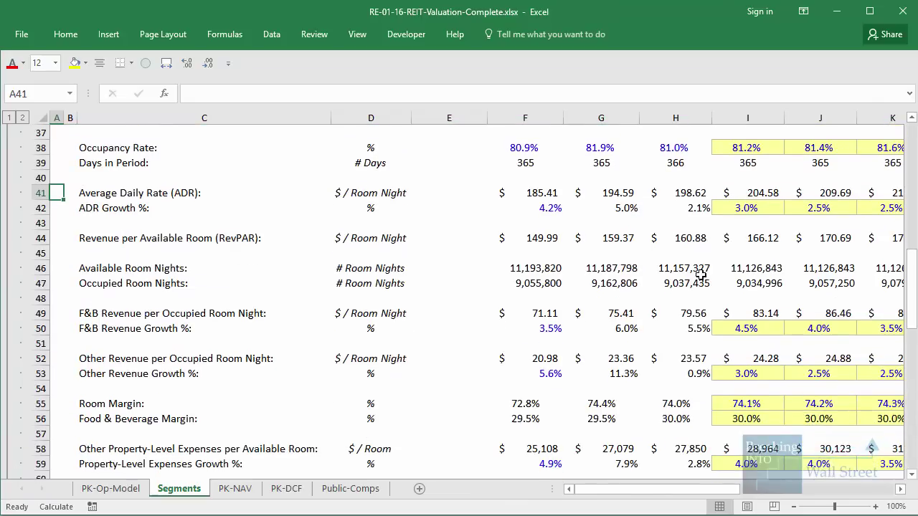
scroll(701, 274, down, 2)
click(748, 298)
key(Down)
key(Down)
key(Down)
key(Down)
scroll(111, 290, down, 1)
drag(70, 249, 246, 297)
drag(725, 259, 903, 300)
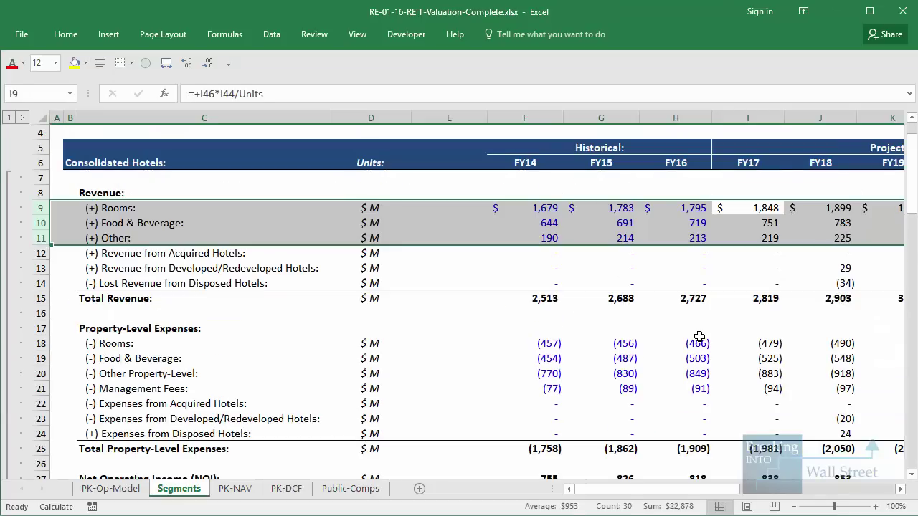
Step: Select the Rooms, Food & Beverage and Other revenue rows in the Consolidated Hotels section
key(Down)
key(Up)
key(shift+space)
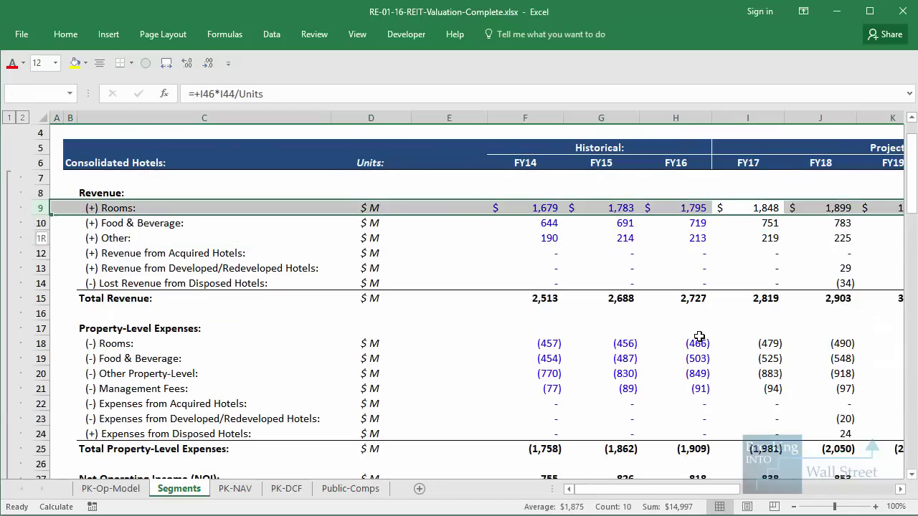
key(shift+Down)
key(shift+Down)
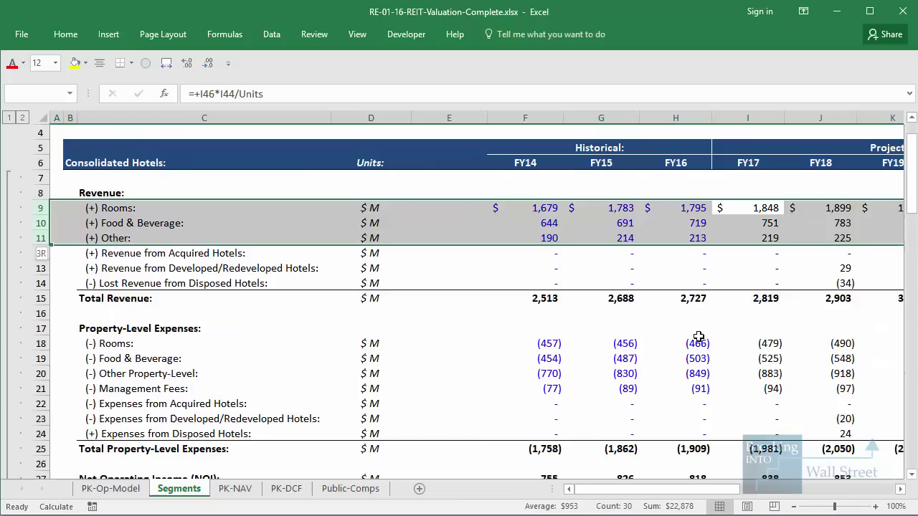
Step: Select the Rooms, Food & Beverage and Other Property-Level expense rows, and return to the Existing Hotels section
click(765, 344)
scroll(764, 343, down, 1)
key(shift+space)
key(shift+Down)
key(shift+Down)
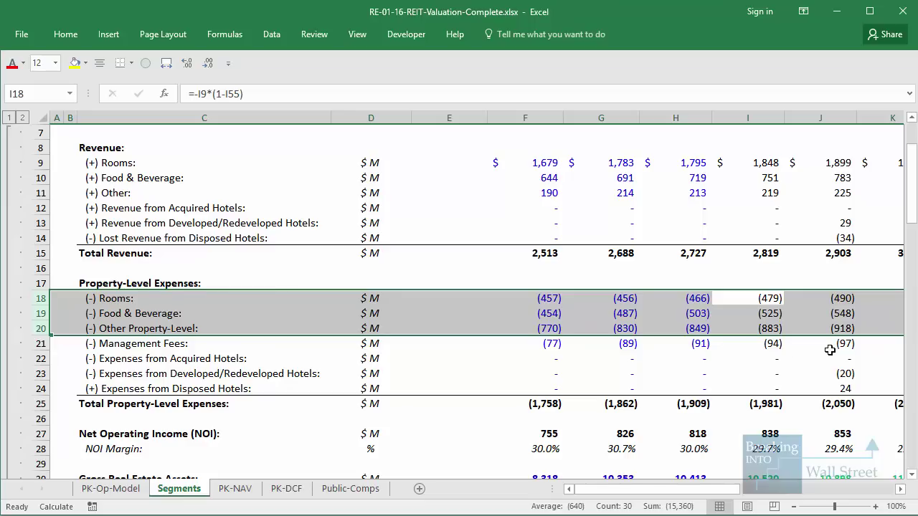
scroll(830, 350, down, 9)
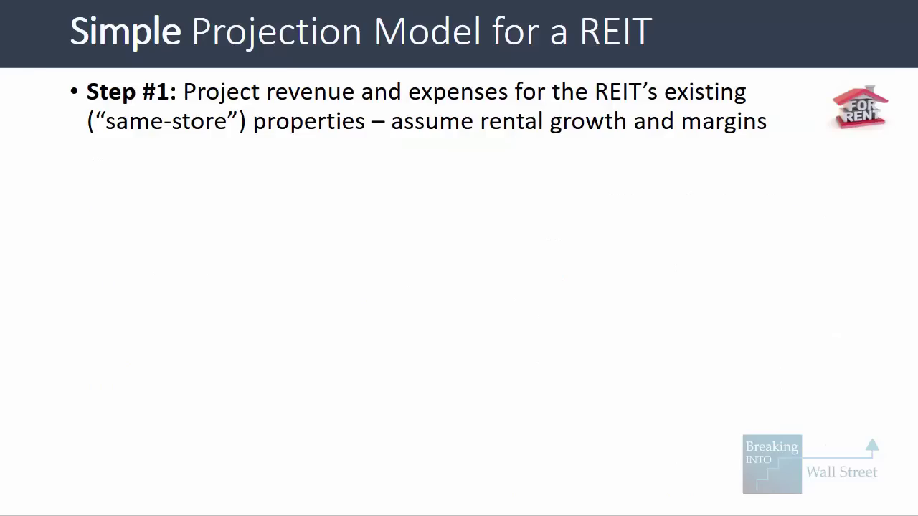
key(Right)
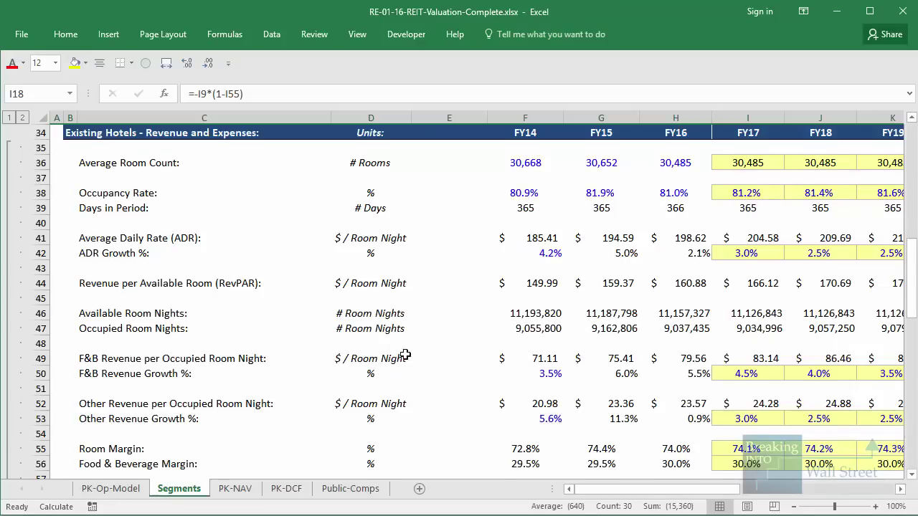
Step: Go to the Acquisitions section and select the projected acquisition spending and cap rates from FY17 onward
scroll(309, 327, down, 8)
click(661, 228)
key(Up)
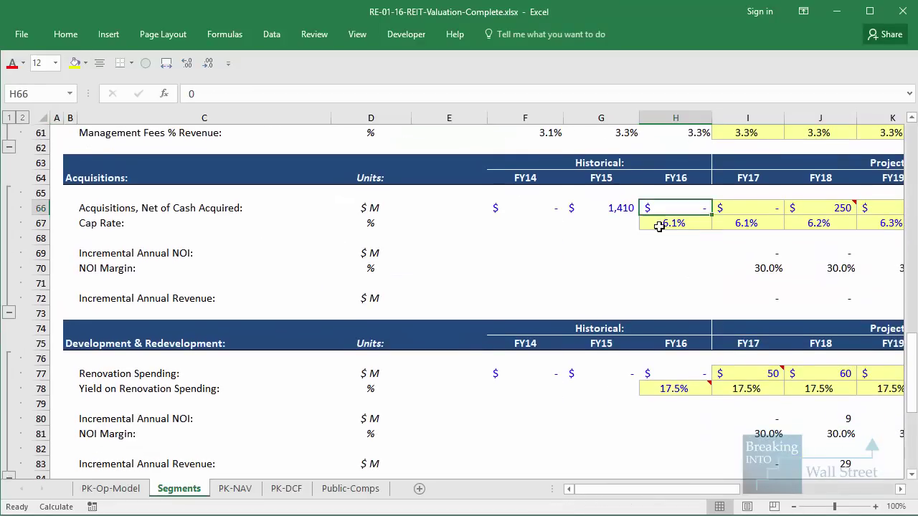
key(Right)
key(shift+Right)
key(shift+Right)
key(shift+Right)
key(shift+Right)
key(shift+Right)
key(shift+Down)
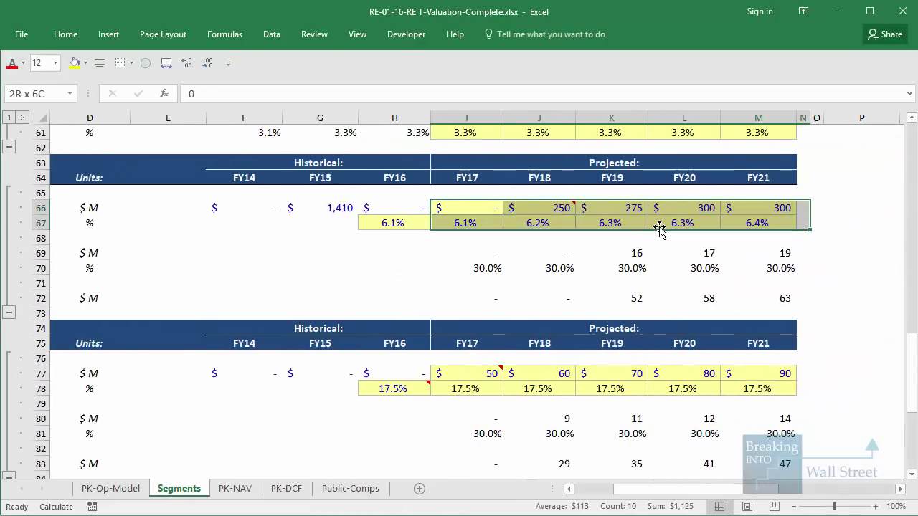
Step: Draw a box around the FY18 to FY21 acquisition spending and cap rates, and clear the annotation
click(619, 253)
drag(504, 192, 813, 247)
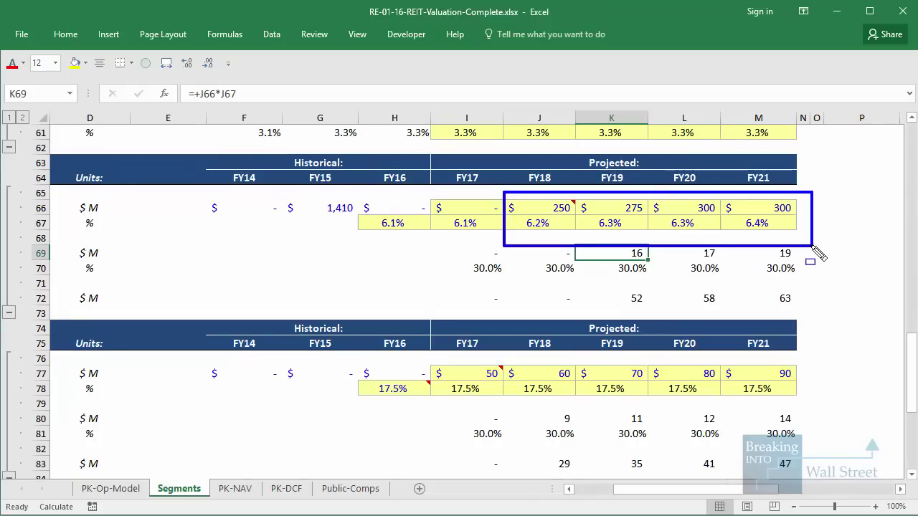
key(e)
drag(352, 206, 832, 251)
key(Escape)
Step: Mark the projected incremental annual NOI, NOI margin and incremental revenue figures in the Acquisitions section
scroll(390, 263, right, 1)
drag(389, 267, 742, 261)
drag(710, 490, 684, 498)
click(602, 419)
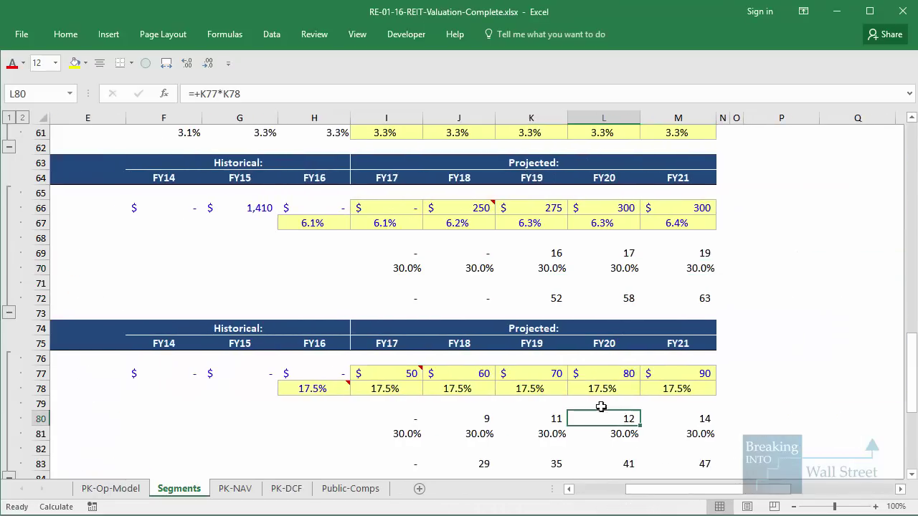
drag(375, 242, 720, 312)
Step: Return to the Consolidated Hotels section to examine its projected revenue lines
scroll(694, 268, up, 13)
scroll(694, 268, up, 7)
click(684, 314)
drag(699, 301, 708, 281)
Step: Go to the Development & Redevelopment section and select its block from the row labels through FY17
scroll(98, 294, down, 4)
scroll(724, 435, down, 11)
drag(725, 488, 675, 489)
scroll(520, 415, down, 5)
drag(100, 305, 758, 416)
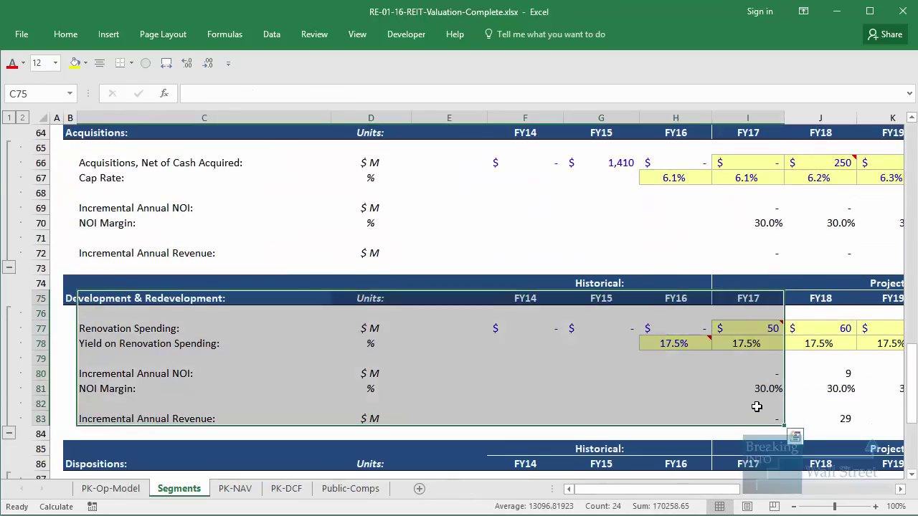
click(753, 404)
Step: Mark the renovation spending, yield, and incremental NOI and revenue figures through FY21
scroll(751, 371, down, 1)
drag(749, 287, 751, 373)
click(802, 417)
scroll(802, 417, down, 1)
mouse_move(356, 223)
mouse_down()
mouse_move(816, 348)
mouse_move(811, 342)
mouse_up()
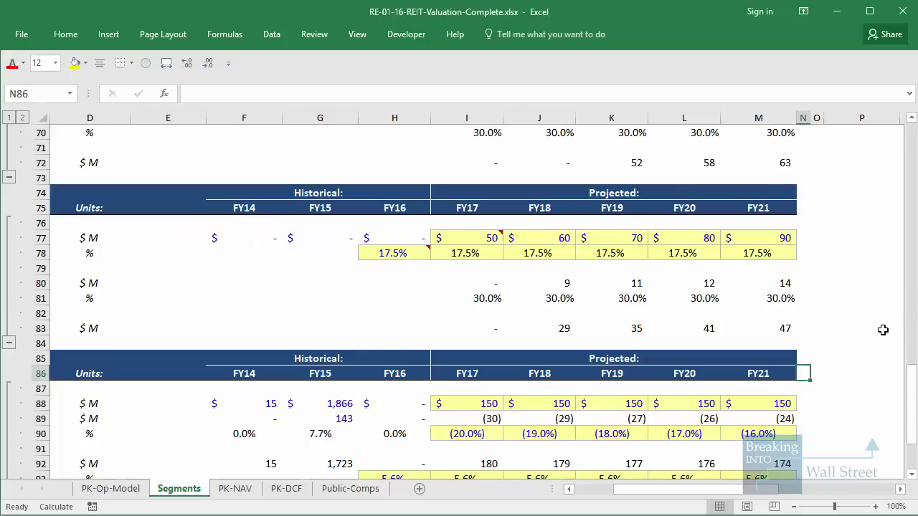
Step: Go to the Dispositions section and box the FY17 to FY21 disposition proceeds and gain or loss figures, clearing the annotation
scroll(881, 328, down, 2)
click(610, 301)
click(683, 379)
drag(682, 379, 22, 343)
drag(179, 223, 719, 282)
click(700, 325)
mouse_move(434, 212)
mouse_down()
mouse_move(881, 293)
mouse_move(795, 261)
mouse_move(814, 277)
mouse_up()
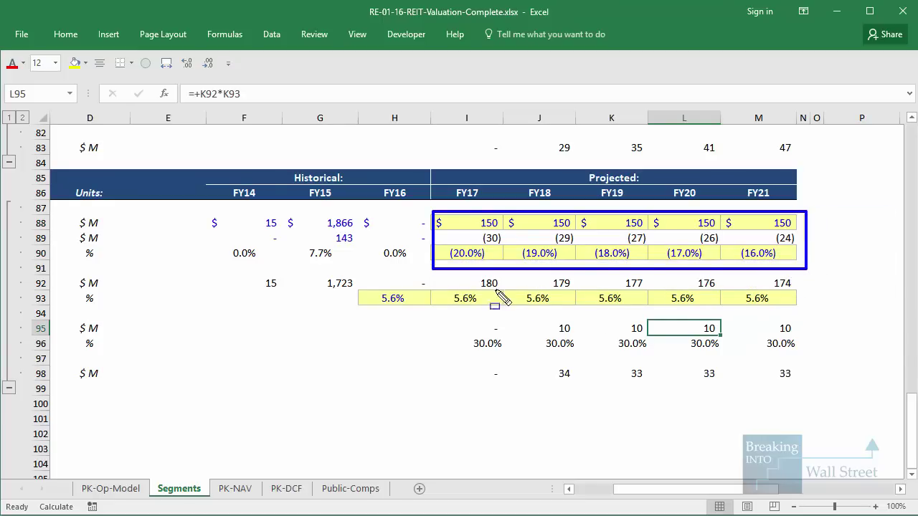
key(Escape)
Step: Select the FY17 to FY21 Book Value of Dispositions figures
scroll(727, 294, left, 3)
click(727, 294)
key(Up)
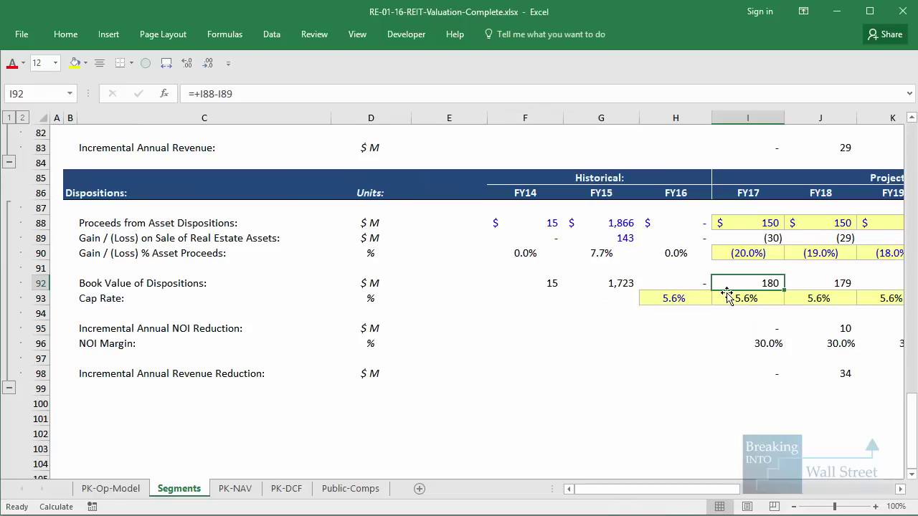
key(shift+Right)
key(shift+Right)
key(shift+Right)
key(shift+Right)
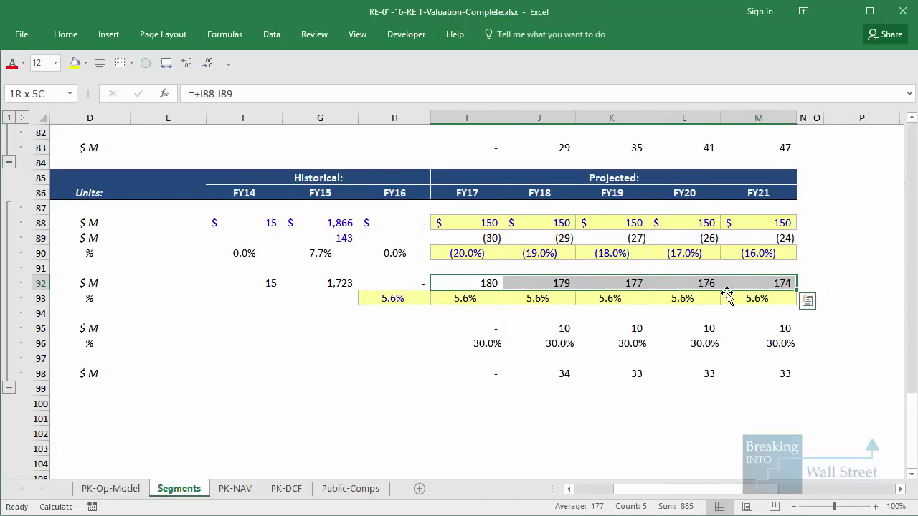
Step: Select the Incremental Annual NOI Reduction and NOI Margin rows in the Dispositions section
key(Down)
key(Down)
key(Down)
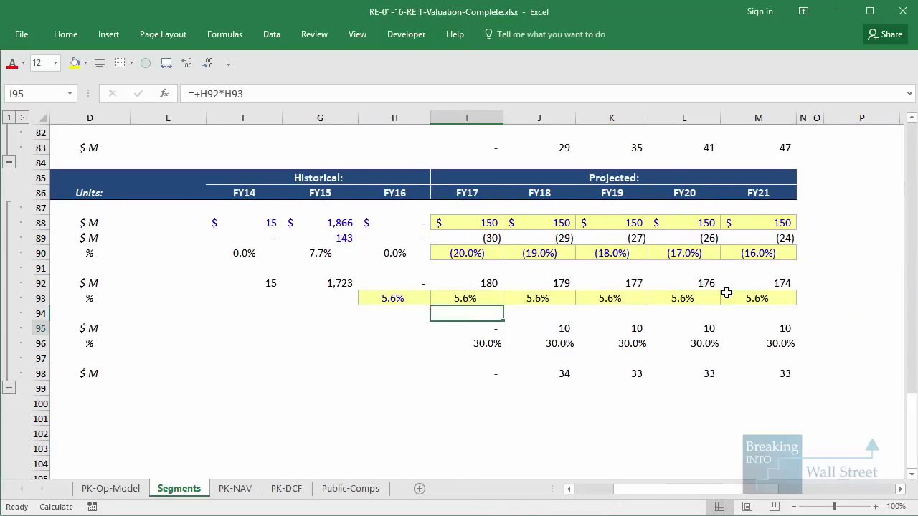
key(ctrl+Left)
key(Left)
key(ctrl+shift+Right)
key(shift+Down)
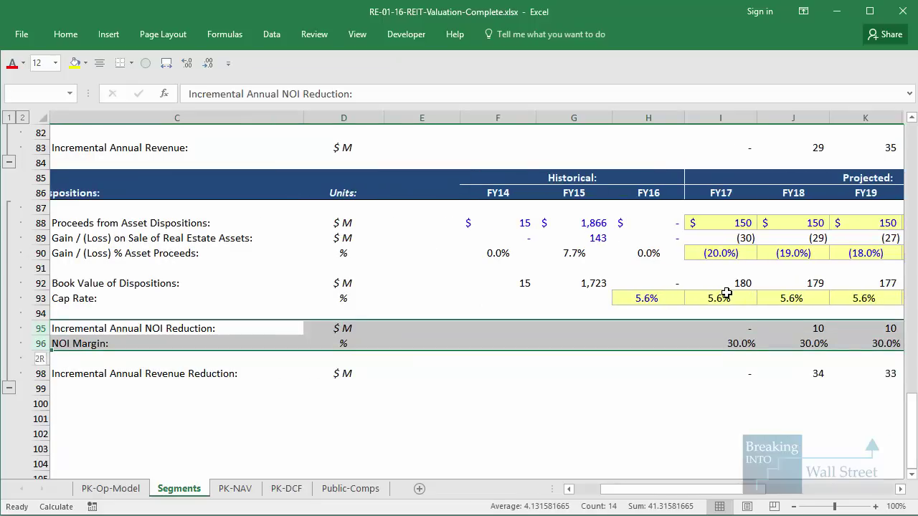
Step: Box the FY18 to FY21 NOI reduction, NOI margin and revenue reduction figures in the Dispositions section, and clear the annotation
drag(824, 340, 781, 371)
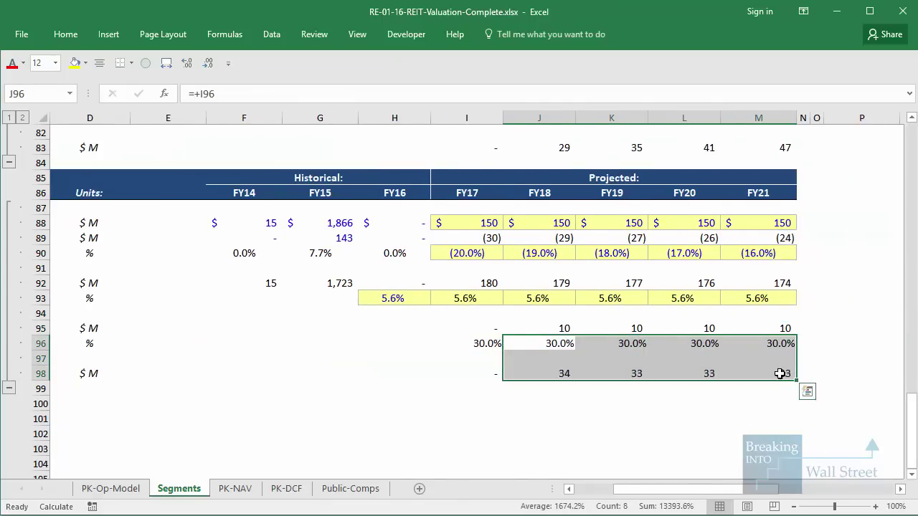
click(594, 424)
drag(538, 319, 842, 403)
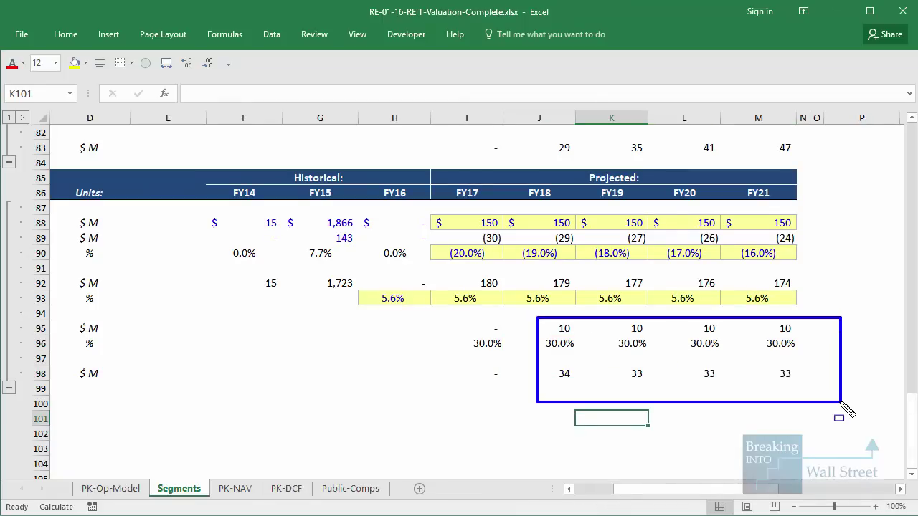
key(Escape)
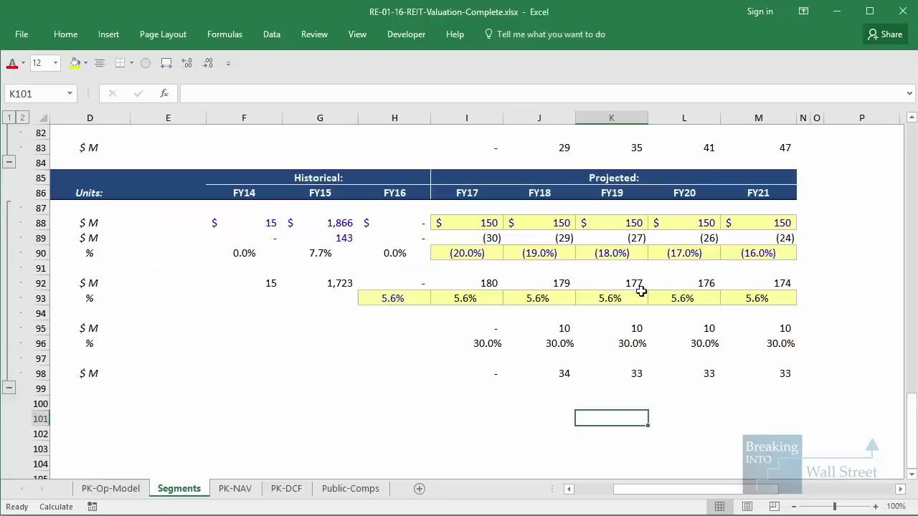
Step: Return to the Consolidated Hotels section, inspect FY18 Lost Revenue from Disposed Hotels, and select the FY17 to FY21 figures in rows 9 to 12
scroll(641, 289, up, 20)
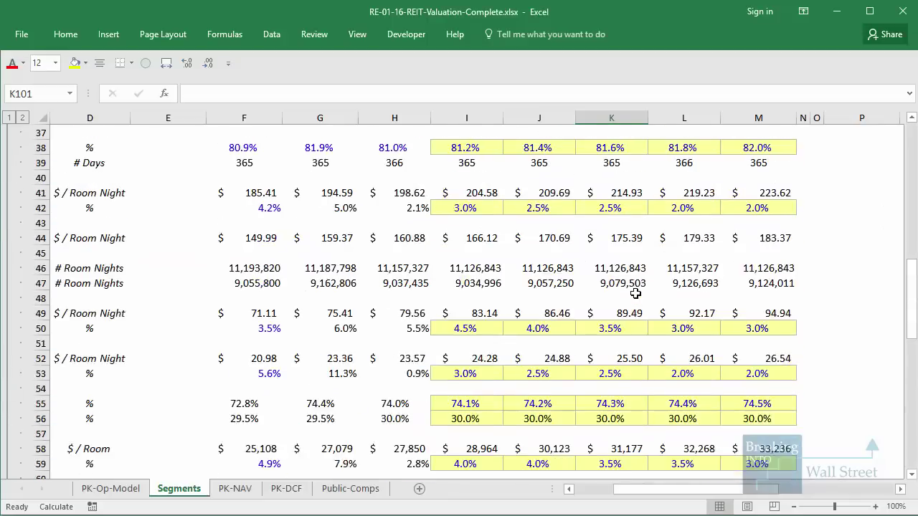
click(584, 343)
click(538, 237)
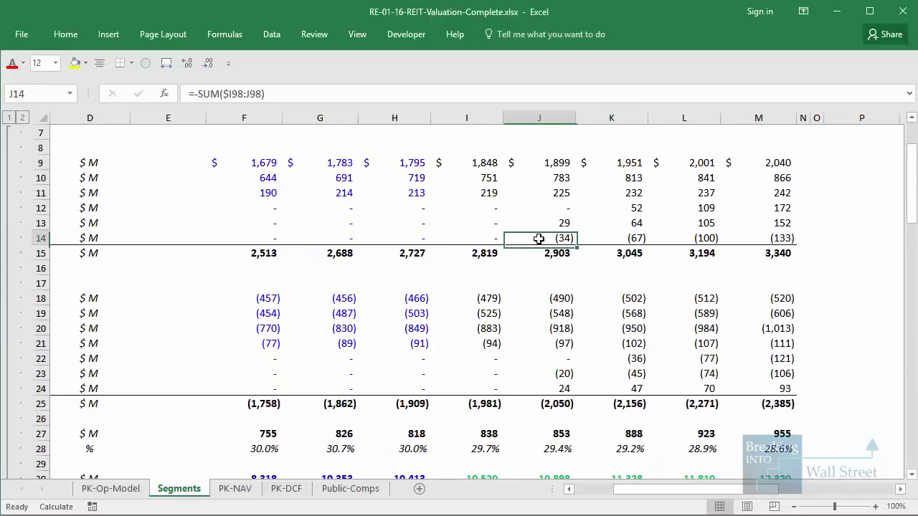
scroll(520, 260, up, 1)
click(477, 207)
drag(477, 207, 754, 246)
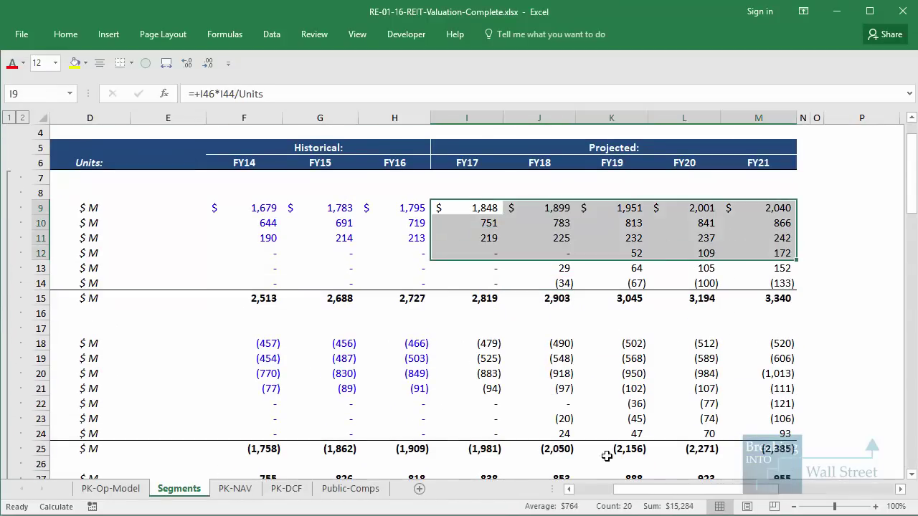
Step: Freeze the panes at cell F7 so the year headers and the label and unit columns stay in view
scroll(609, 452, left, 3)
click(495, 179)
key(alt+w)
key(f)
key(f)
Step: Go across the Revenue from Acquired Hotels row to its FY21 cell
click(595, 251)
key(Right)
key(Right)
key(Right)
key(Right)
key(Right)
key(Right)
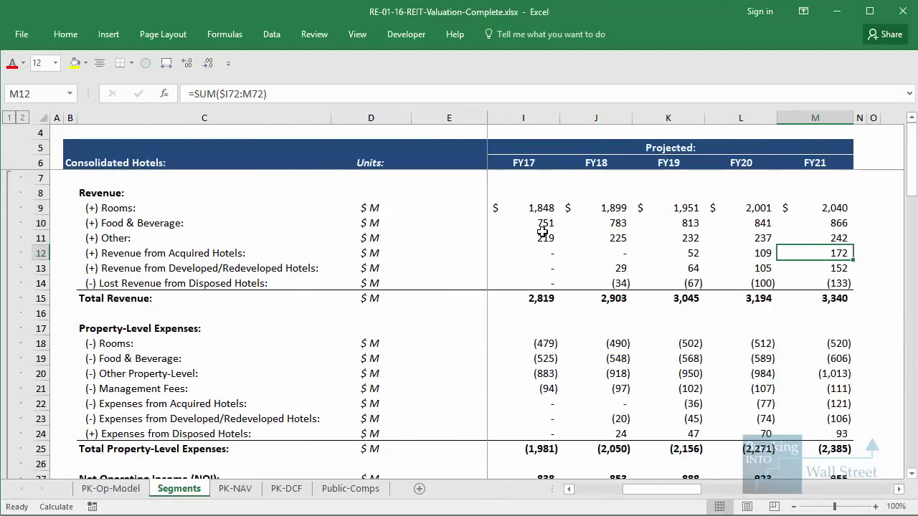
Step: Select the FY17 to FY21 revenue figures, followed by the Rooms through Management Fees property-level expenses for the same years
click(534, 214)
shift+click(841, 250)
drag(532, 344, 837, 383)
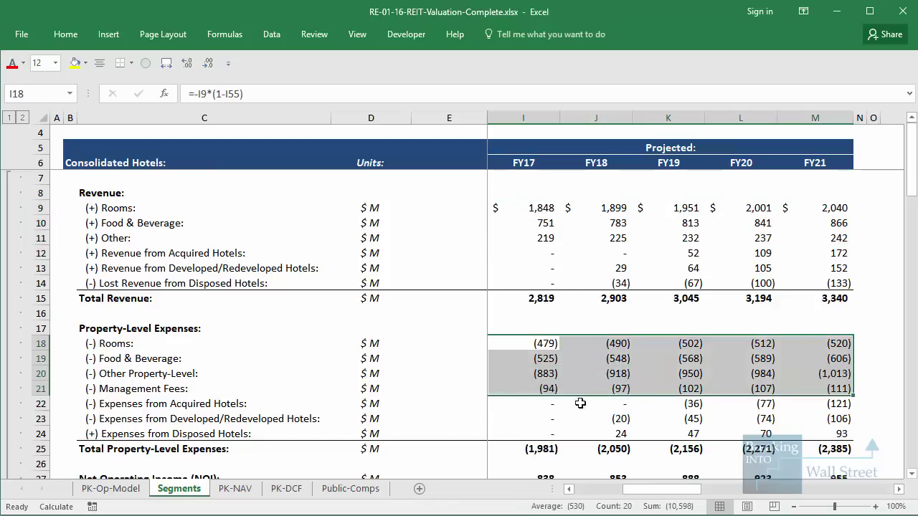
Step: Select the rows for expenses from acquired hotels and from developed or redeveloped hotels
click(548, 406)
key(shift+space)
key(shift+Down)
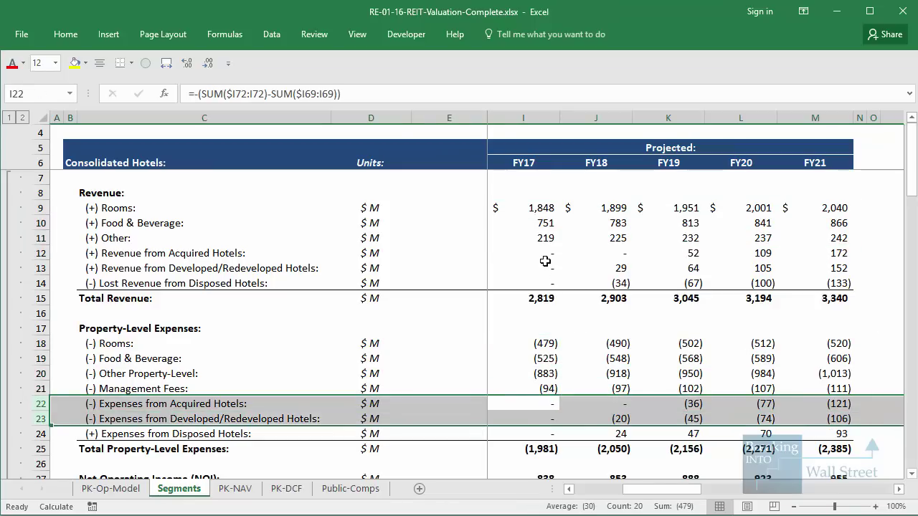
Step: Select the revenue rows for acquired and developed or redeveloped hotels, followed by the Lost Revenue from Disposed Hotels row
click(544, 256)
key(shift+space)
key(shift+Down)
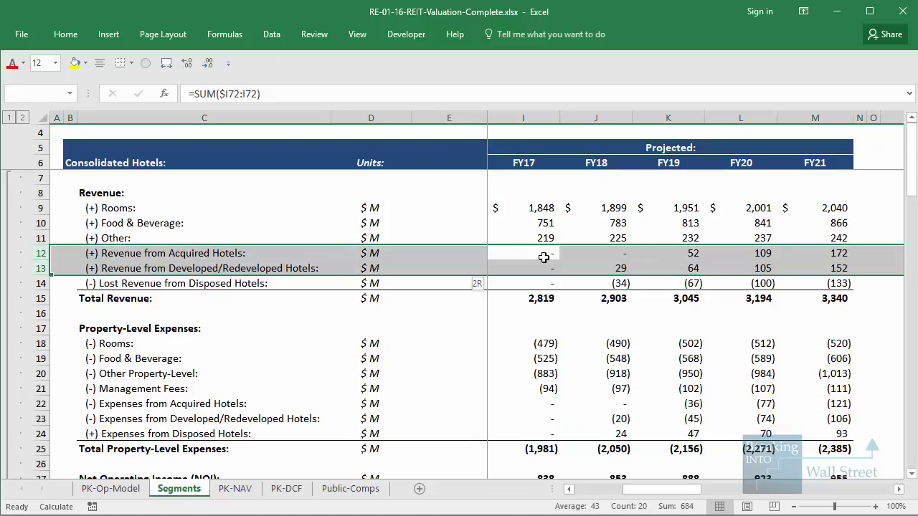
click(549, 283)
key(shift+space)
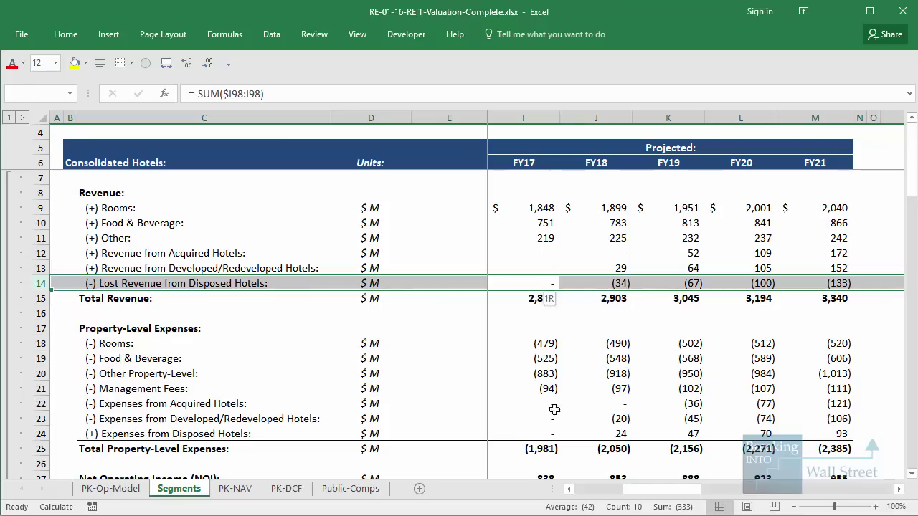
Step: Select the Expenses from Disposed Hotels row in the property-level expenses
click(525, 450)
key(Up)
key(shift+space)
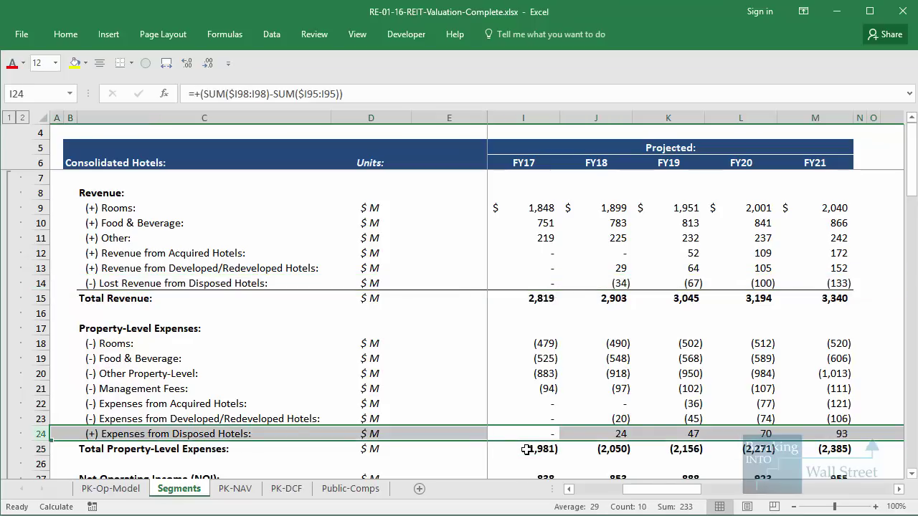
scroll(578, 417, down, 1)
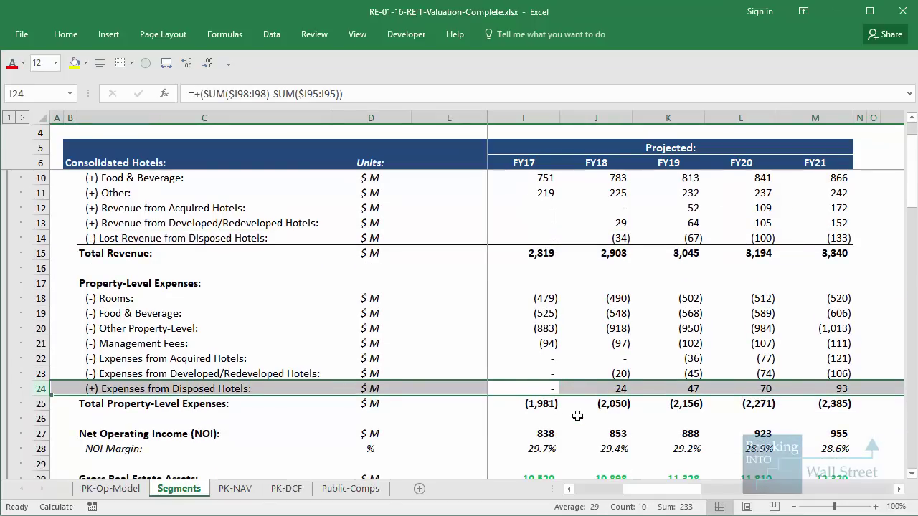
click(529, 388)
key(shift+space)
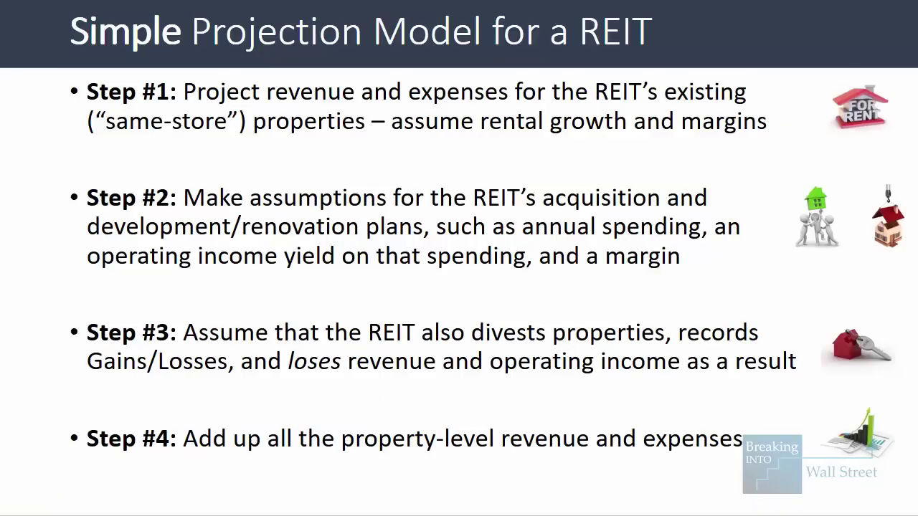
key(Right)
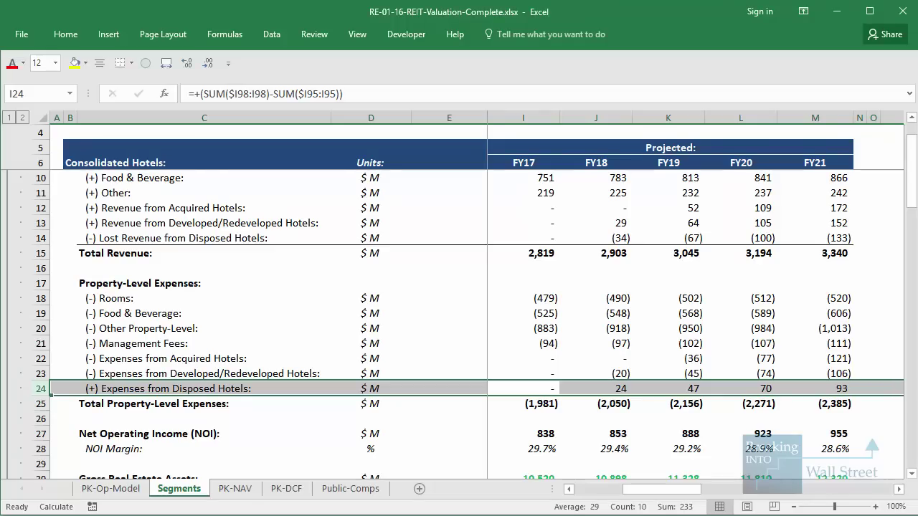
Step: Switch to the PK-Op-Model sheet and select the Depreciation & Amortization row of the income statement
key(ctrl+Page_Up)
scroll(665, 417, down, 11)
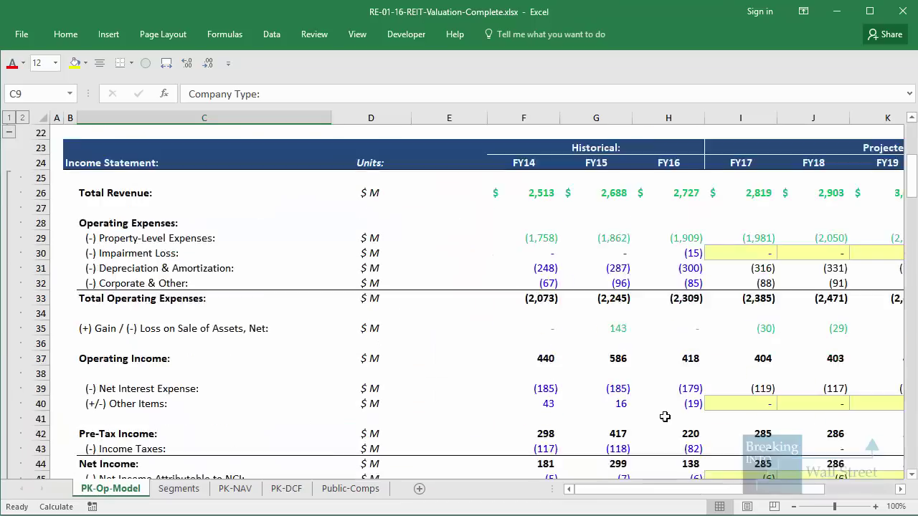
scroll(665, 417, up, 4)
click(534, 269)
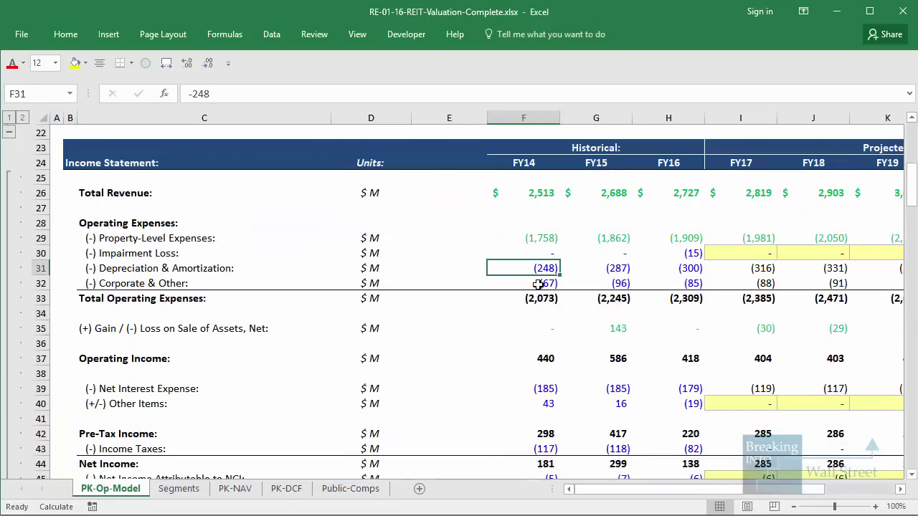
key(shift+space)
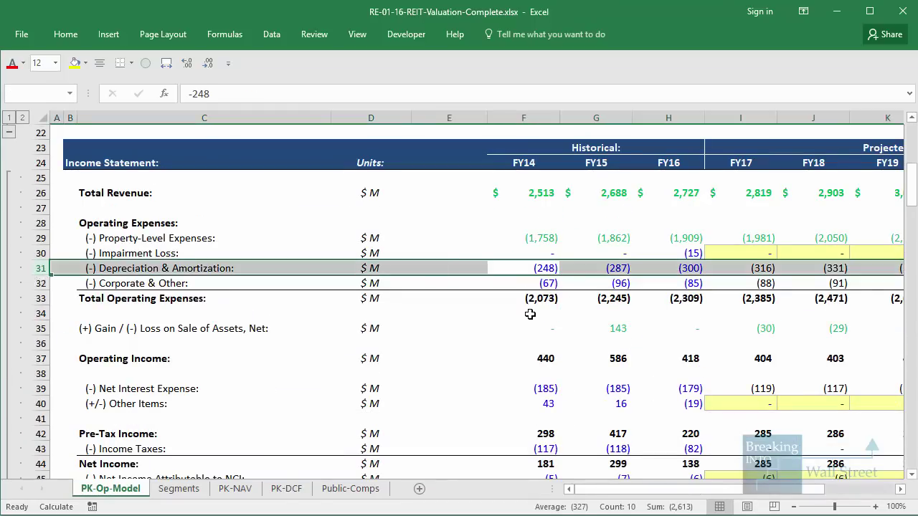
Step: Inspect the FY17 Depreciation & Amortization formula and trace it to its percent-of-revenue driver
key(Right)
key(Right)
key(Right)
key(F2)
scroll(531, 315, down, 5)
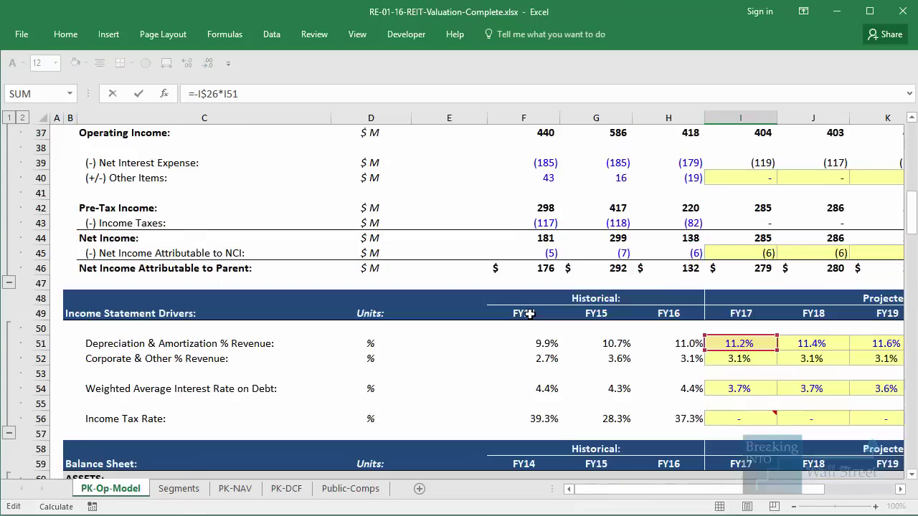
scroll(530, 315, down, 2)
mouse_move(74, 237)
mouse_down()
mouse_move(882, 276)
mouse_move(869, 264)
mouse_up()
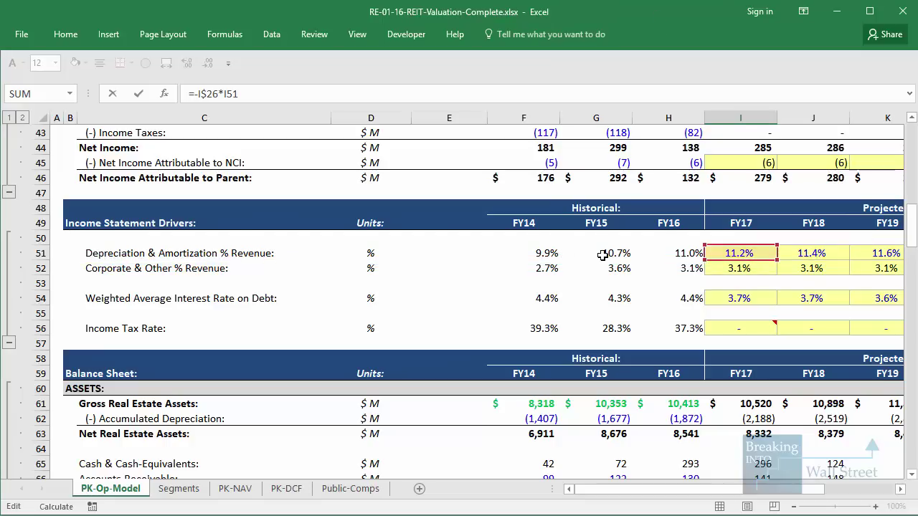
key(Escape)
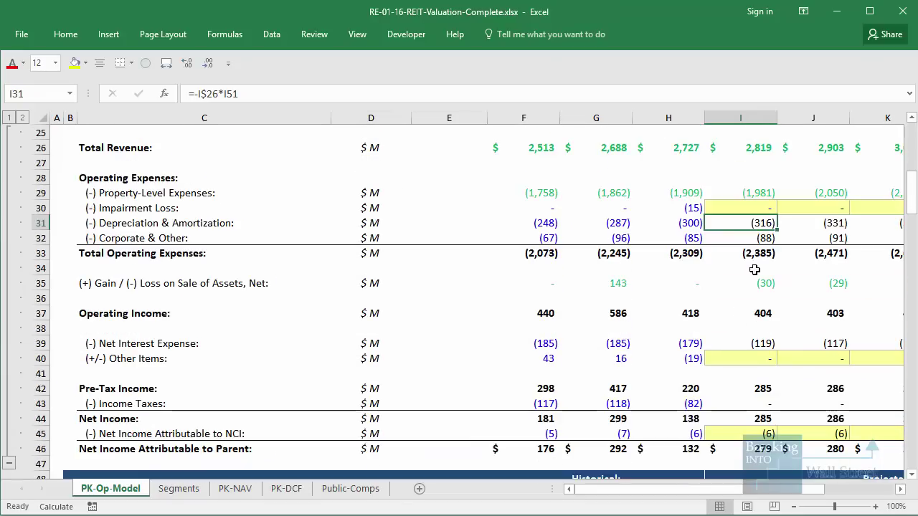
Step: Select the Corporate & Other expense row in the income statement
click(753, 254)
key(shift+space)
click(757, 239)
key(shift+space)
Step: Go to the Balance Sheet Drivers section and select its labels from Accounts Receivable through Accounts Payable
scroll(746, 280, down, 7)
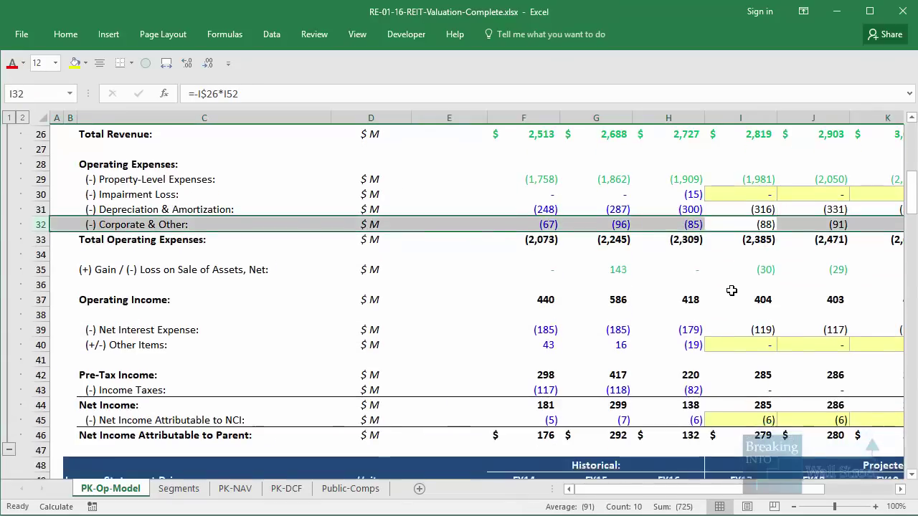
scroll(734, 289, down, 11)
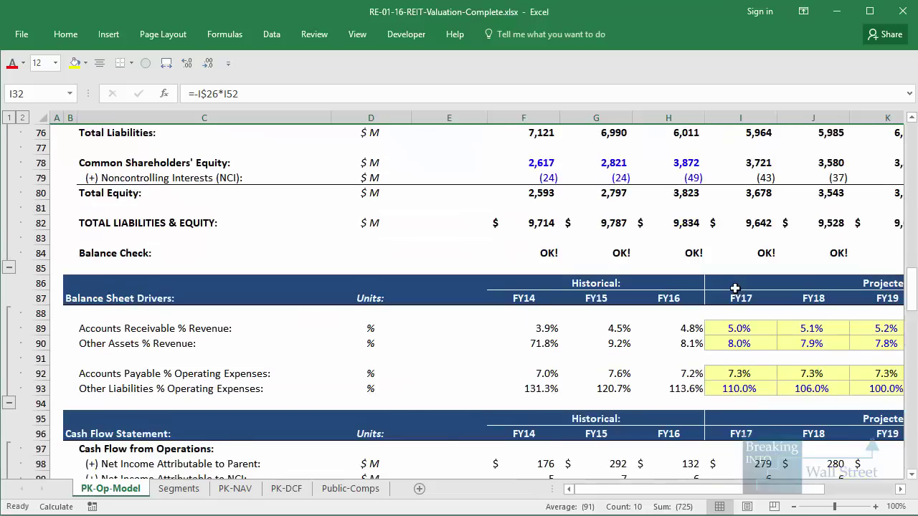
click(739, 334)
drag(224, 271, 189, 333)
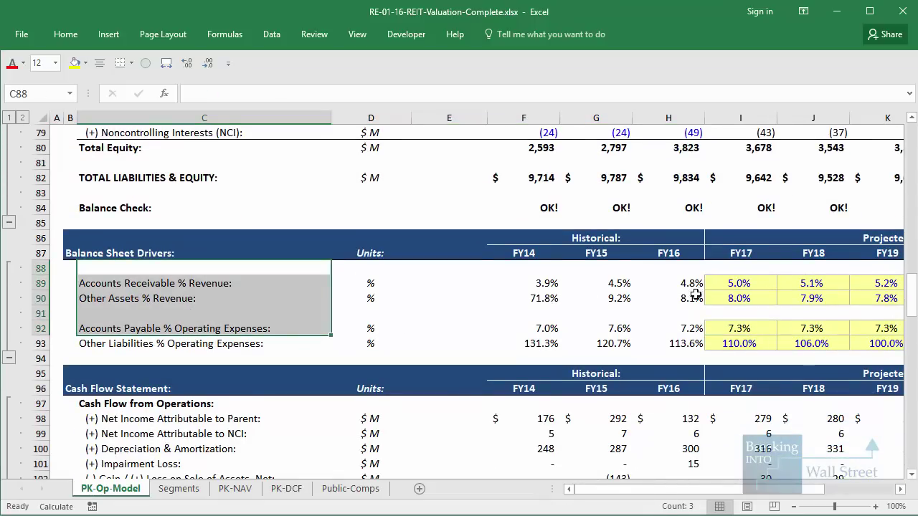
Step: Go to the Cash Flow Statement Drivers and select the Recurring Maintenance CapEx % Revenue row
scroll(750, 301, down, 16)
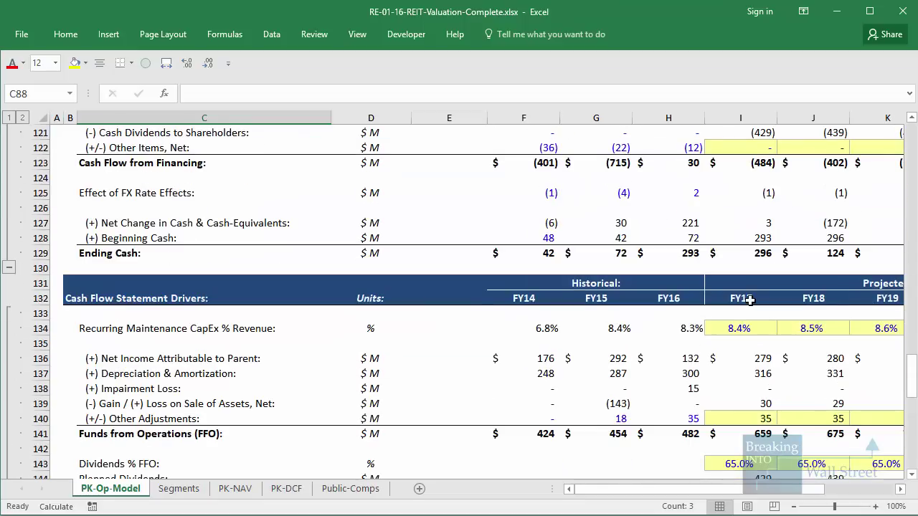
click(750, 301)
key(Left)
key(Left)
key(Left)
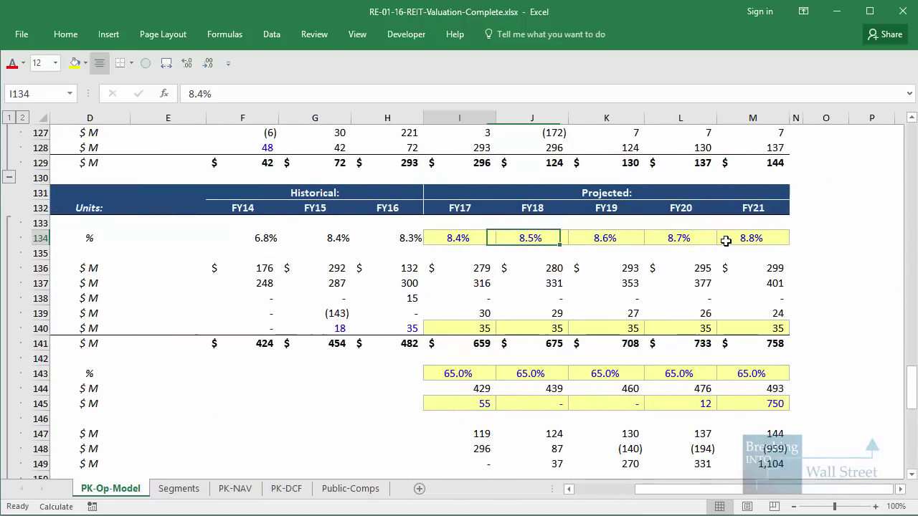
key(shift+space)
key(shift+Tab)
key(shift+Tab)
key(shift+Tab)
key(shift+Tab)
key(shift+Tab)
key(shift+Tab)
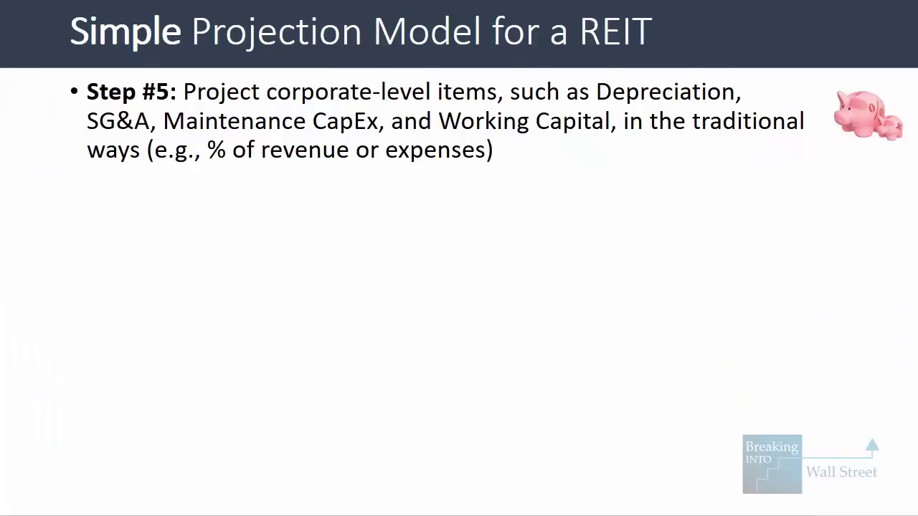
key(Right)
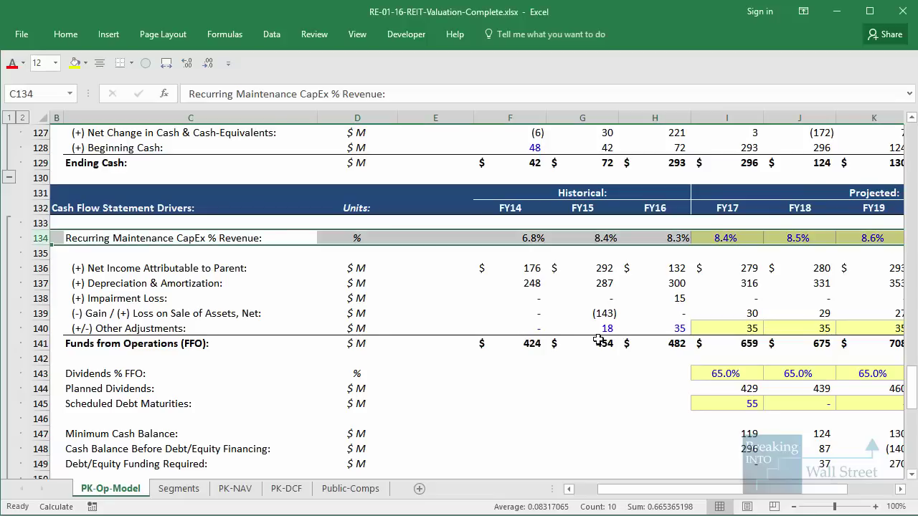
Step: Select the FY17 to FY21 Dividends % FFO assumptions in the Cash Flow Statement Drivers
scroll(818, 297, down, 1)
click(817, 298)
key(Left)
key(Down)
key(Down)
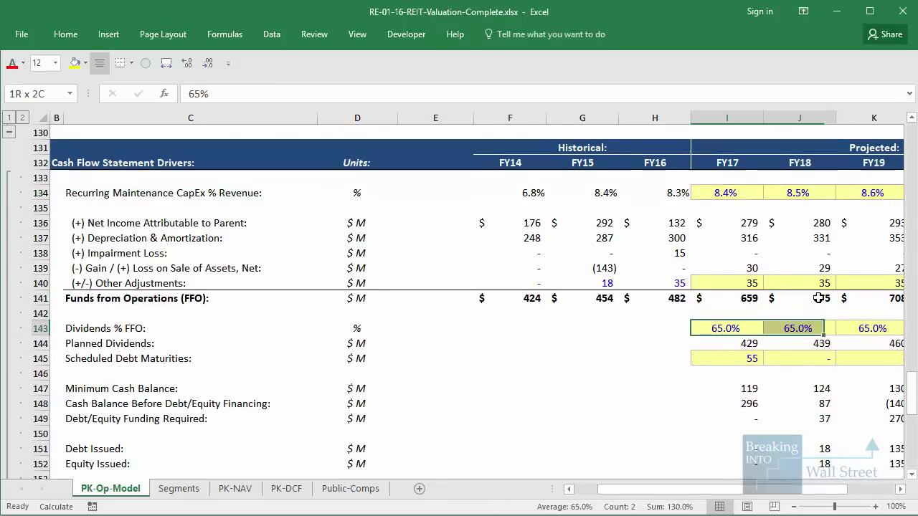
key(ctrl+shift+Right)
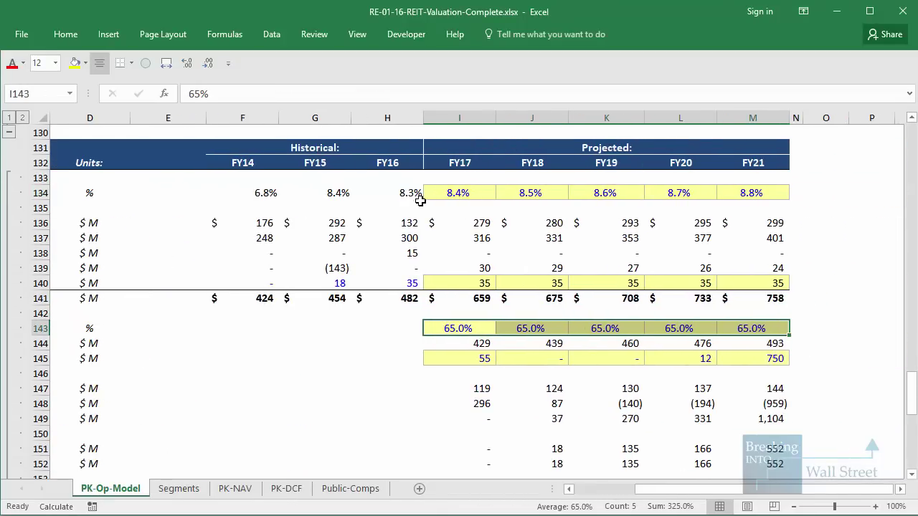
Step: Select the block from Funds from Operations to Planned Dividends, and check the FY17 Planned Dividends formula
click(272, 190)
click(317, 296)
drag(279, 306, 43, 359)
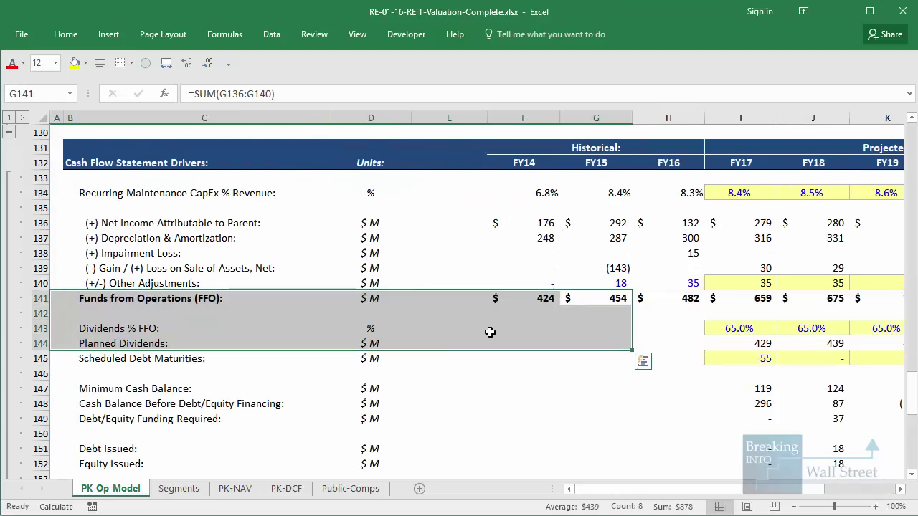
click(733, 345)
key(F2)
key(Escape)
key(Left)
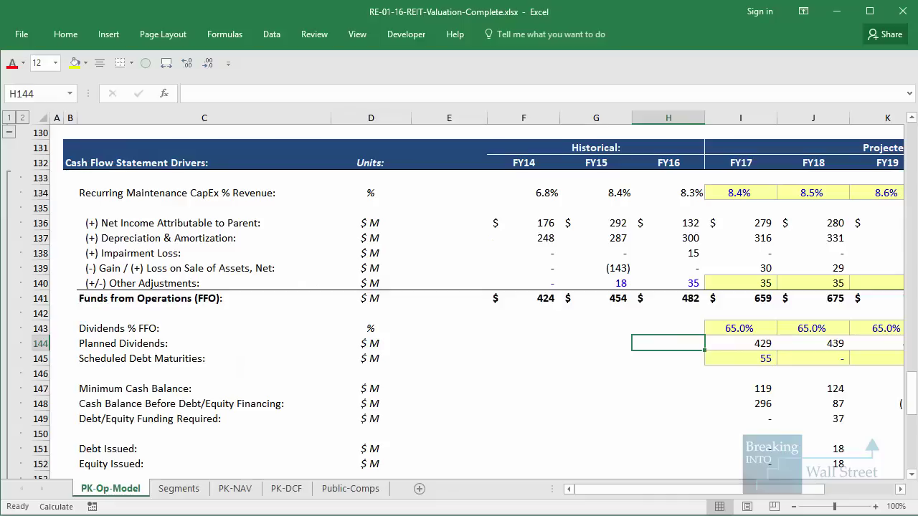
Step: Open the FY17 Minimum Cash Balance formula and trace it to Total Operating Expenses and the minimum cash percentage assumption
click(741, 343)
click(741, 358)
double_click(741, 404)
double_click(711, 388)
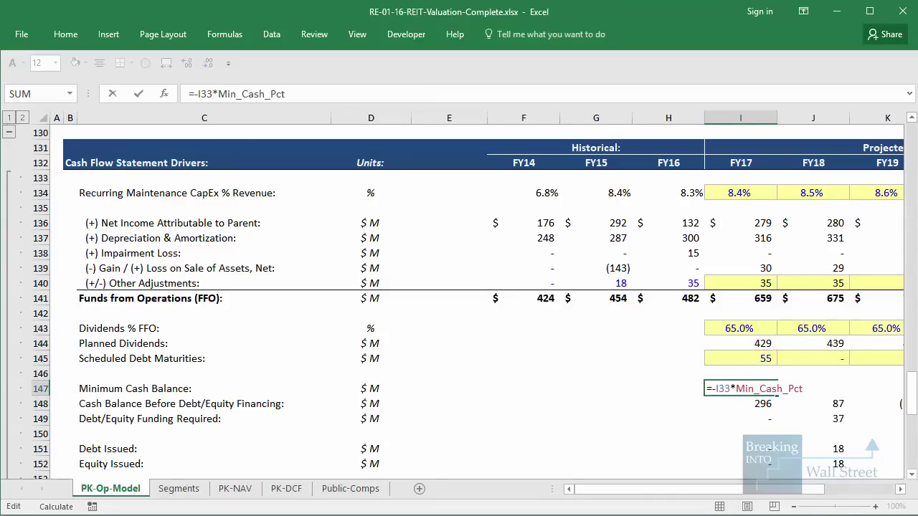
scroll(711, 387, up, 20)
scroll(711, 387, up, 15)
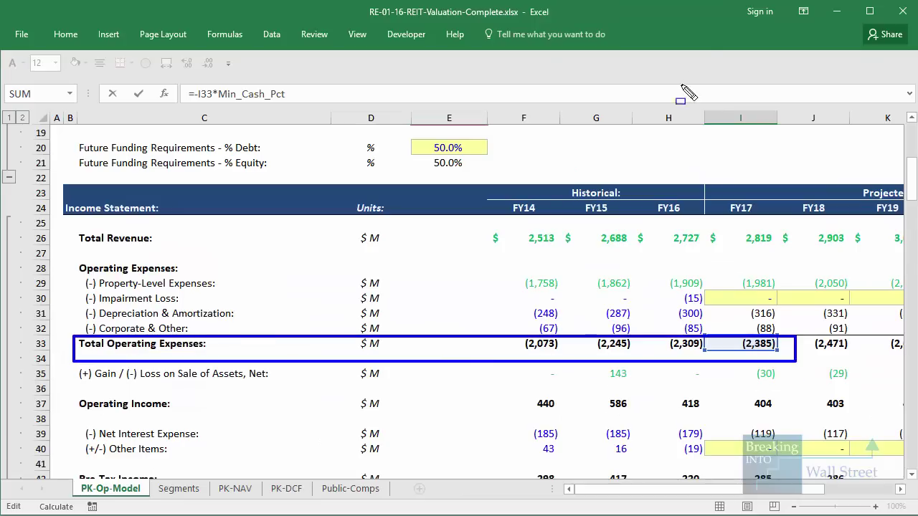
scroll(465, 239, up, 4)
drag(75, 287, 537, 312)
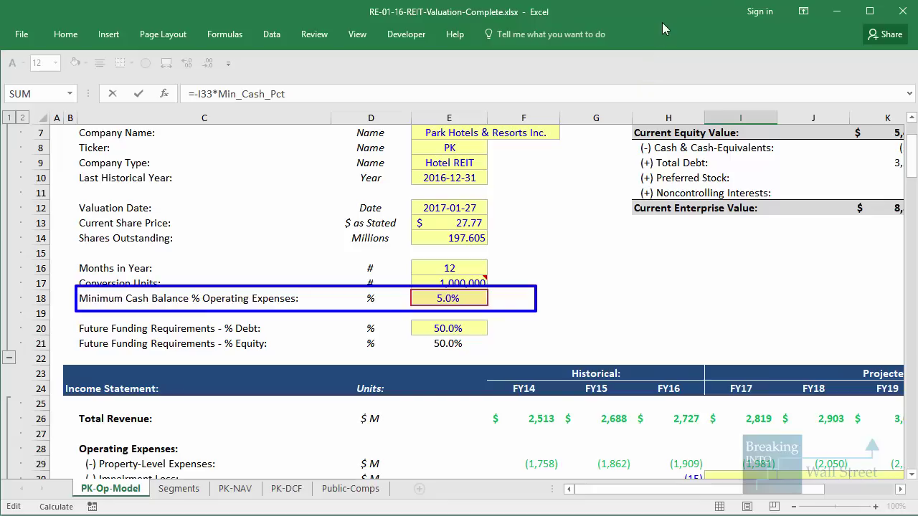
Step: Close the Minimum Cash Balance formula unchanged and go across the row to its FY19 cell
scroll(685, 301, down, 19)
scroll(685, 303, down, 20)
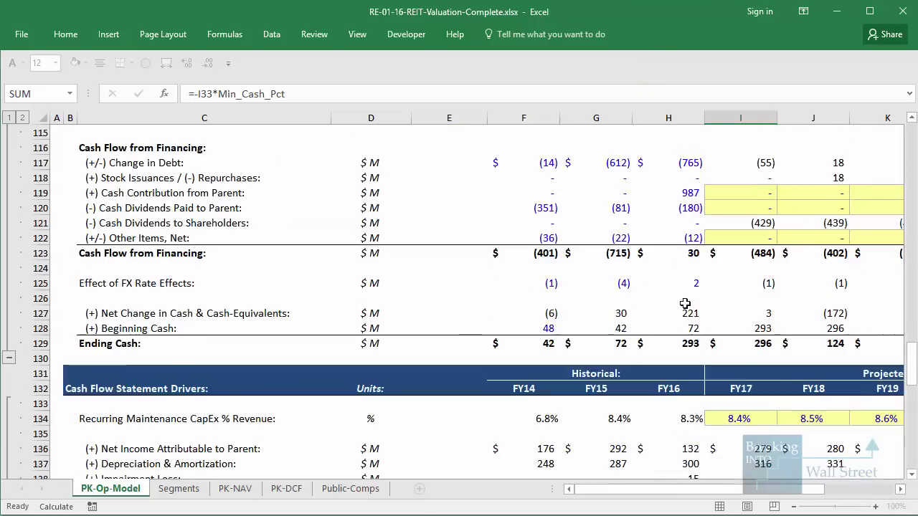
key(Escape)
key(Right)
key(Right)
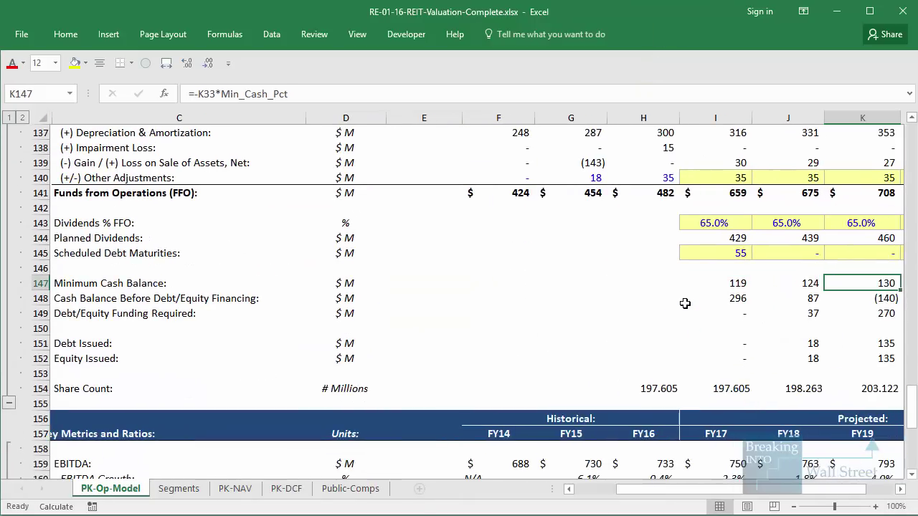
Step: Open the FY17 Cash Balance Before Debt/Equity Financing formula and trace its references through the investing and financing cash flows
key(Left)
click(685, 304)
key(F2)
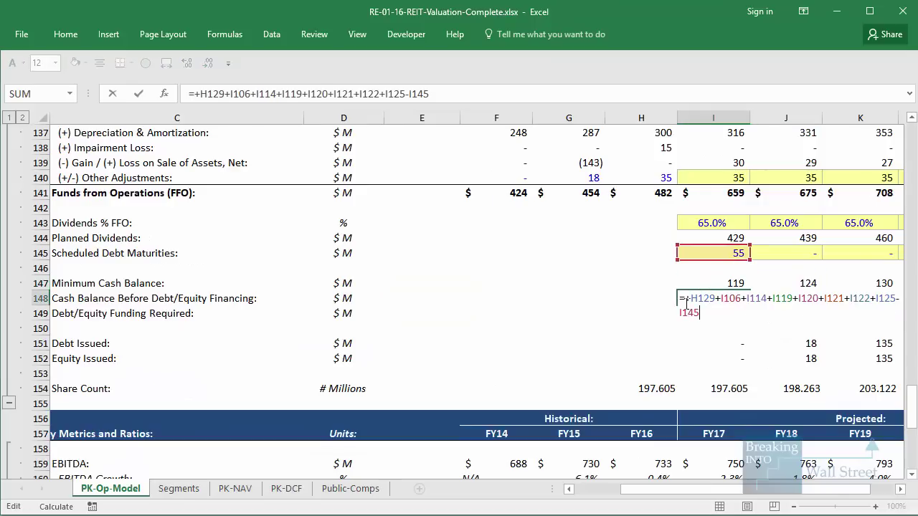
scroll(687, 302, up, 13)
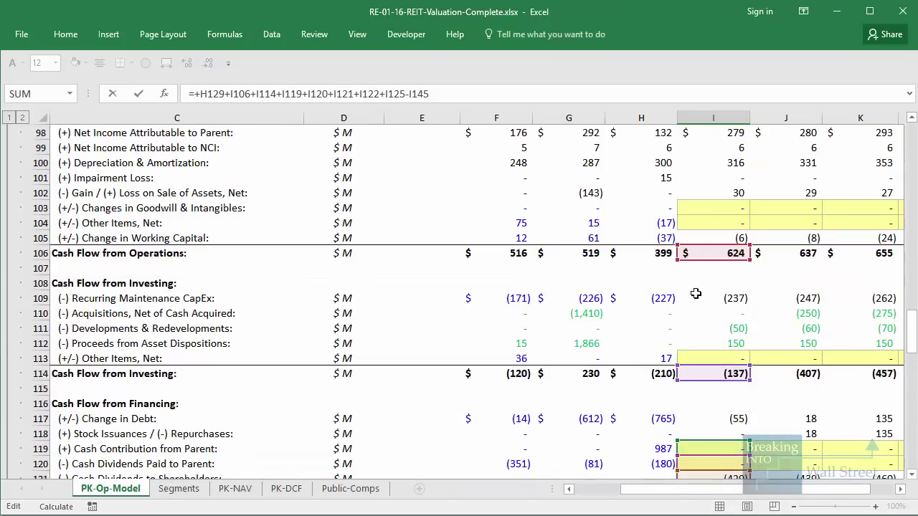
scroll(726, 345, down, 1)
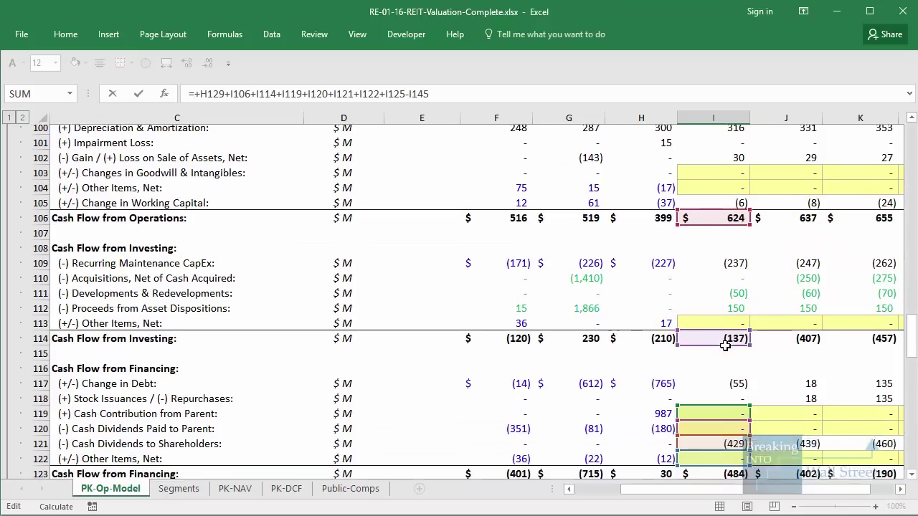
scroll(726, 346, down, 2)
scroll(707, 211, up, 1)
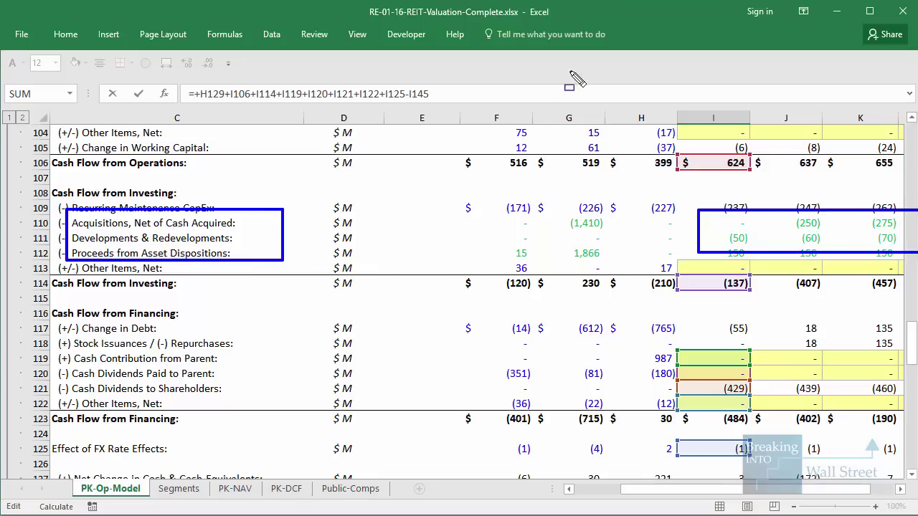
Step: Examine the Cash Flow from Operations section, particularly the FY17 and FY18 Depreciation & Amortization figures
scroll(693, 235, up, 5)
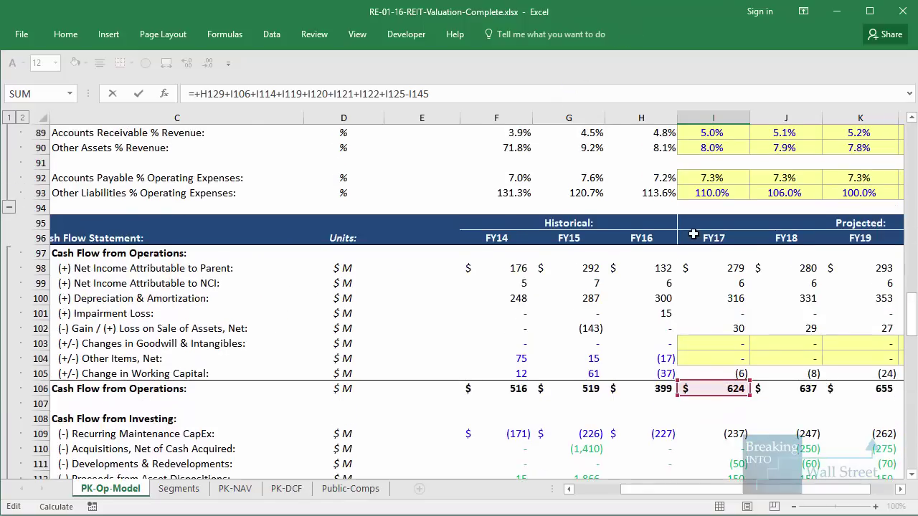
mouse_move(59, 245)
mouse_down()
mouse_move(459, 308)
mouse_move(852, 397)
mouse_up()
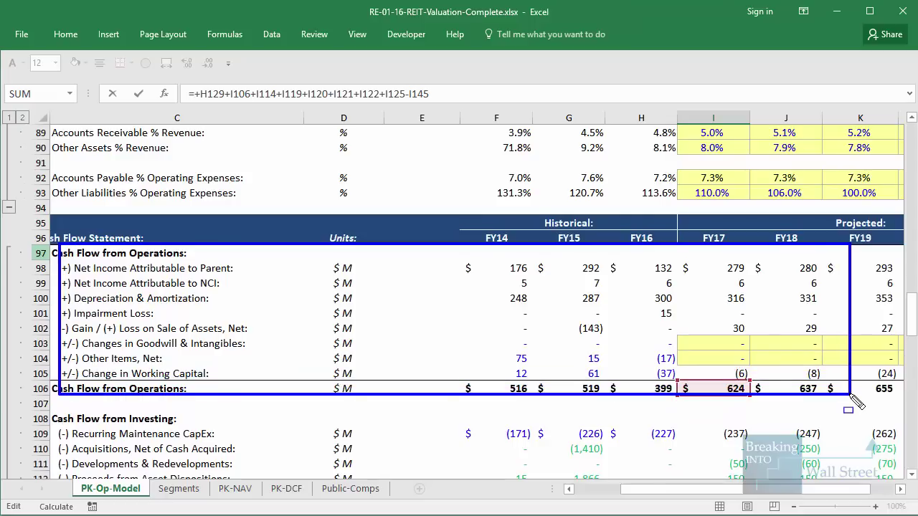
drag(701, 284, 847, 307)
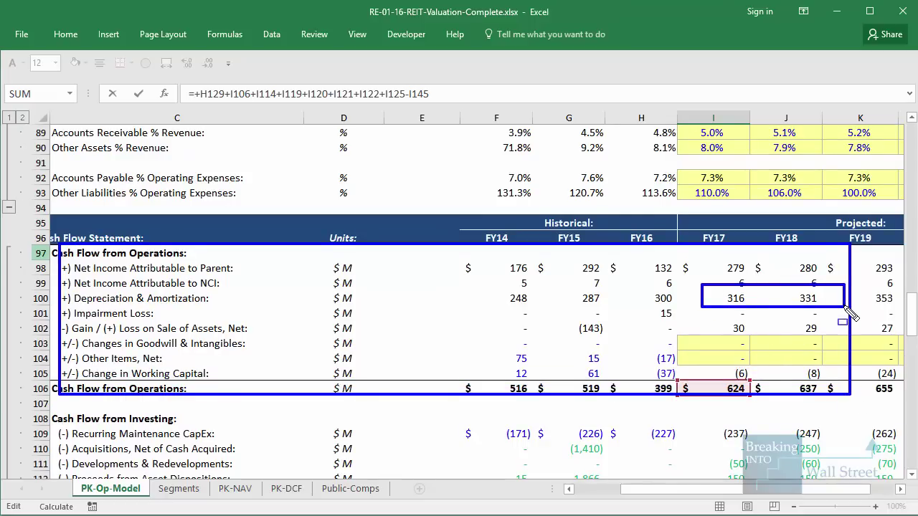
Step: Trace the remaining references of the FY17 Cash Balance Before Debt/Equity Financing formula through the cash flow statement and close it unchanged
key(Escape)
scroll(710, 165, down, 4)
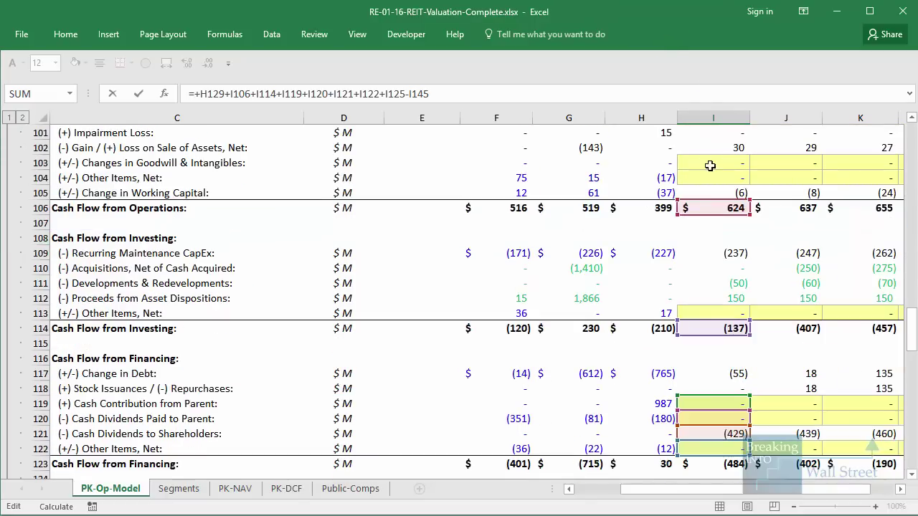
scroll(728, 359, down, 2)
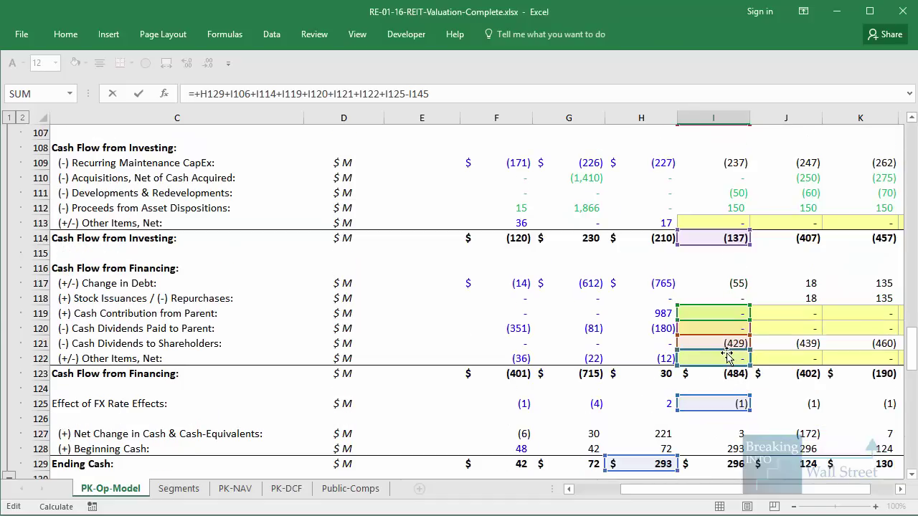
scroll(728, 356, down, 10)
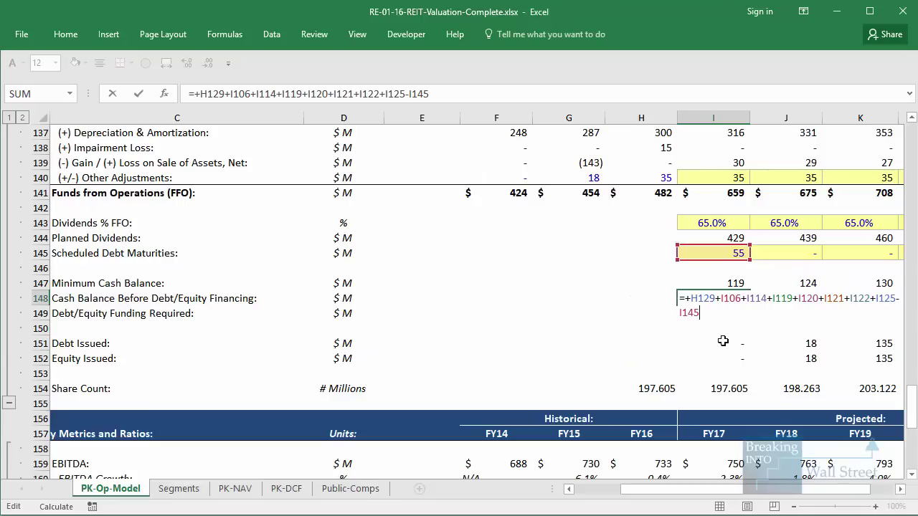
scroll(723, 341, up, 7)
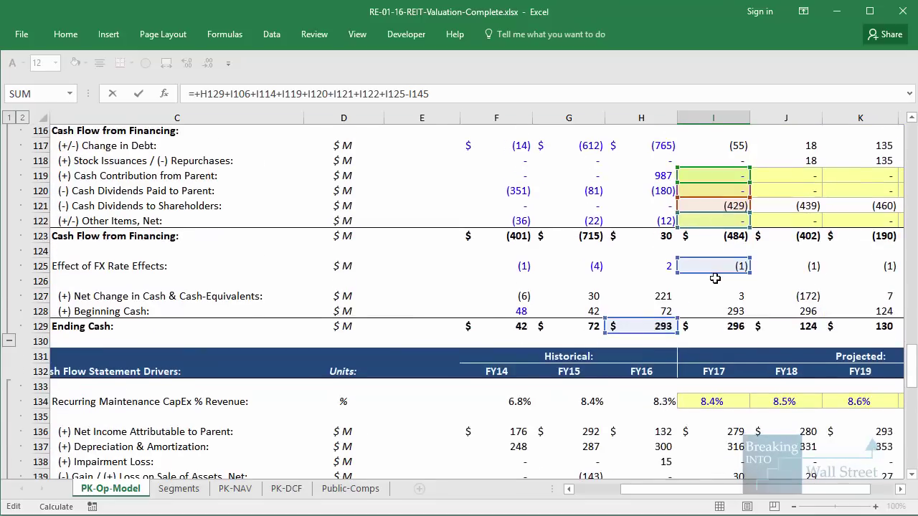
scroll(715, 278, down, 5)
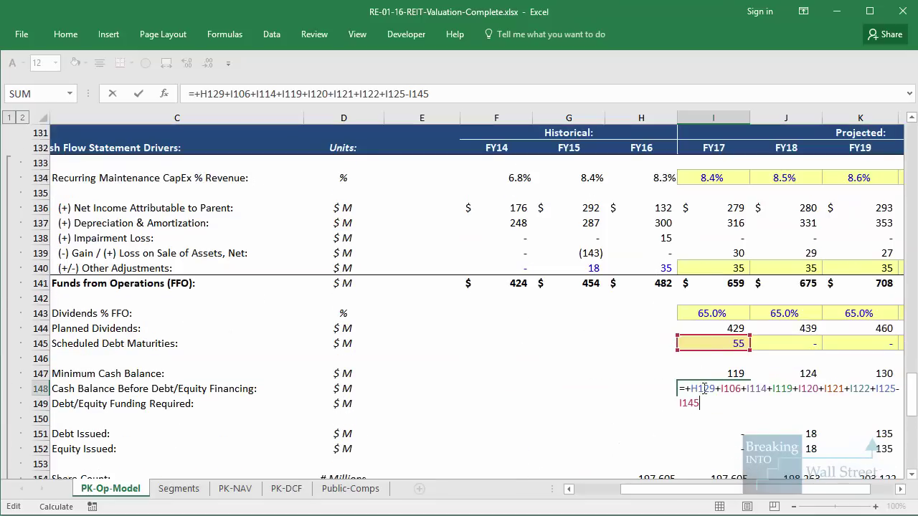
key(ctrl+Return)
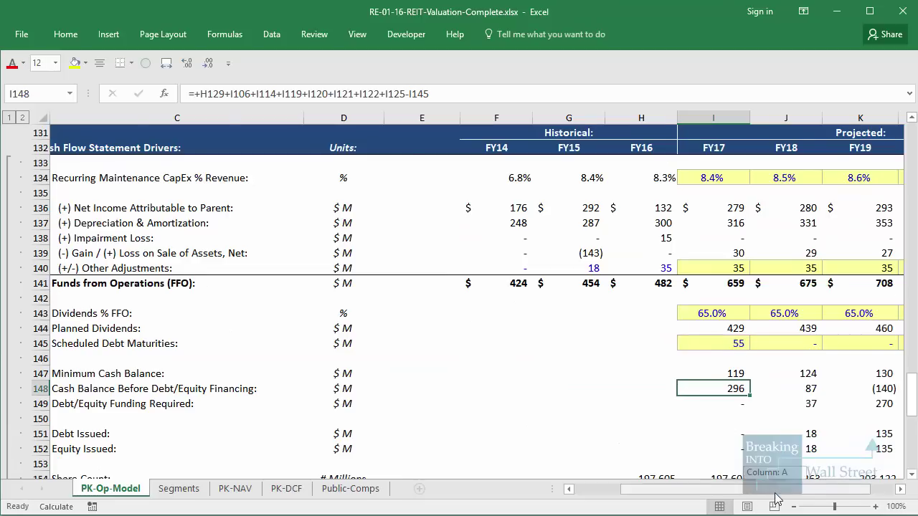
Step: Inspect the Cash Balance Before Debt/Equity Financing formulas for FY17 and FY18, leaving both unchanged
drag(778, 489, 792, 489)
scroll(662, 434, down, 1)
scroll(661, 433, down, 1)
key(F2)
key(Escape)
key(Right)
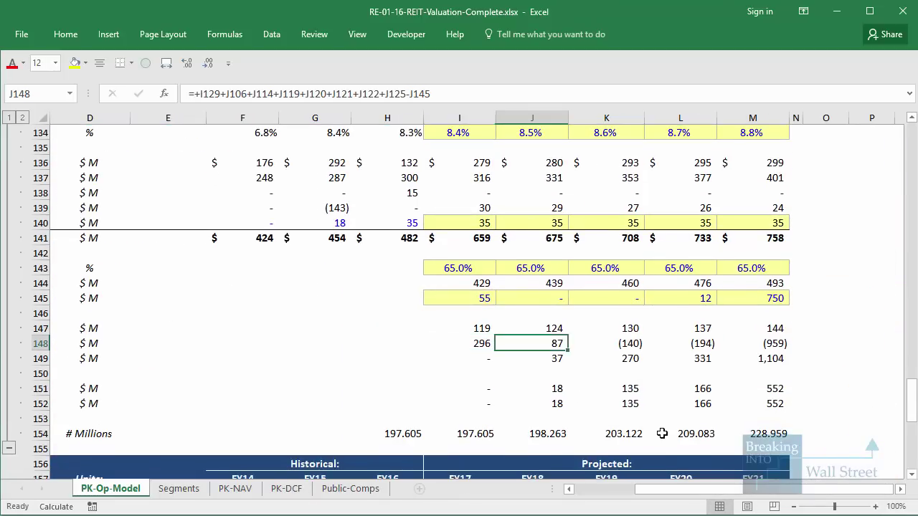
key(Left)
key(F2)
key(Escape)
key(Right)
key(F2)
key(Escape)
Step: Compare Minimum Cash Balance, Cash Balance Before Debt/Equity Financing and Funding Required for FY18 through FY21, and select FY18 Equity Issued
key(shift+Down)
scroll(650, 384, up, 1)
drag(631, 489, 606, 495)
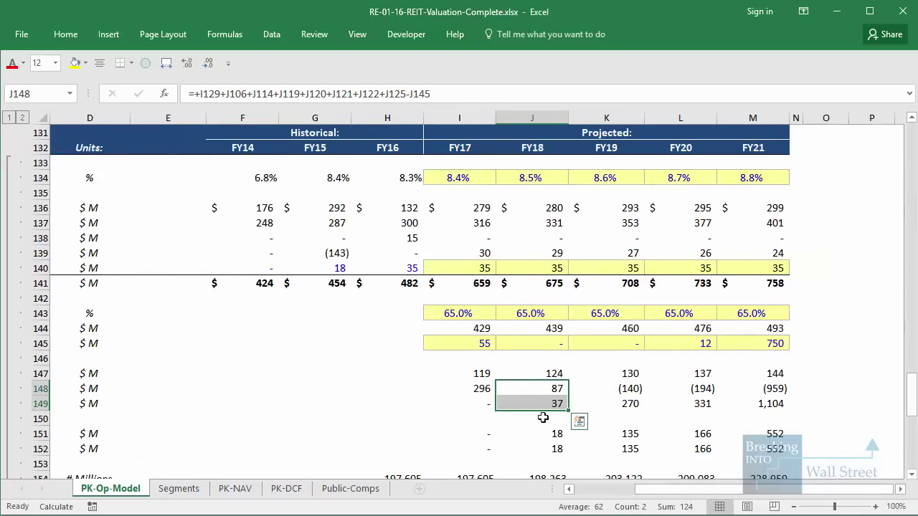
click(539, 448)
scroll(513, 324, down, 1)
drag(509, 317, 572, 373)
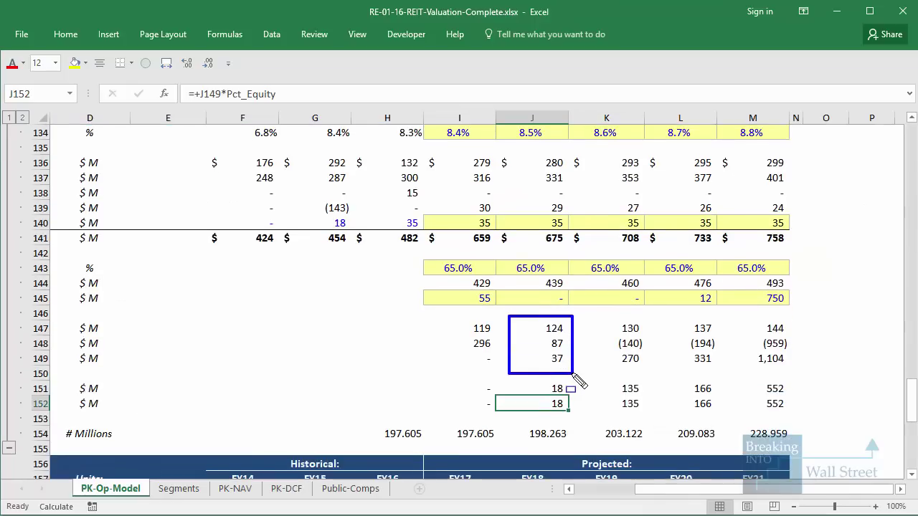
drag(581, 319, 802, 374)
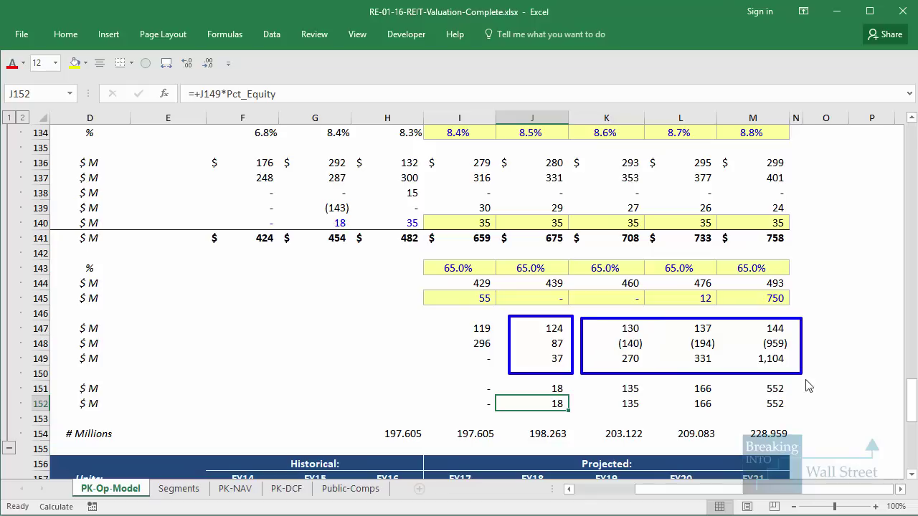
Step: Examine the Debt Issued and Equity Issued rows across FY17 through FY21
scroll(809, 381, down, 1)
mouse_move(645, 489)
mouse_down()
mouse_move(610, 489)
mouse_move(714, 491)
mouse_move(704, 491)
mouse_up()
mouse_move(460, 329)
mouse_down()
mouse_move(803, 401)
mouse_move(822, 373)
mouse_up()
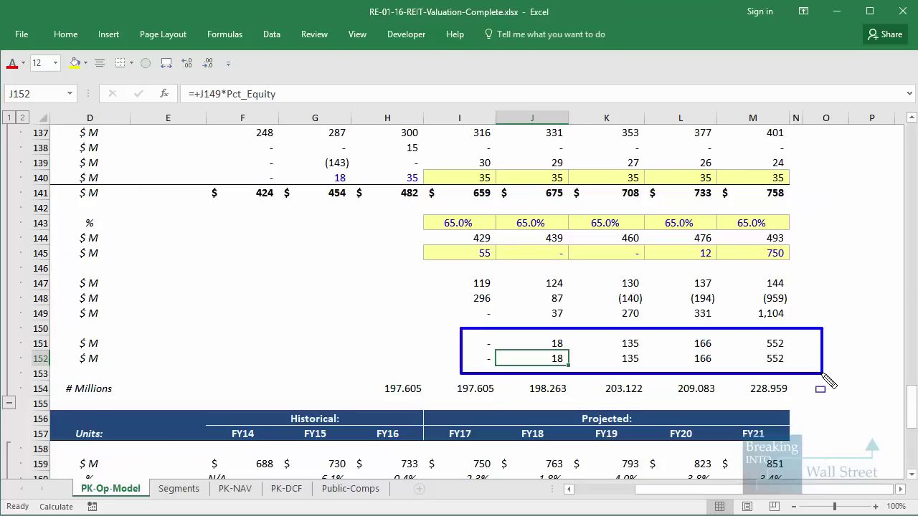
Step: Go back up to the income statement and select Net Interest Expense for FY17 through FY21
scroll(804, 355, up, 20)
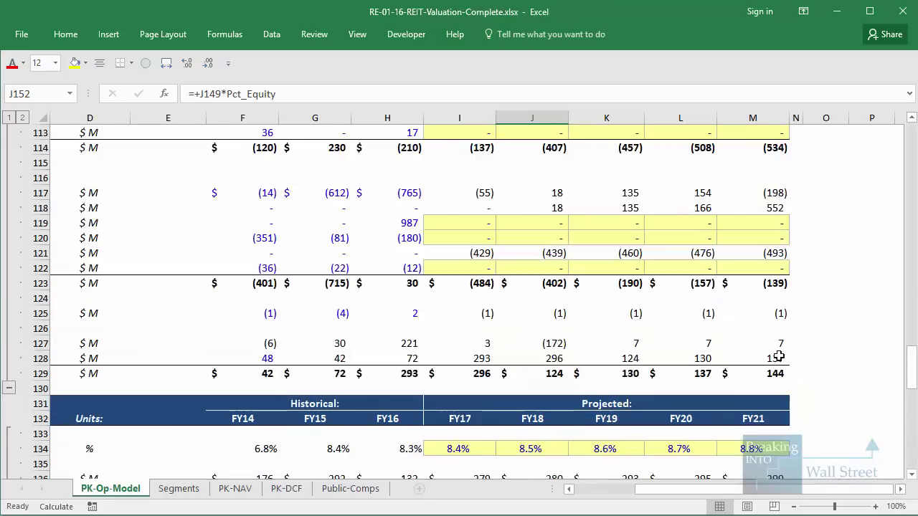
scroll(674, 403, up, 17)
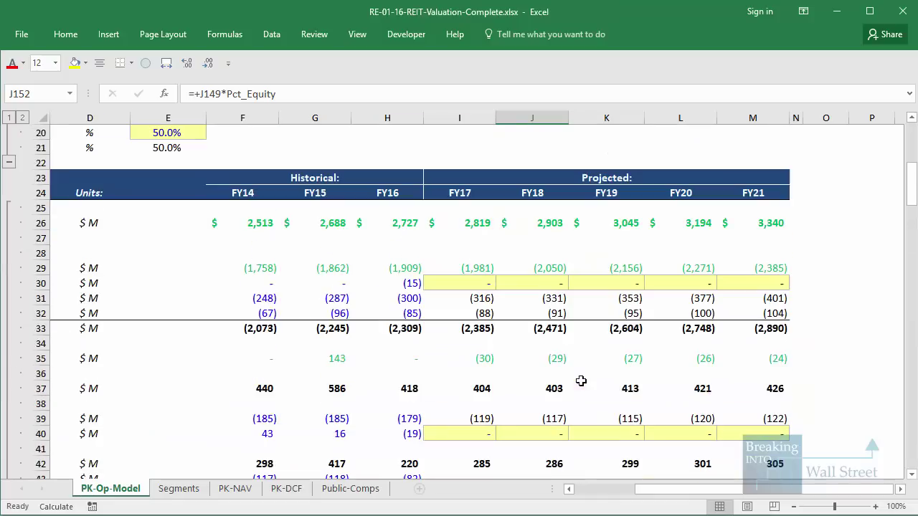
click(573, 387)
scroll(573, 386, left, 4)
scroll(574, 387, down, 2)
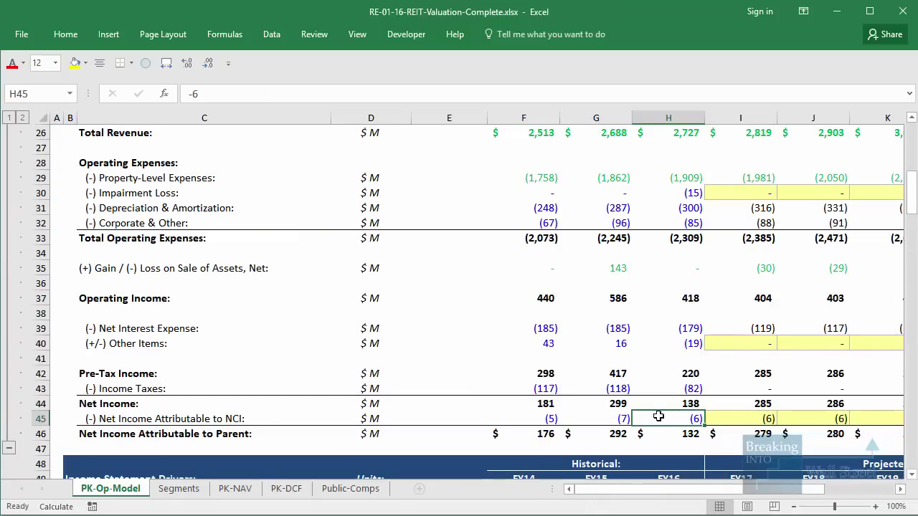
click(756, 329)
mouse_move(757, 328)
mouse_down()
mouse_move(801, 340)
mouse_move(771, 328)
mouse_move(768, 337)
mouse_up()
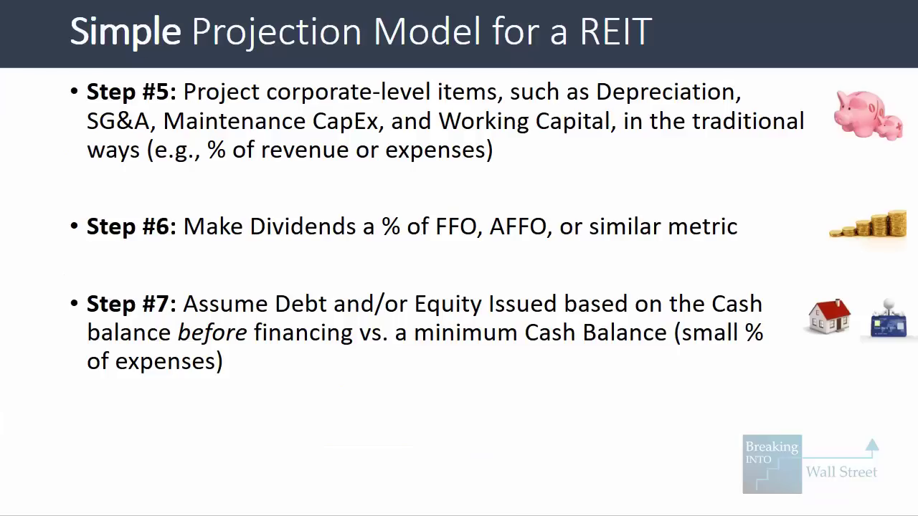
key(Right)
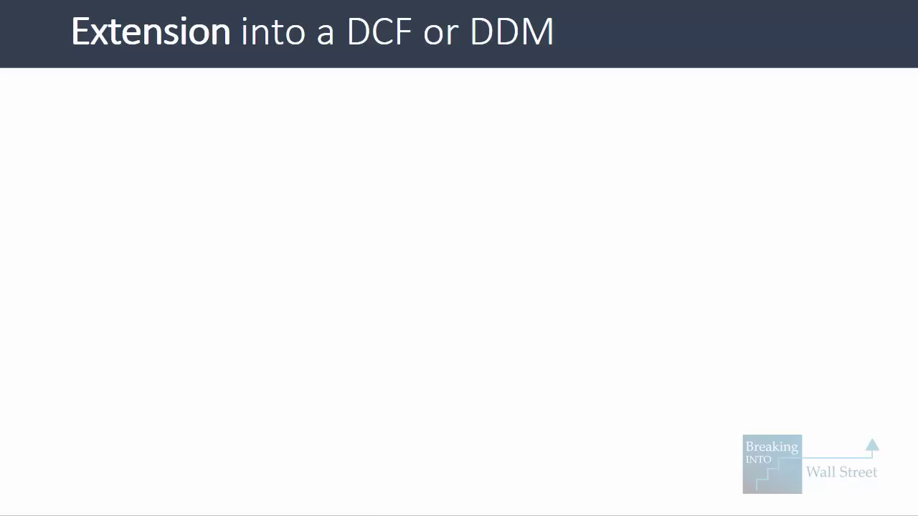
key(Right)
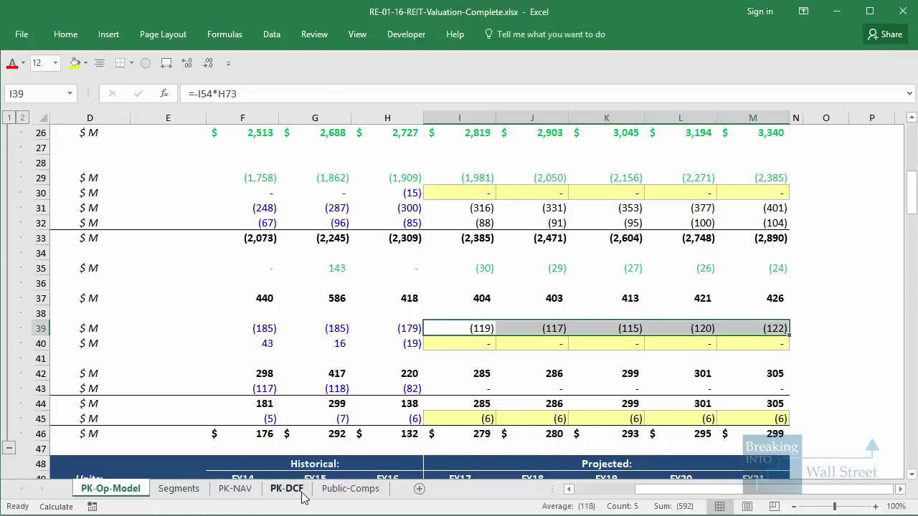
Step: Open the PK-DCF sheet and select the Revenue row in the Free Cash Flow Projections
click(291, 491)
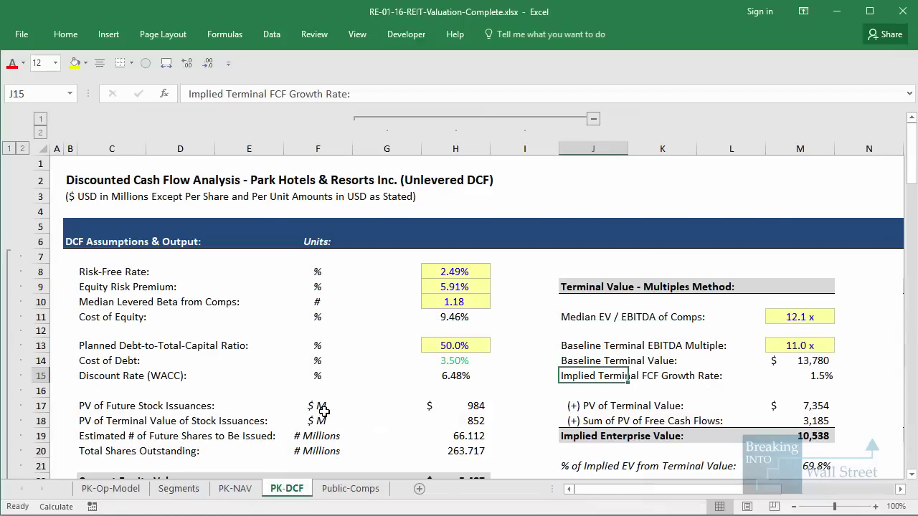
click(324, 411)
scroll(337, 387, down, 11)
scroll(352, 323, up, 1)
click(406, 236)
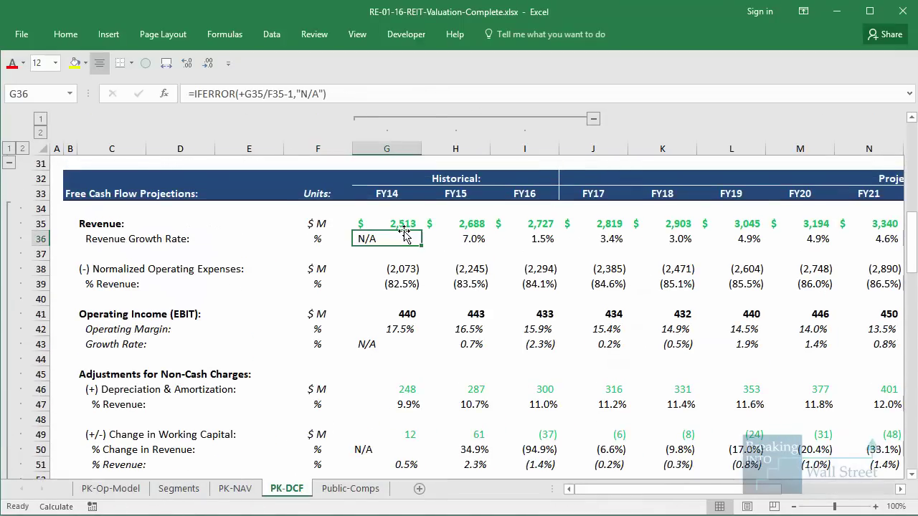
key(Up)
key(shift+space)
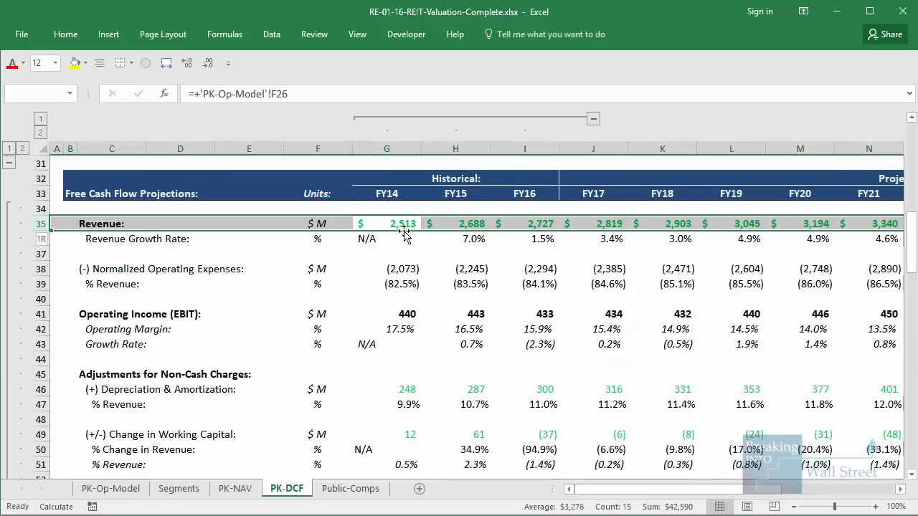
Step: Review the Normalized Operating Expenses rows, and select the Operating Income (EBIT) row below them
key(Down)
key(Down)
key(Down)
key(shift+space)
key(shift+Down)
key(shift+Down)
key(Down)
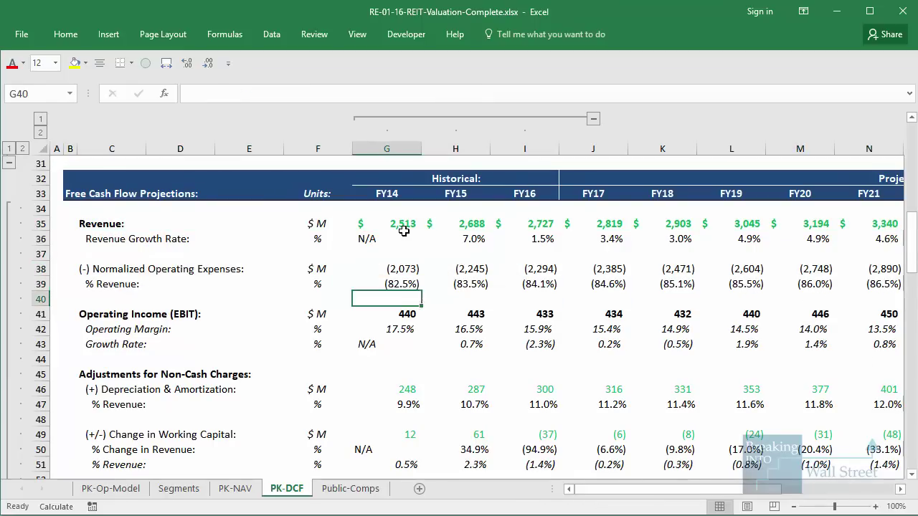
key(Down)
key(shift+space)
scroll(409, 243, down, 3)
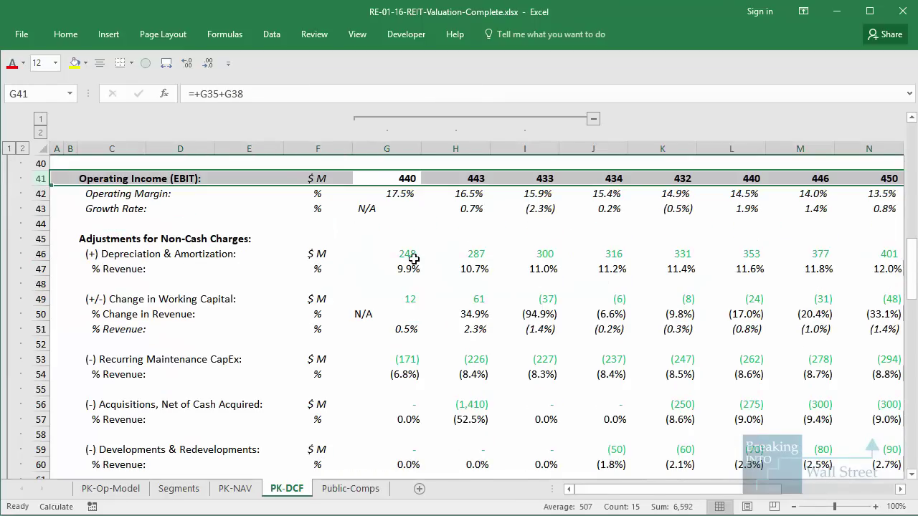
Step: Select the Depreciation & Amortization row and the Change in Working Capital row one after the other
key(Down)
key(Down)
key(Down)
key(Down)
key(Down)
scroll(414, 259, down, 1)
key(shift+space)
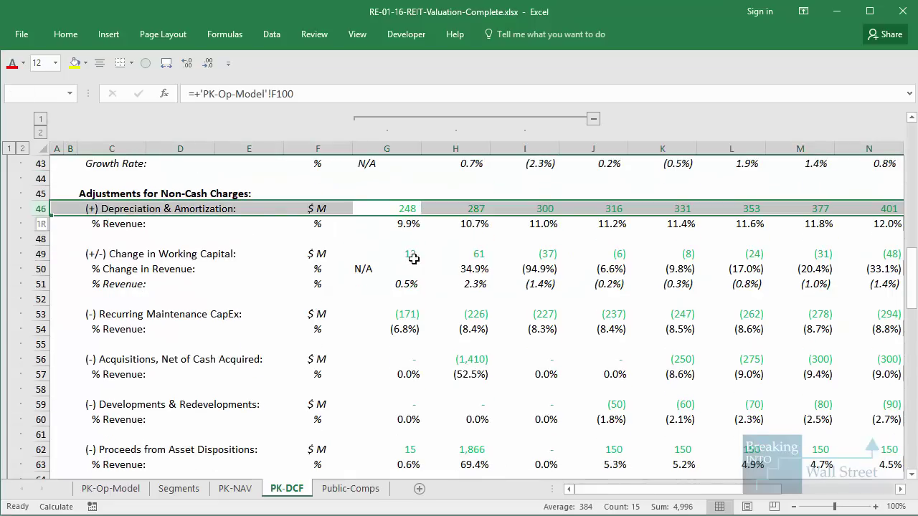
key(Down)
key(Down)
key(Down)
key(shift+space)
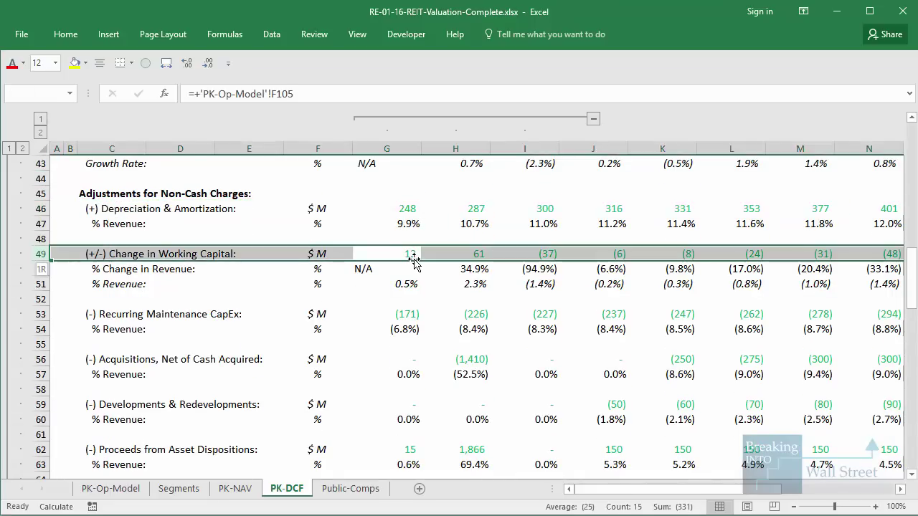
Step: Select the full rows from Recurring Maintenance CapEx down to the % Revenue line of Proceeds from Asset Dispositions
key(Down)
key(Down)
key(Down)
key(Down)
scroll(414, 259, down, 2)
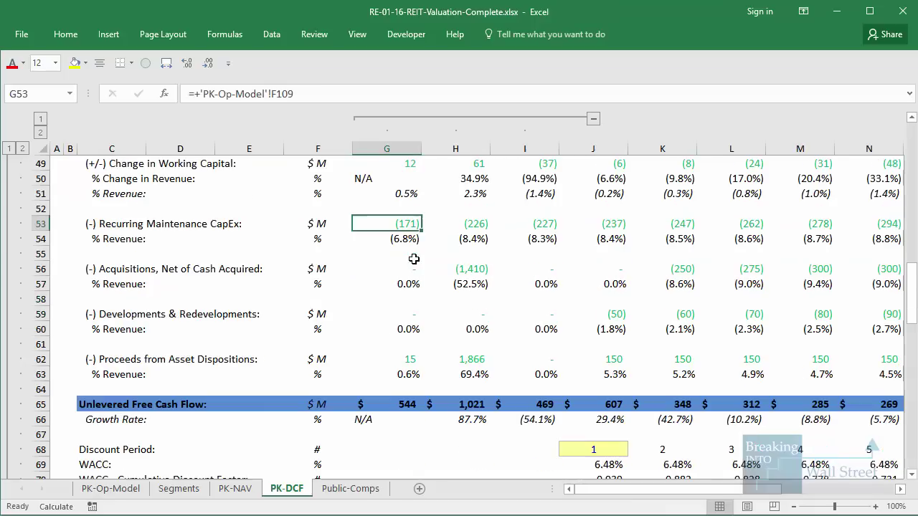
key(shift+space)
key(shift+Down)
key(shift+Down)
key(shift+Down)
key(shift+Down)
key(shift+Down)
key(shift+Down)
key(shift+Down)
key(shift+Down)
key(shift+Down)
key(shift+Down)
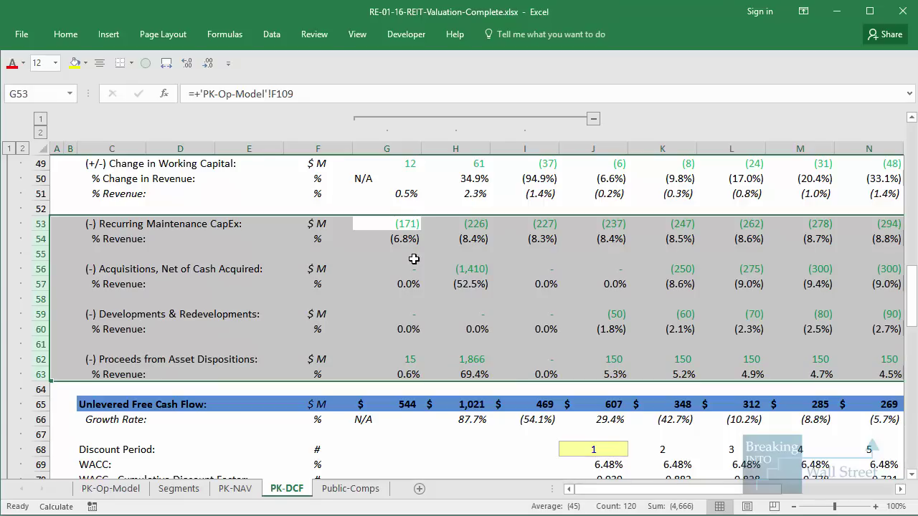
Step: Examine the Recurring Maintenance CapEx, Acquisitions, Developments & Redevelopments and Proceeds from Asset Dispositions line items in the selected block
drag(77, 210, 291, 250)
drag(77, 257, 277, 297)
drag(70, 302, 289, 331)
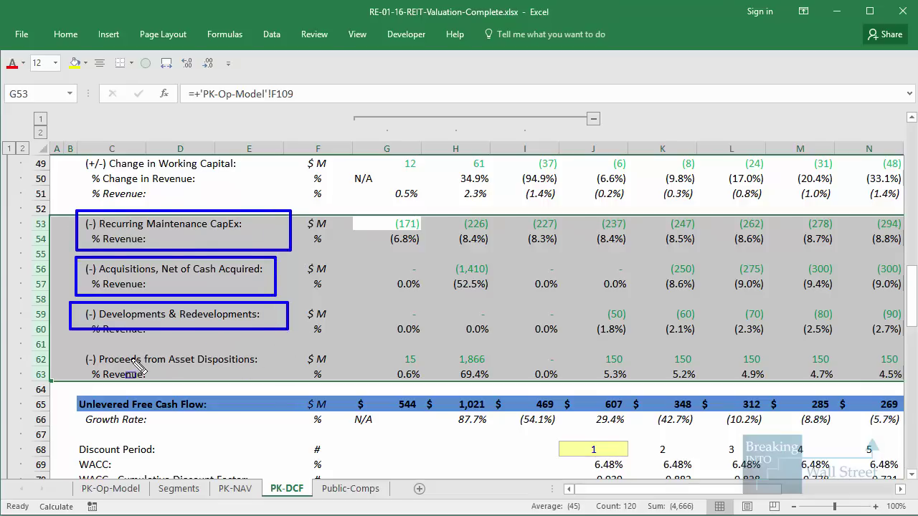
drag(82, 340, 274, 374)
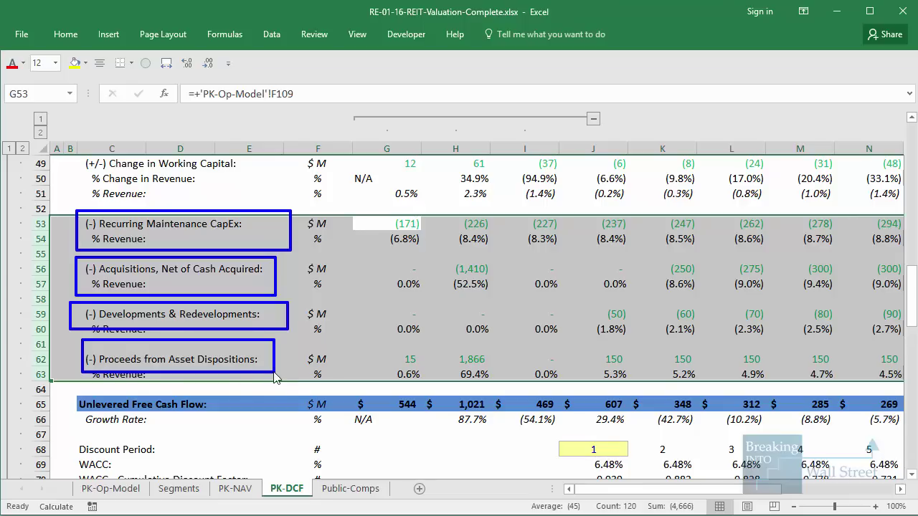
click(280, 380)
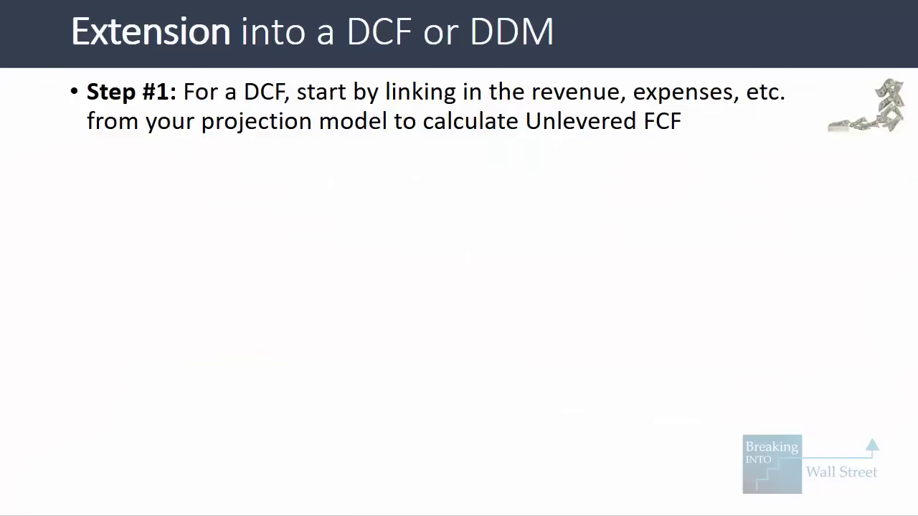
key(Right)
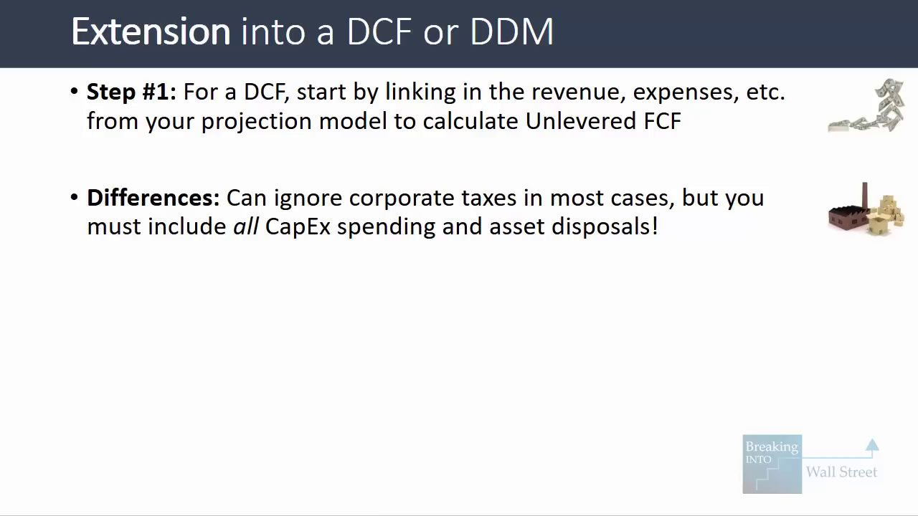
key(Right)
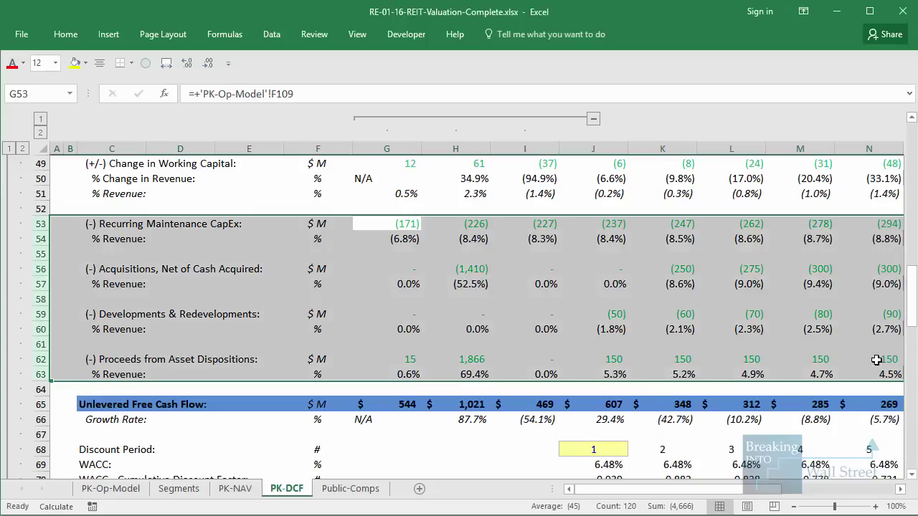
Step: Select the Stock Issuances figures with their % Total Capital Costs and Growth Rate lines from FY18 through discount period 10
scroll(416, 388, down, 3)
click(410, 387)
scroll(410, 390, down, 2)
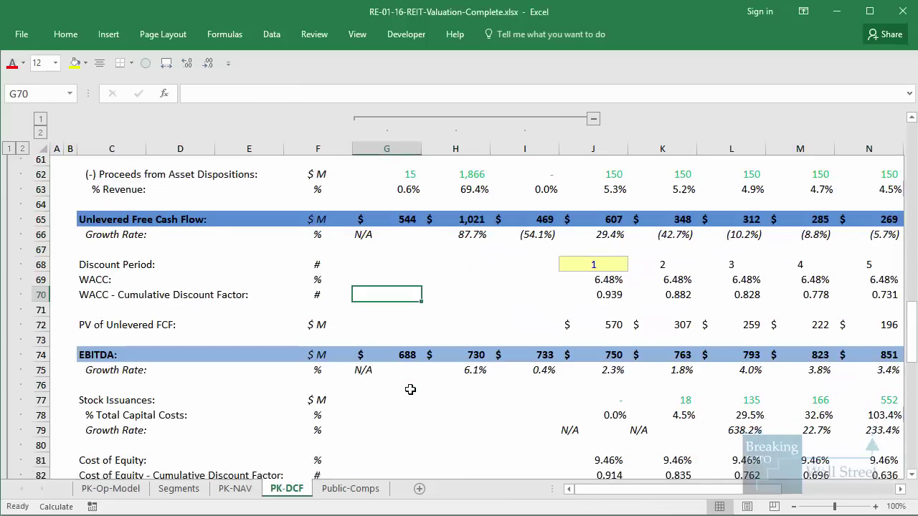
scroll(411, 390, down, 1)
click(641, 373)
drag(646, 358, 900, 392)
drag(875, 391, 779, 391)
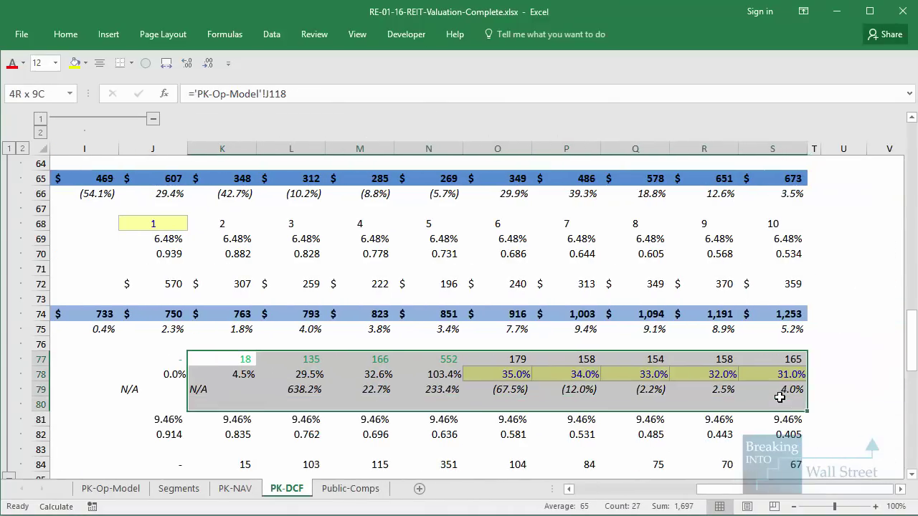
Step: Mark the future stock issuance and share count lines in the DCF assumptions, clear the marks, and select their four figures
scroll(780, 395, left, 5)
scroll(703, 436, down, 1)
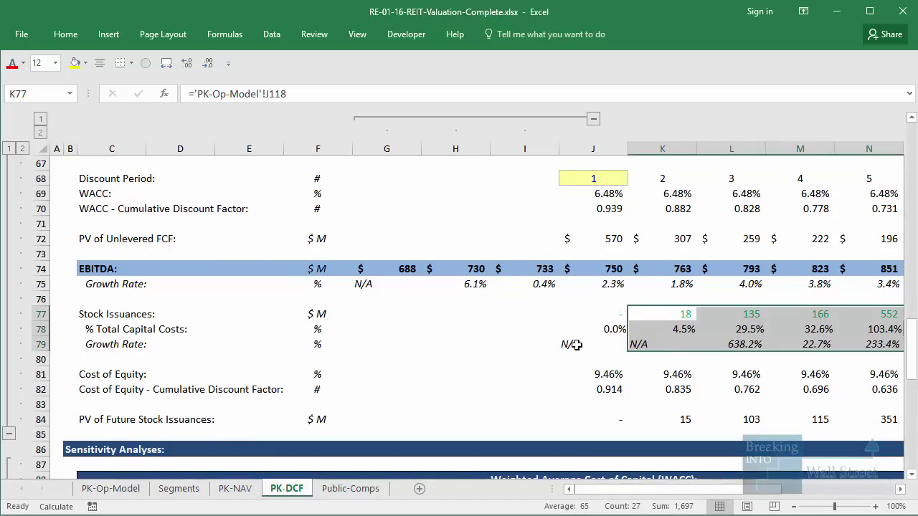
scroll(576, 345, up, 20)
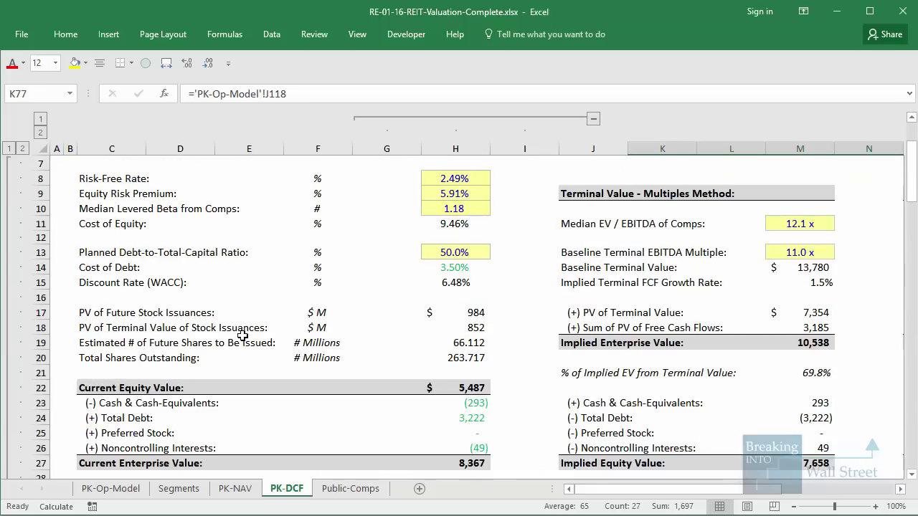
drag(66, 292, 509, 372)
mouse_move(429, 332)
mouse_down()
mouse_move(495, 350)
mouse_move(495, 368)
mouse_up()
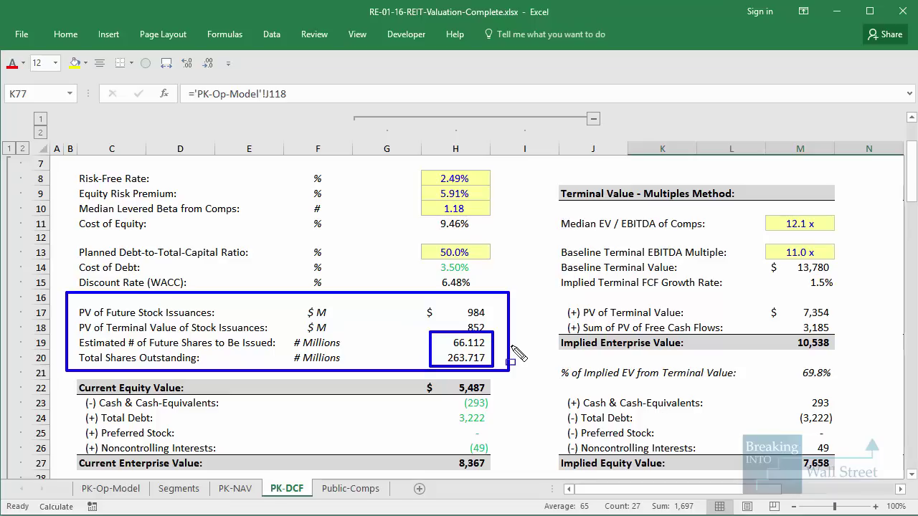
key(Escape)
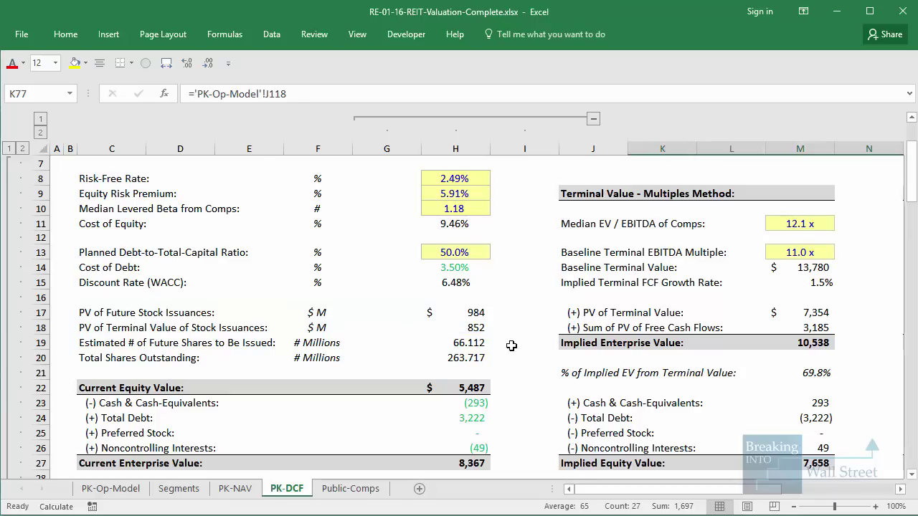
drag(467, 313, 477, 357)
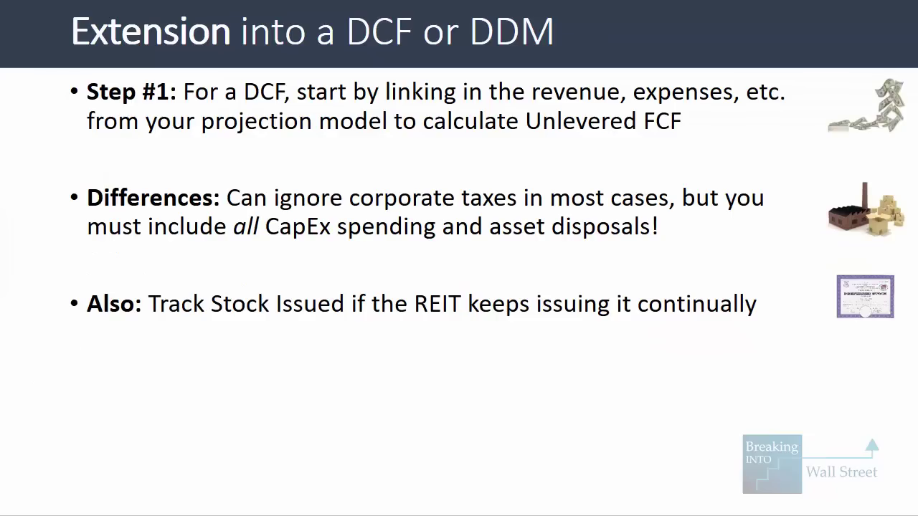
key(Right)
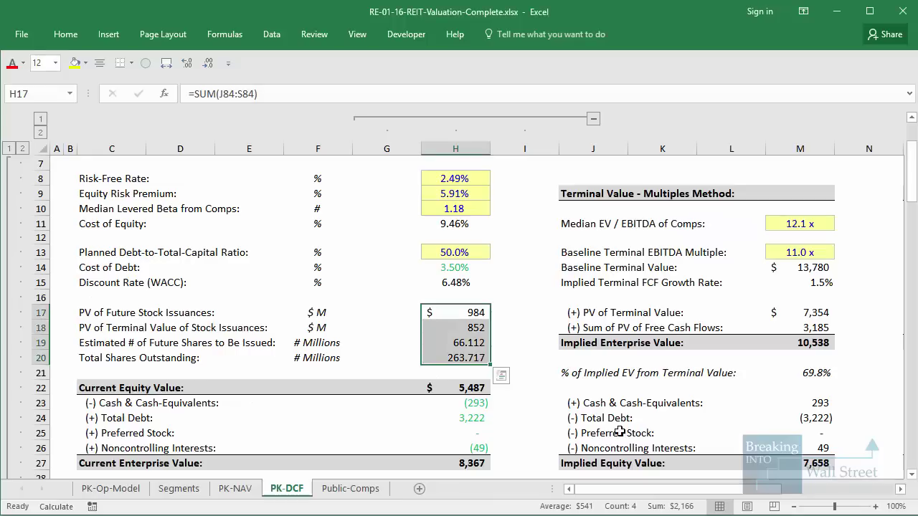
Step: Freeze the panes at cell G34 and examine the FY22 to FY26 revenue growth and normalized operating expense assumptions
scroll(459, 315, down, 7)
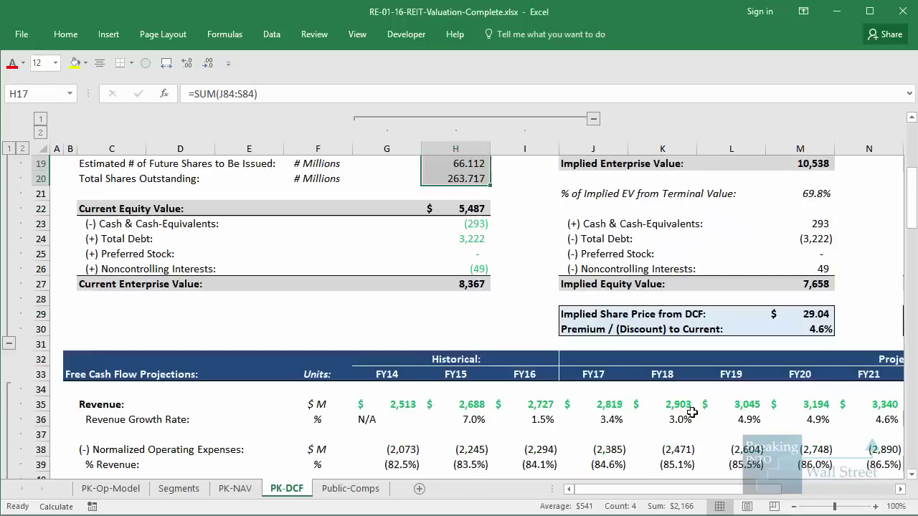
drag(719, 492, 833, 492)
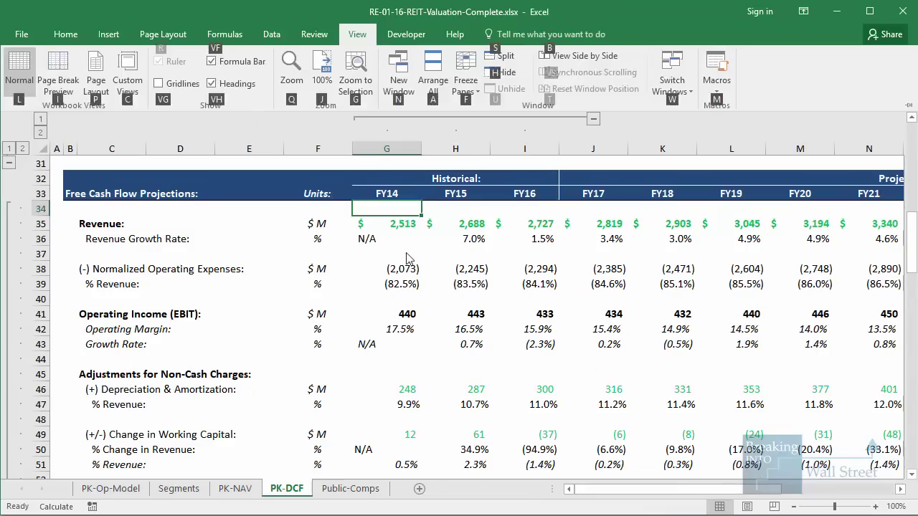
click(502, 79)
drag(649, 316, 905, 335)
drag(631, 239, 840, 287)
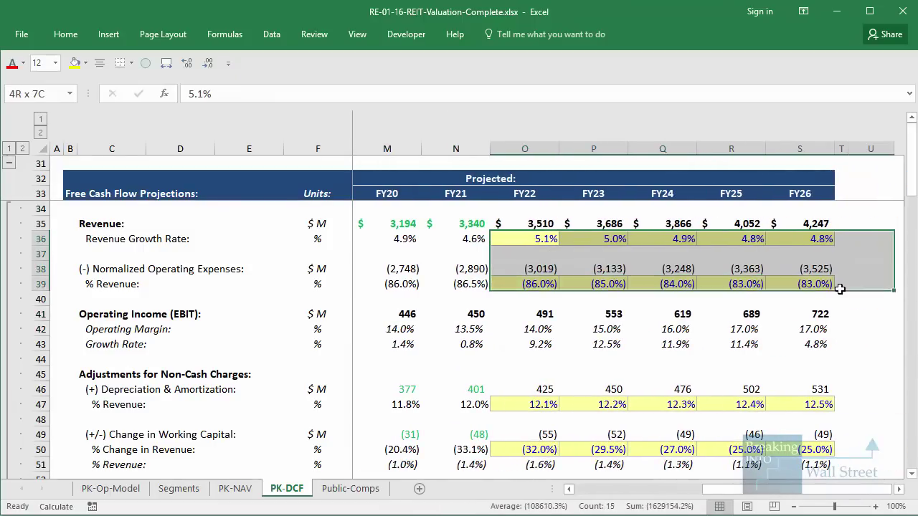
click(816, 342)
scroll(473, 228, down, 1)
drag(496, 211, 853, 264)
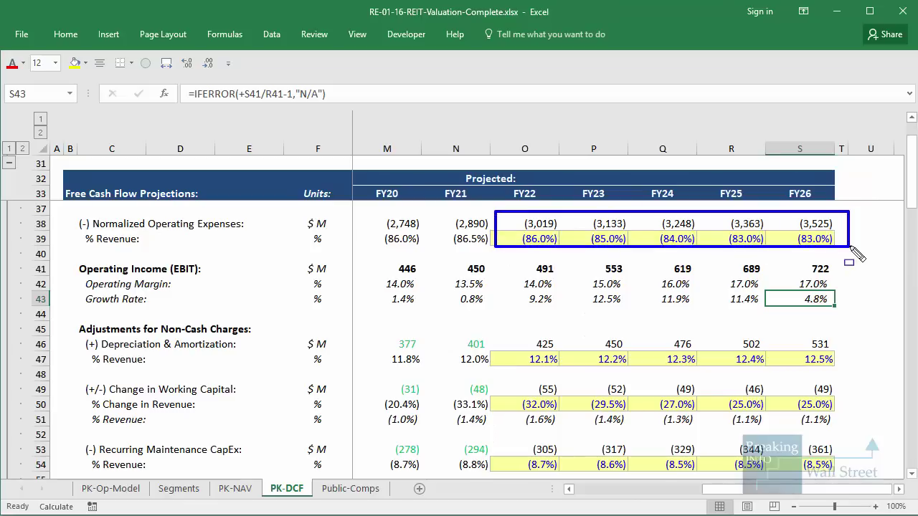
Step: Examine the FY22 to FY26 assumptions for depreciation, working capital, maintenance CapEx, acquisitions and developments
scroll(570, 368, down, 2)
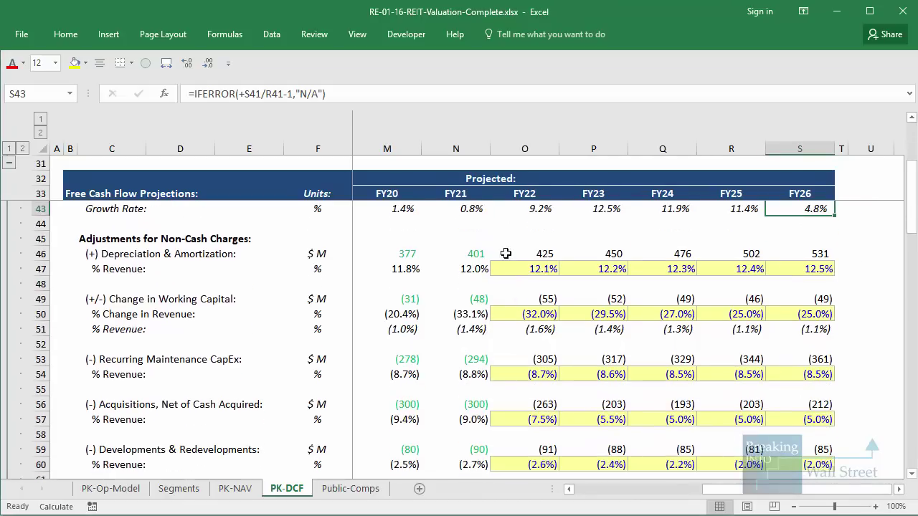
mouse_move(489, 242)
mouse_down()
mouse_move(858, 392)
mouse_move(859, 429)
mouse_up()
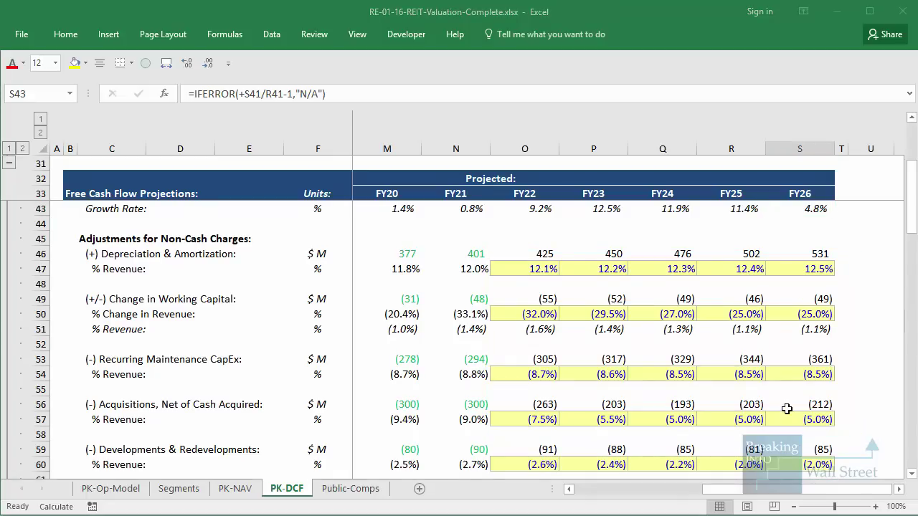
scroll(614, 310, down, 2)
scroll(680, 351, up, 5)
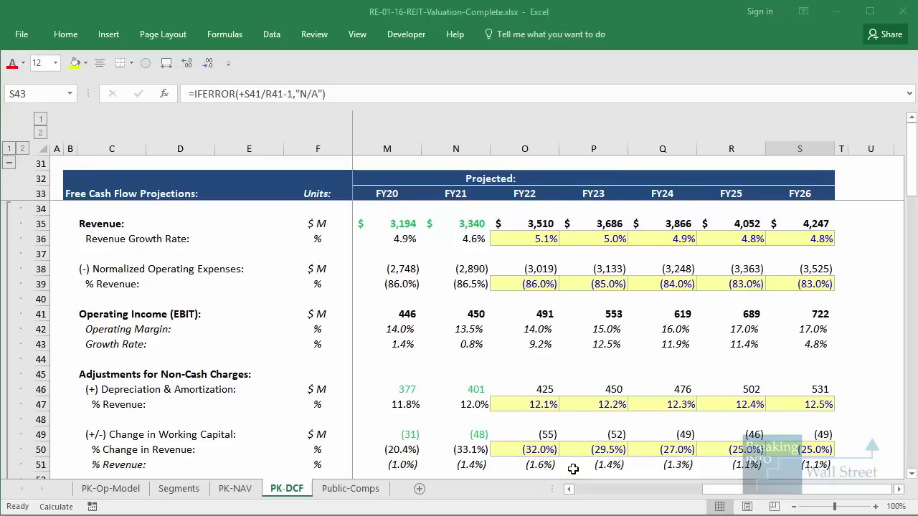
scroll(580, 463, down, 12)
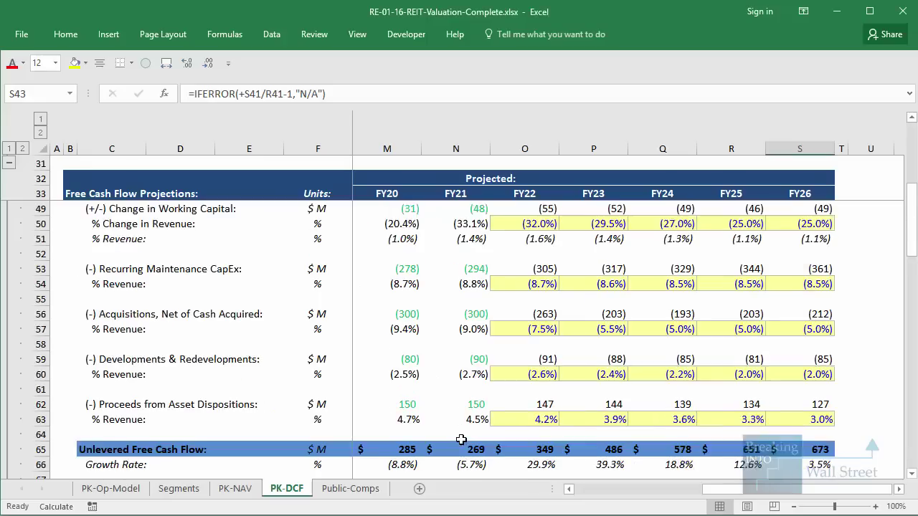
Step: Mark the FY22 to FY26 Stock Issuances block and the % Total Capital Costs label, and inspect the FY22 Stock Issuances formula
scroll(463, 432, down, 1)
mouse_move(488, 306)
mouse_down()
mouse_move(583, 332)
mouse_move(859, 359)
mouse_up()
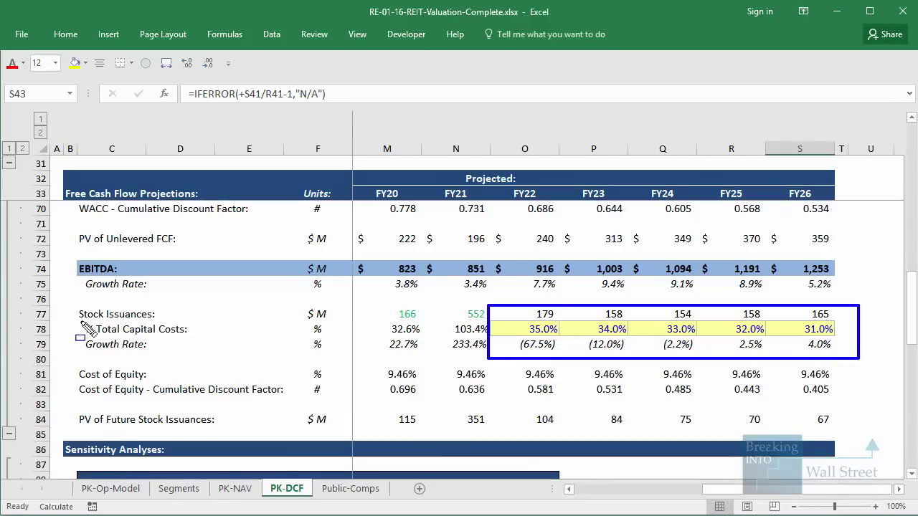
drag(78, 322, 236, 340)
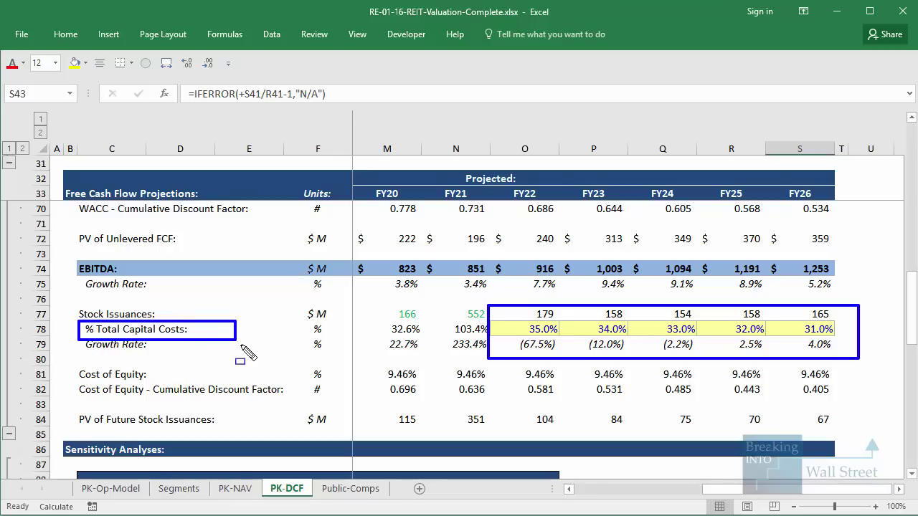
key(Escape)
click(558, 312)
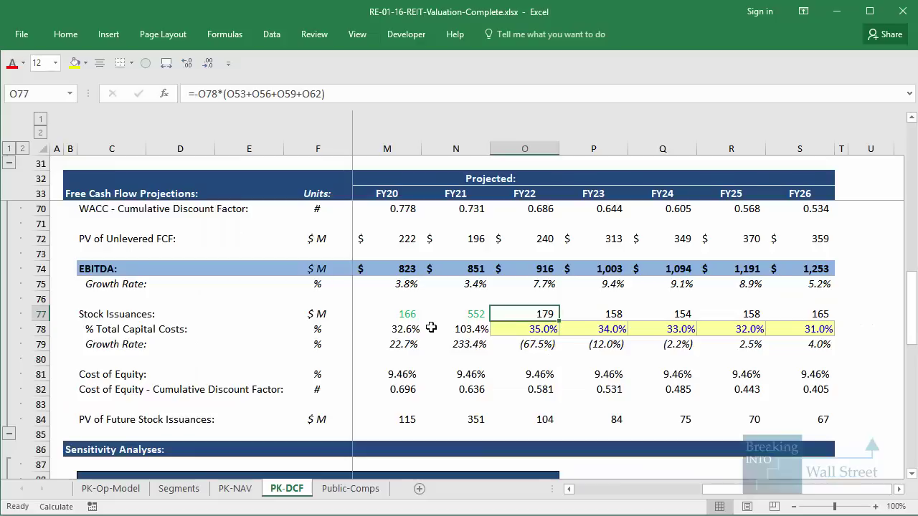
Step: Unfreeze the panes and mark Median EV / EBITDA of Comps and Expected Long-Term GDP Growth in the two terminal value sections
scroll(587, 313, up, 13)
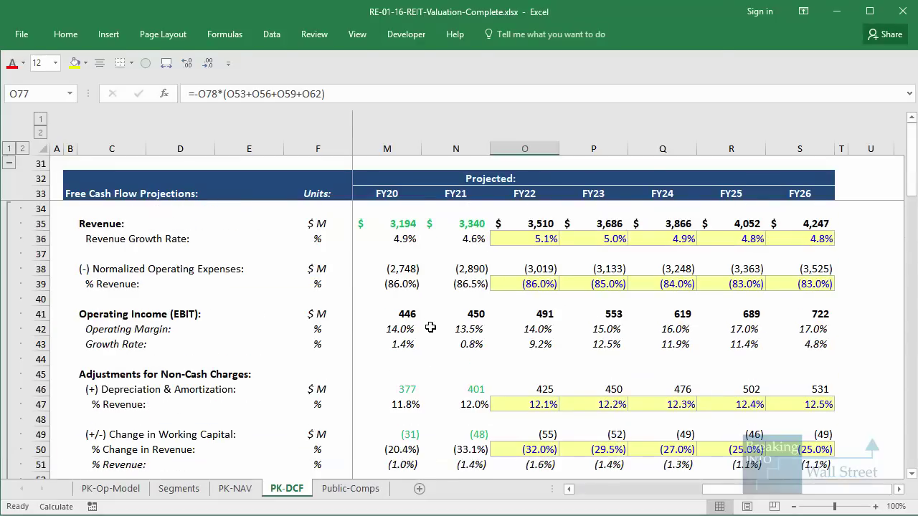
scroll(587, 313, up, 10)
drag(800, 361, 773, 391)
click(712, 303)
scroll(712, 303, down, 2)
mouse_move(178, 209)
mouse_down()
mouse_move(519, 260)
mouse_move(500, 236)
mouse_up()
mouse_move(522, 197)
mouse_down()
mouse_move(861, 259)
mouse_move(856, 238)
mouse_up()
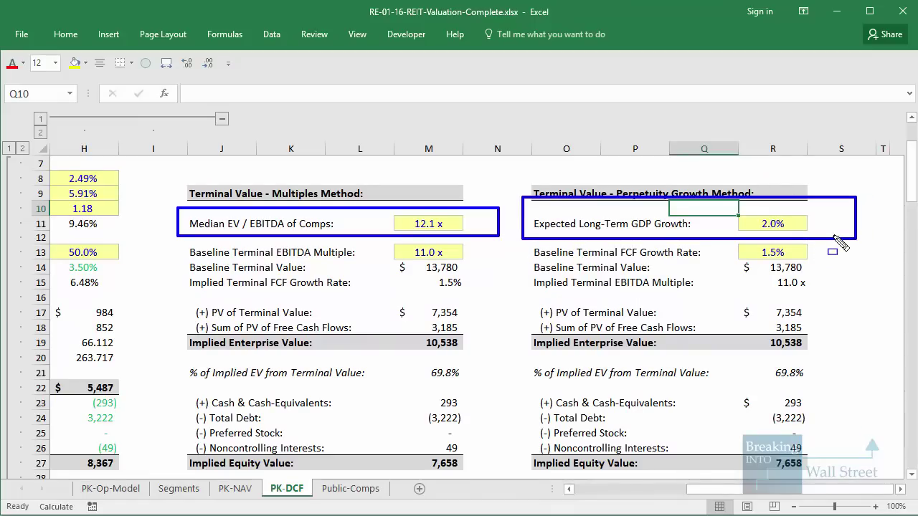
key(Escape)
Step: Mark the Implied Equity Value line under both terminal value methods and clear the marks
scroll(367, 226, down, 1)
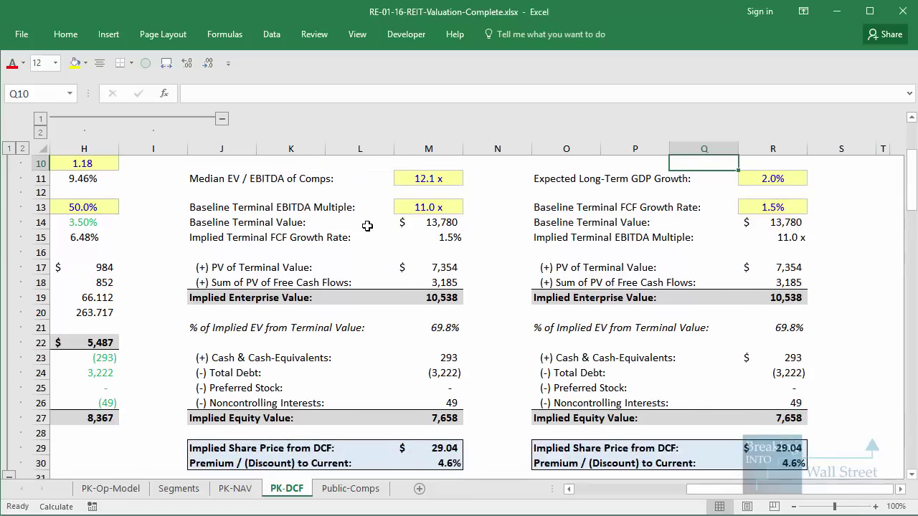
scroll(418, 276, down, 1)
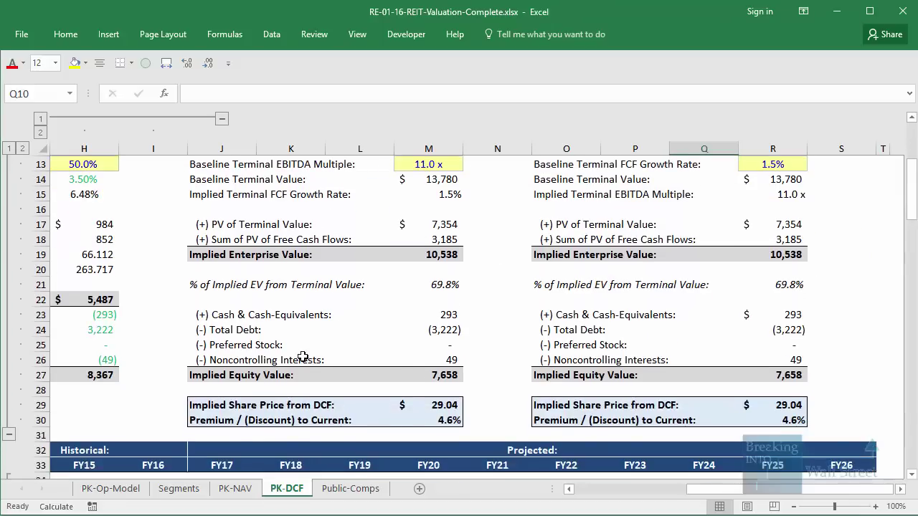
mouse_move(177, 358)
mouse_down()
mouse_move(459, 398)
mouse_move(470, 388)
mouse_up()
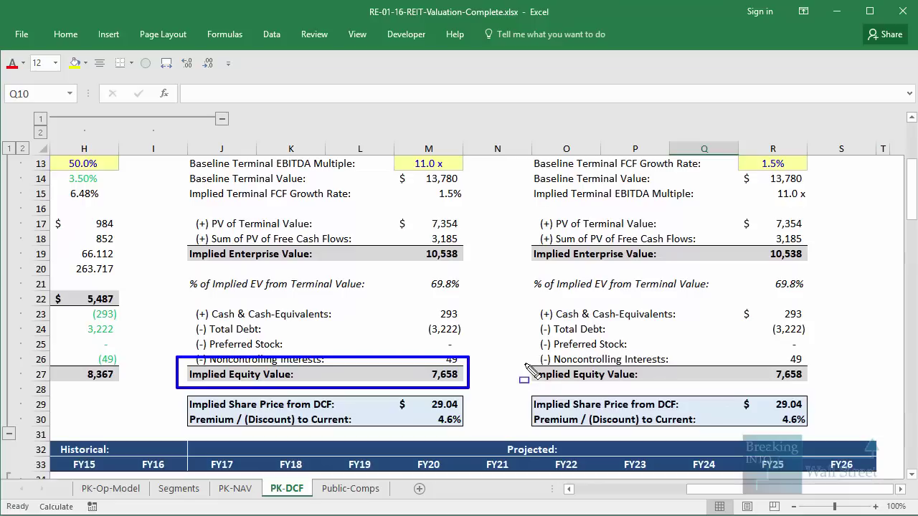
drag(525, 362, 853, 388)
key(Escape)
Step: Inspect the multiples-method Implied Share Price from DCF formula and trace it to Total Shares Outstanding without editing it
click(429, 405)
key(F2)
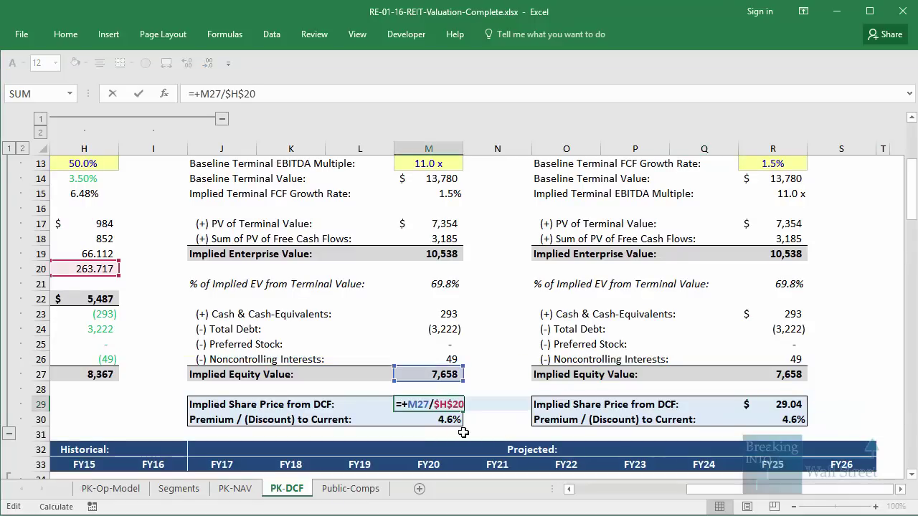
click(648, 484)
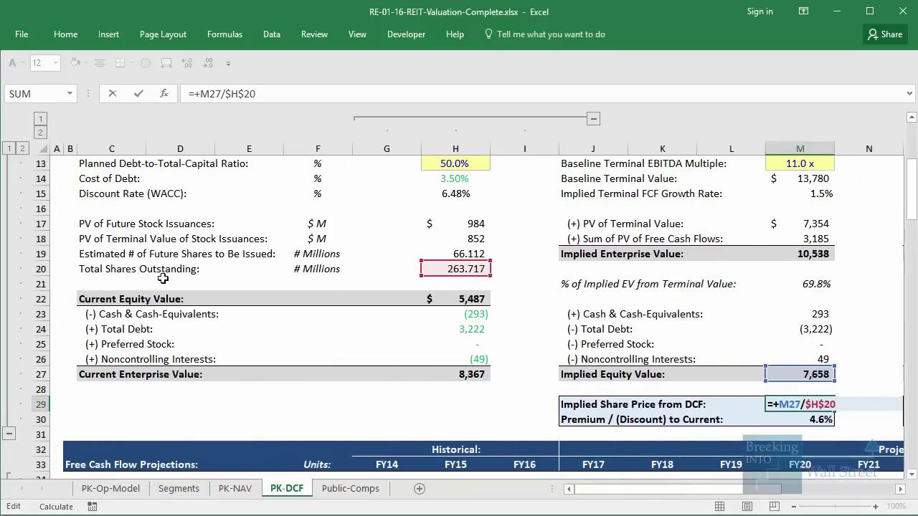
drag(68, 257, 504, 281)
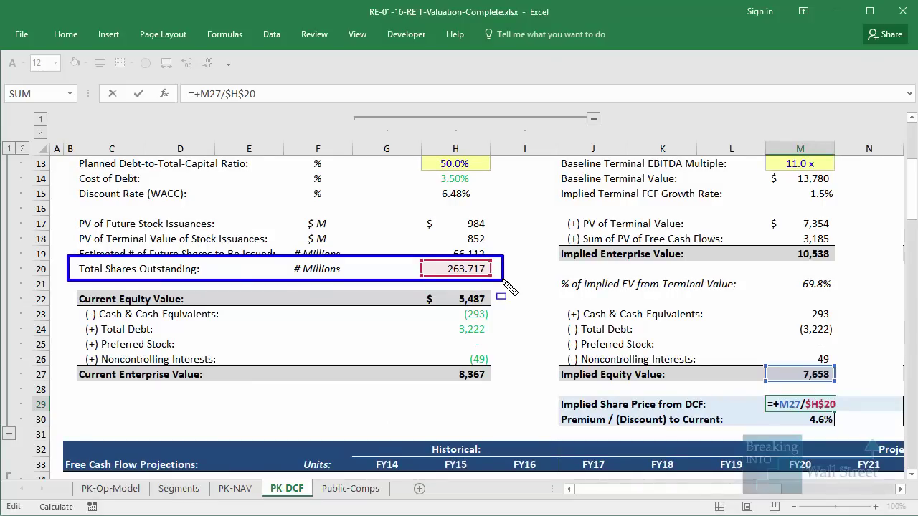
key(Escape)
key(Escape)
drag(85, 236, 494, 281)
key(Escape)
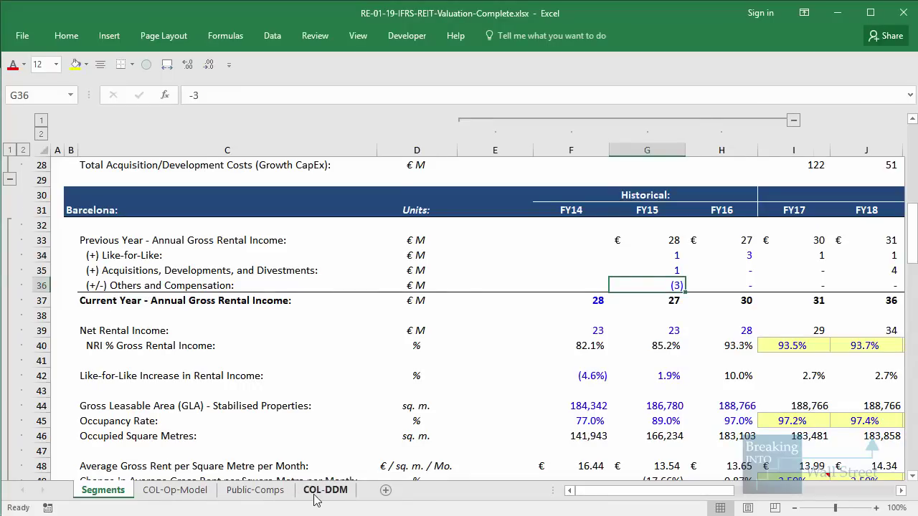
Step: Open the COL-DDM sheet of RE-01-19-IFRS-REIT-Valuation-Complete.xlsx and look over its assumptions and dividend projections
click(323, 490)
scroll(467, 334, up, 20)
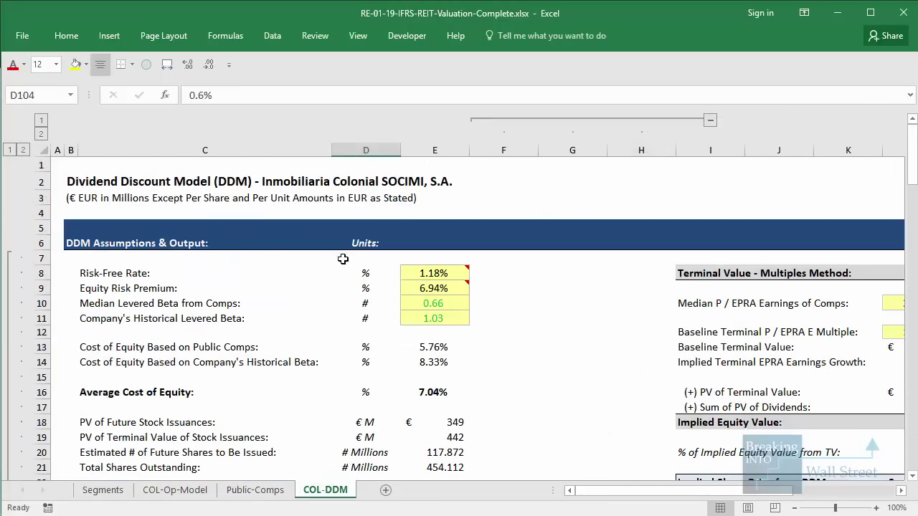
click(323, 257)
scroll(344, 305, down, 8)
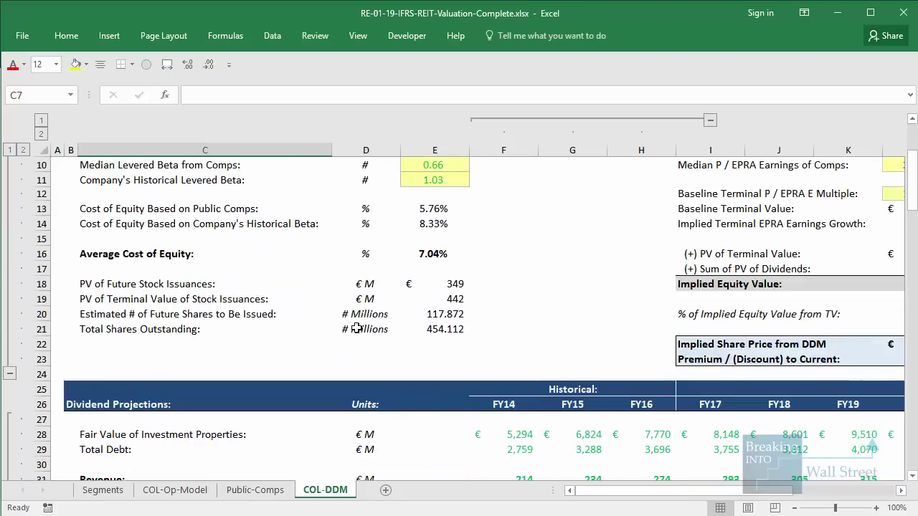
drag(420, 222, 616, 411)
click(598, 348)
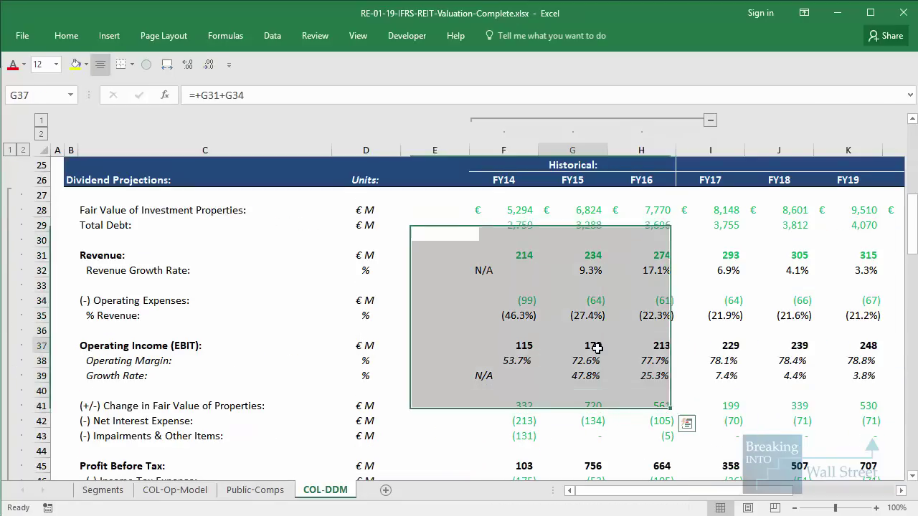
scroll(598, 348, up, 5)
scroll(597, 348, up, 1)
click(597, 349)
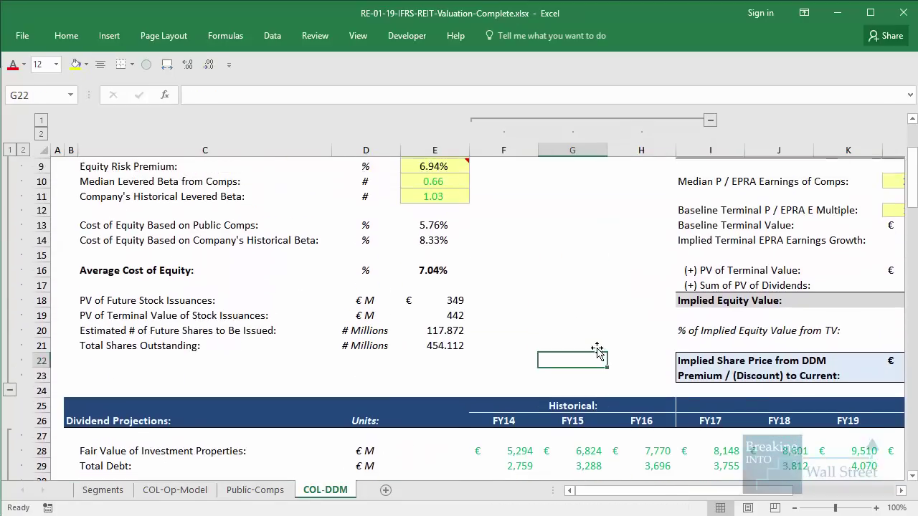
Step: Mark the Average Cost of Equity line and the lines from PV of Future Stock Issuances to Total Shares Outstanding, clearing each mark
drag(69, 283, 481, 311)
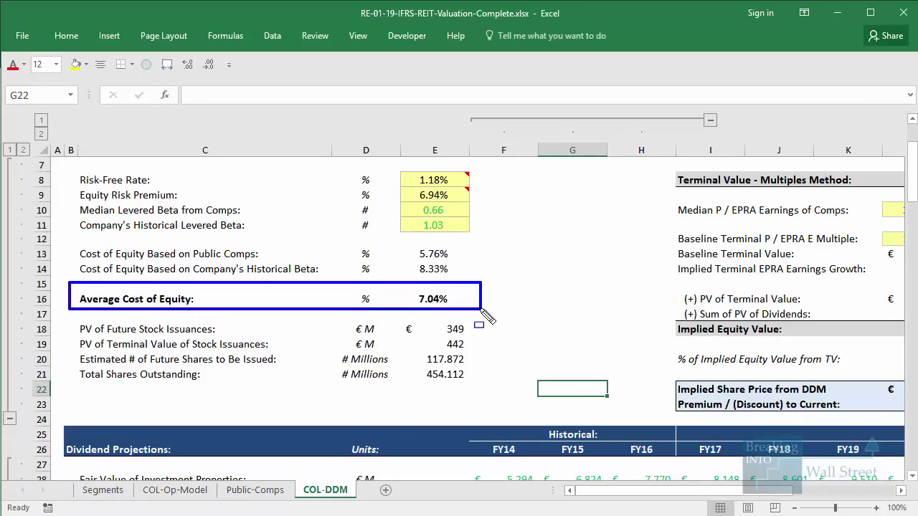
key(Escape)
drag(568, 299, 893, 339)
click(503, 434)
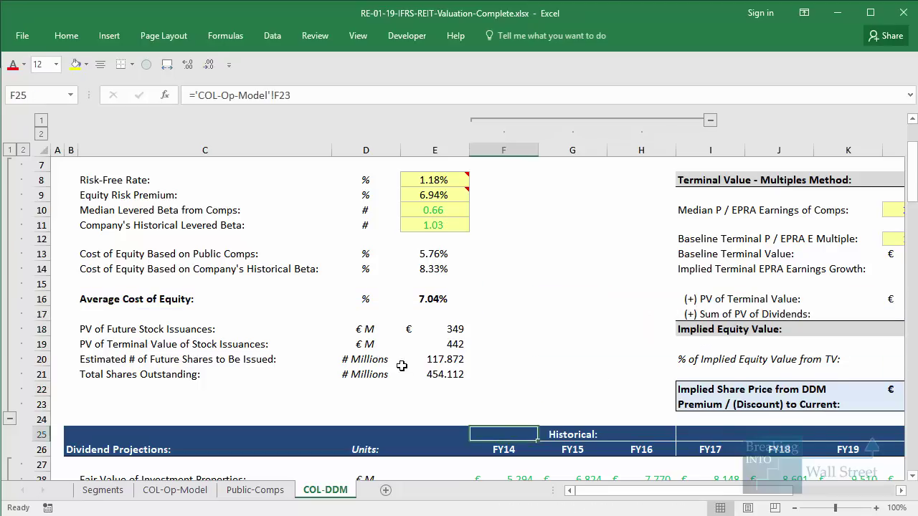
scroll(504, 434, down, 1)
drag(62, 261, 486, 343)
key(Escape)
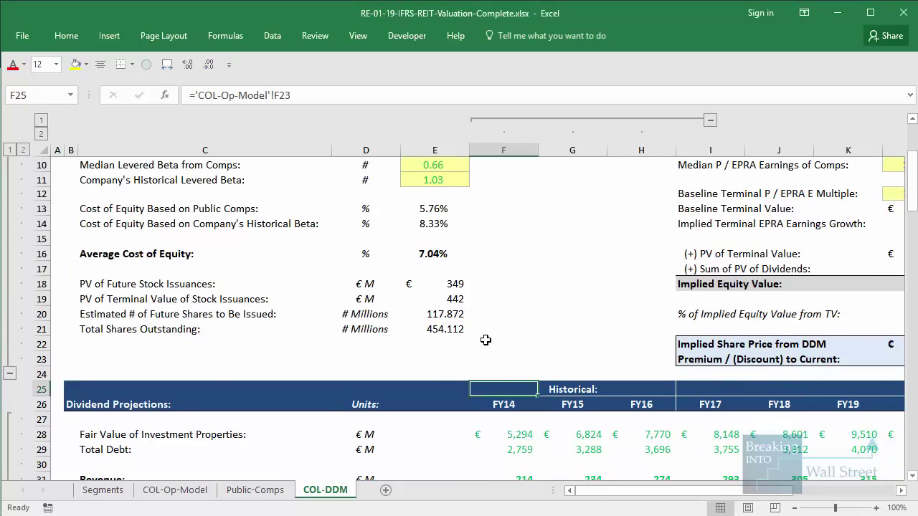
Step: Mark the Dividends line and its Growth Rate in the dividend projections
scroll(185, 297, down, 9)
scroll(176, 334, down, 6)
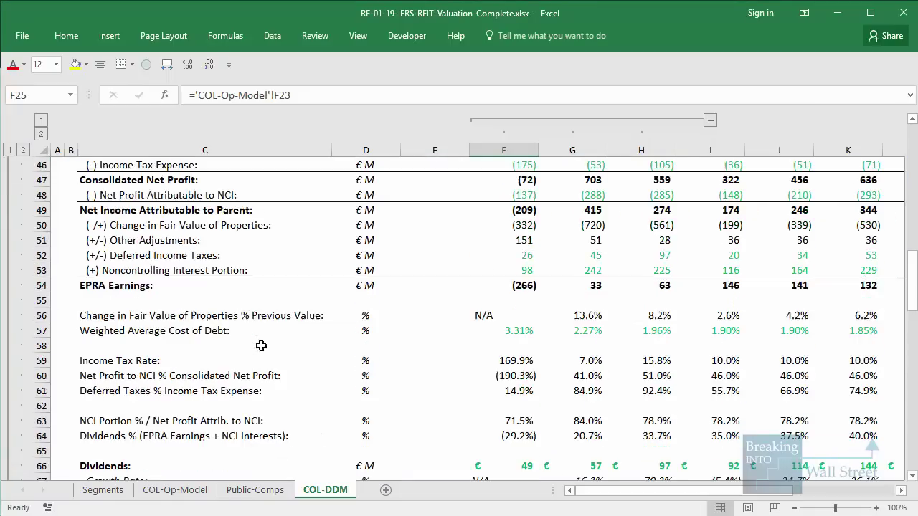
scroll(202, 354, down, 1)
mouse_move(72, 271)
mouse_down()
mouse_move(393, 302)
mouse_move(765, 309)
mouse_up()
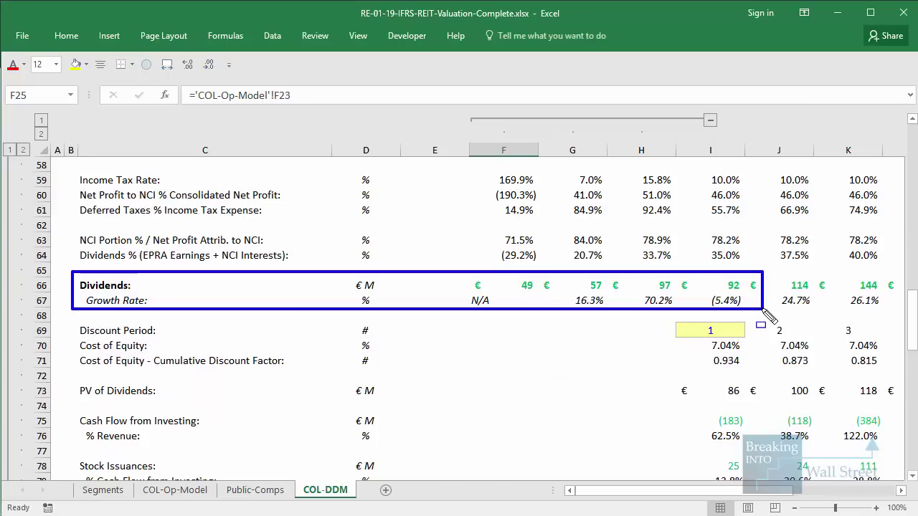
Step: Mark the Median P / EPRA Earnings of Comps and the GDP and terminal growth assumptions in the two Terminal Value sections, then clear the marks
key(Escape)
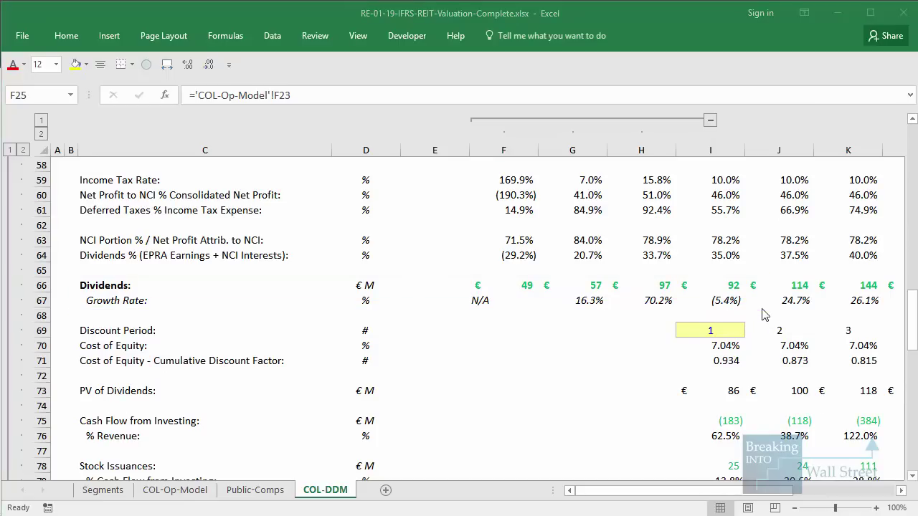
scroll(760, 308, down, 2)
scroll(762, 308, up, 9)
scroll(761, 308, up, 12)
drag(767, 347, 861, 377)
click(642, 300)
scroll(642, 300, down, 2)
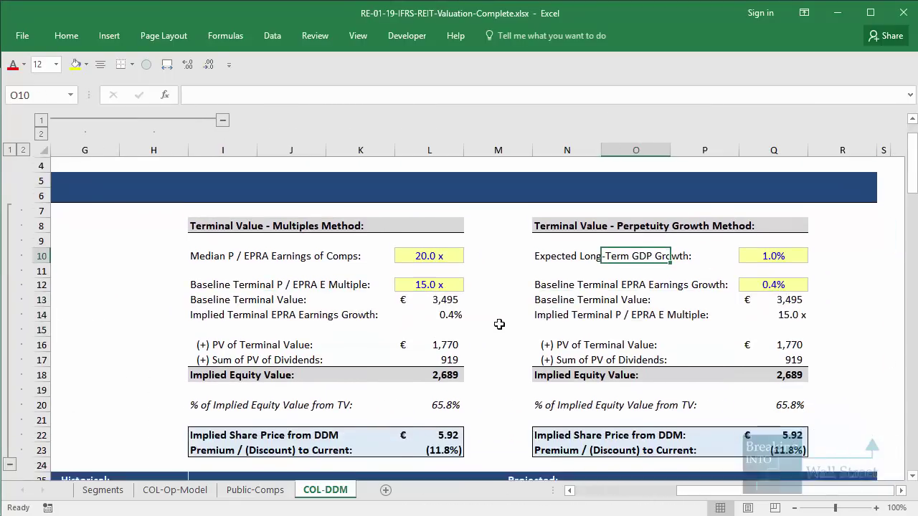
click(498, 344)
drag(183, 201, 480, 220)
mouse_move(528, 195)
mouse_down()
mouse_move(779, 253)
mouse_move(823, 254)
mouse_up()
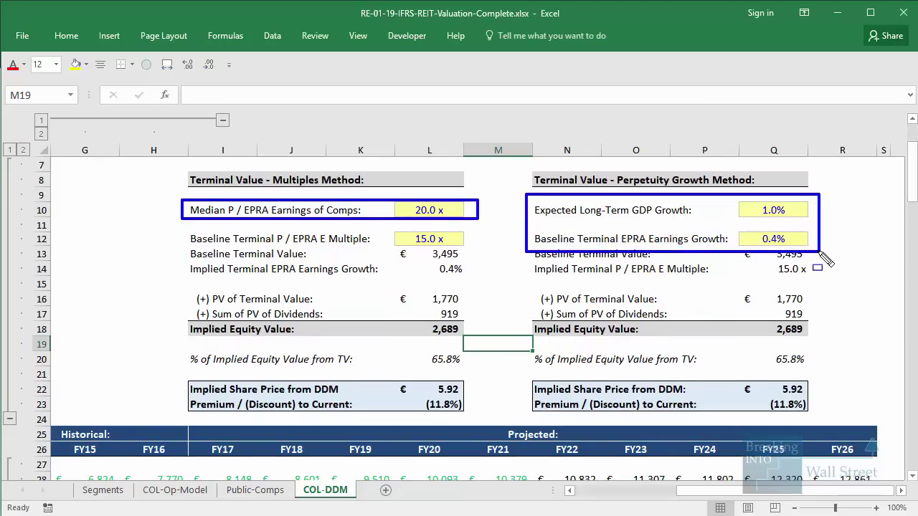
key(Escape)
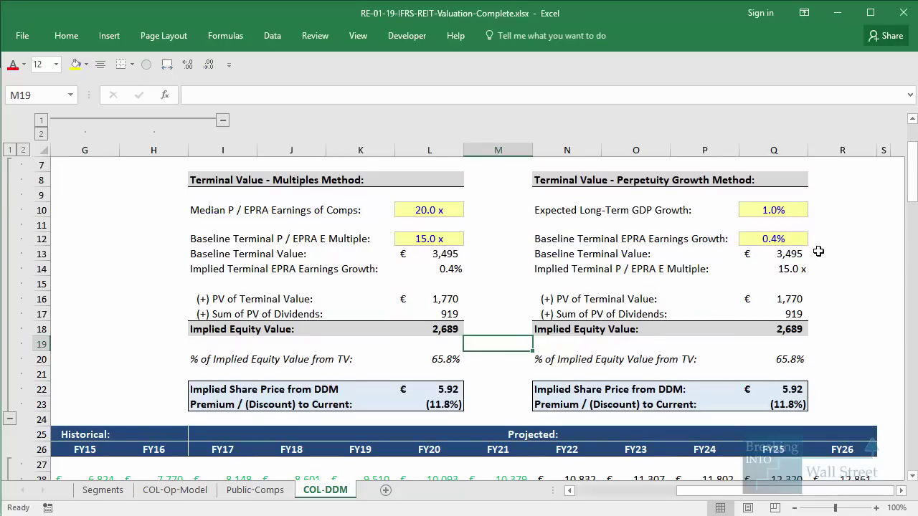
Step: Mark the lines from PV of Terminal Value to Implied Equity Value in both terminal value methods, then clear the marks
scroll(476, 342, down, 1)
click(481, 358)
drag(163, 238, 469, 302)
mouse_move(514, 235)
mouse_down()
mouse_move(825, 323)
mouse_move(829, 299)
mouse_up()
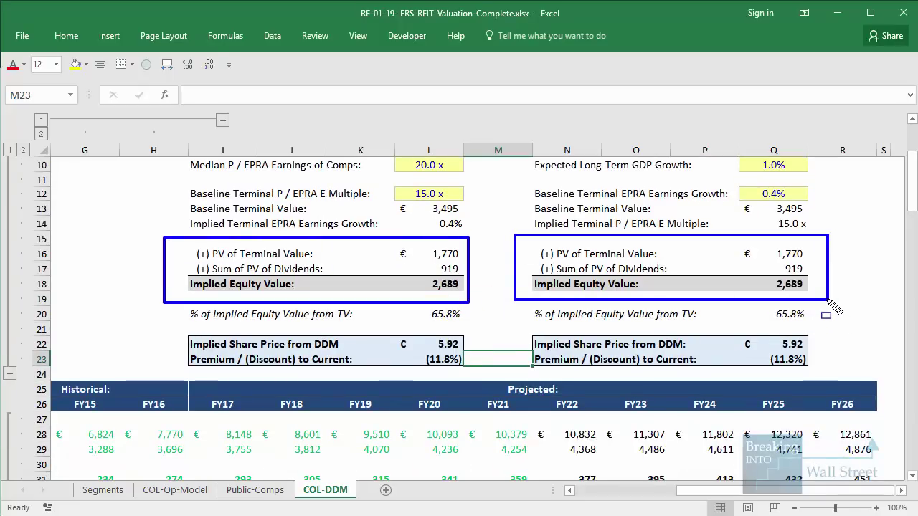
key(Escape)
Step: Inspect the multiples-method Implied Share Price from DDM formula and trace it to Total Shares Outstanding without editing it
click(467, 345)
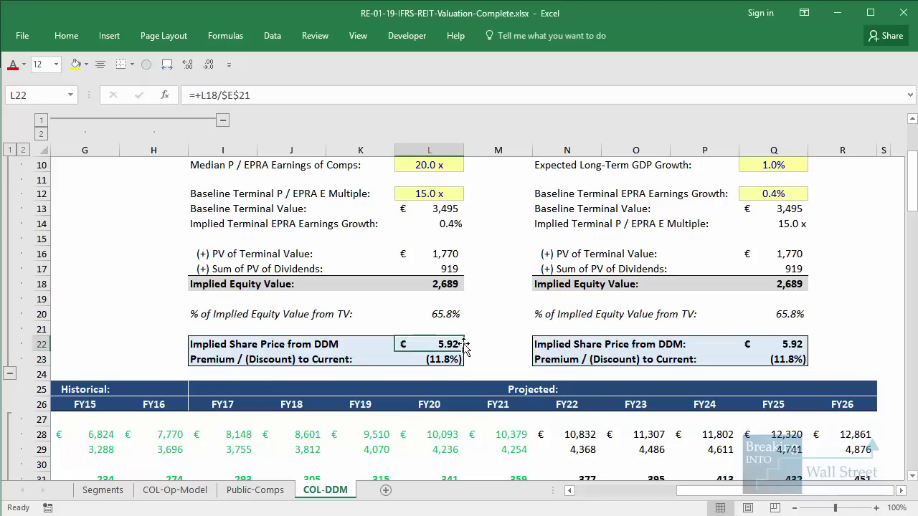
double_click(412, 345)
scroll(323, 402, left, 3)
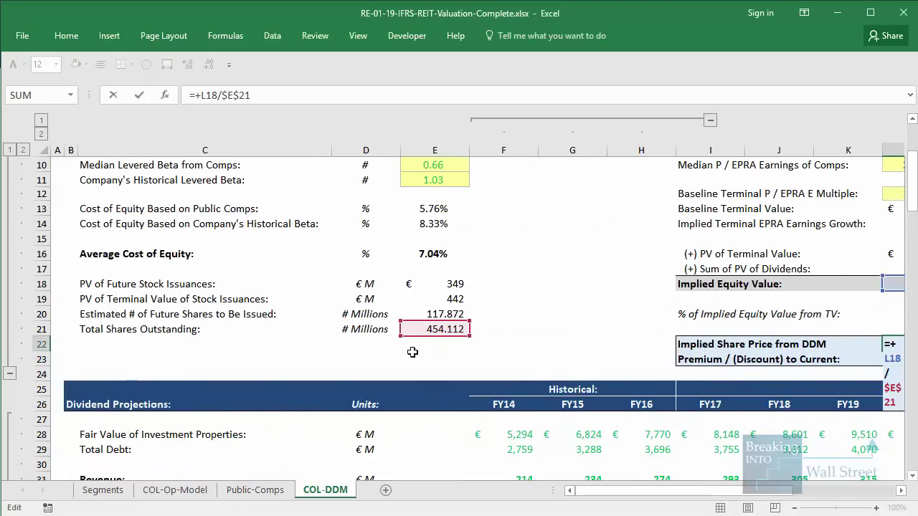
drag(399, 319, 510, 341)
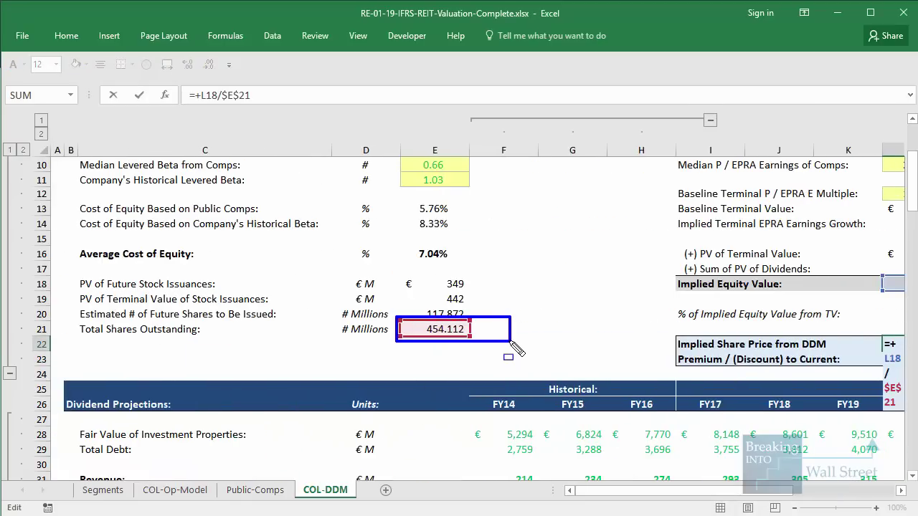
key(Escape)
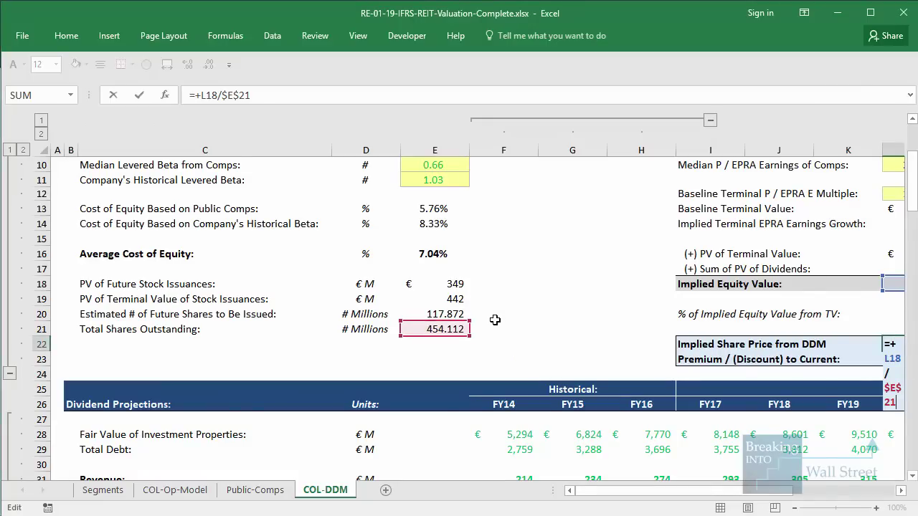
key(Return)
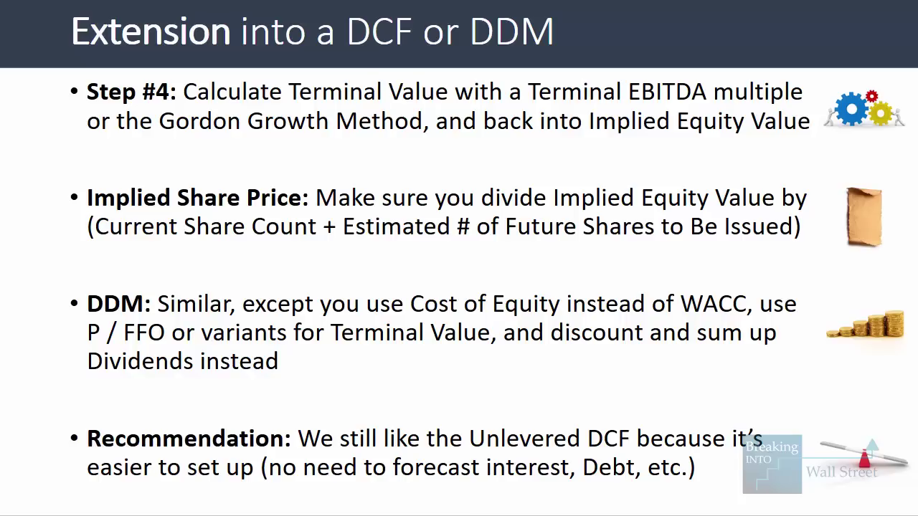
key(Right)
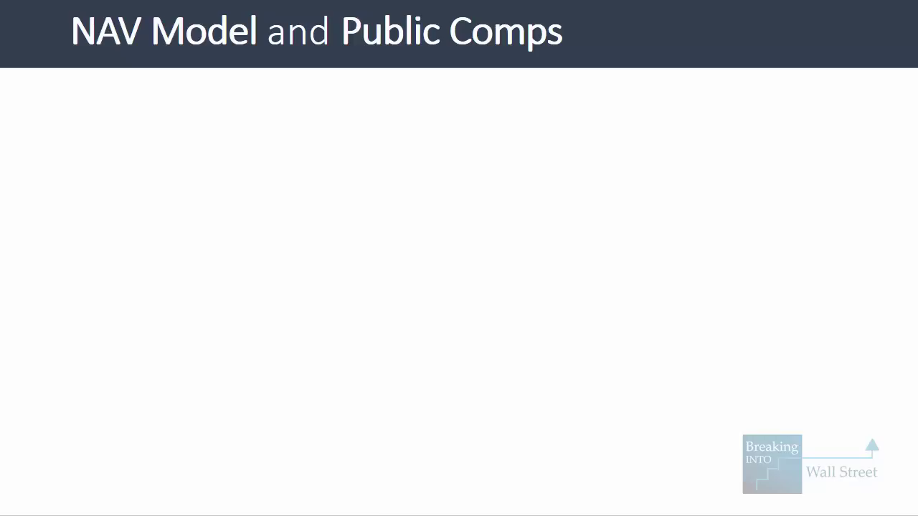
key(Right)
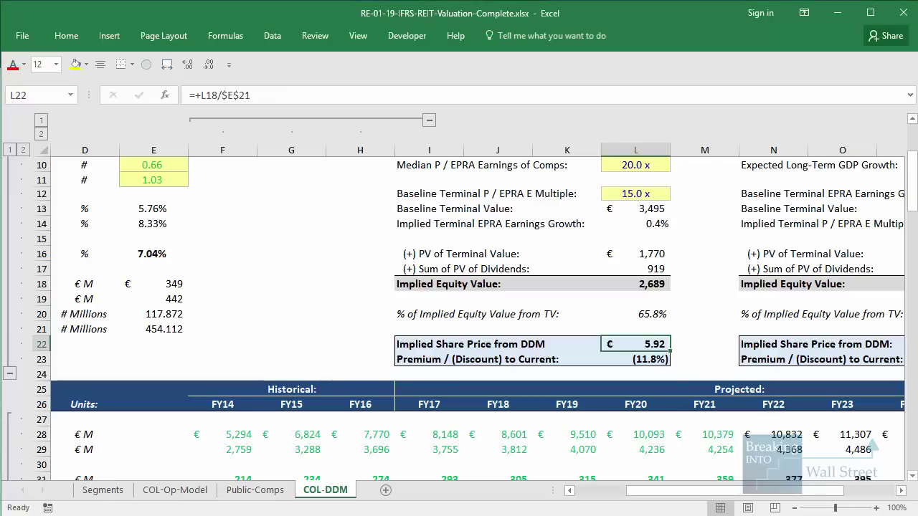
Step: Open the COL-Op-Model sheet and look over its key metrics and ratios
click(157, 492)
scroll(403, 424, down, 5)
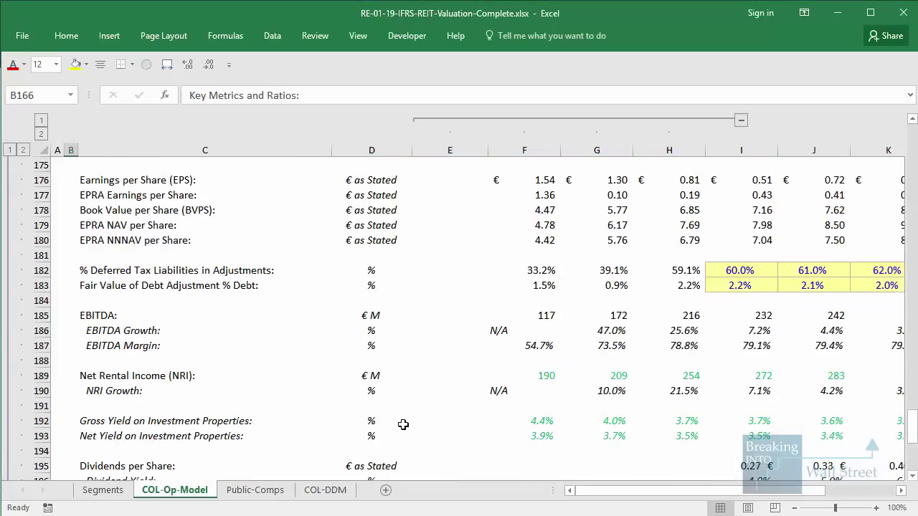
scroll(403, 425, up, 10)
Step: Open the Segments sheet and mark the Barcelona Asset Valuation, Gross Yield and Change in Fair Value of Investment Property lines
click(103, 490)
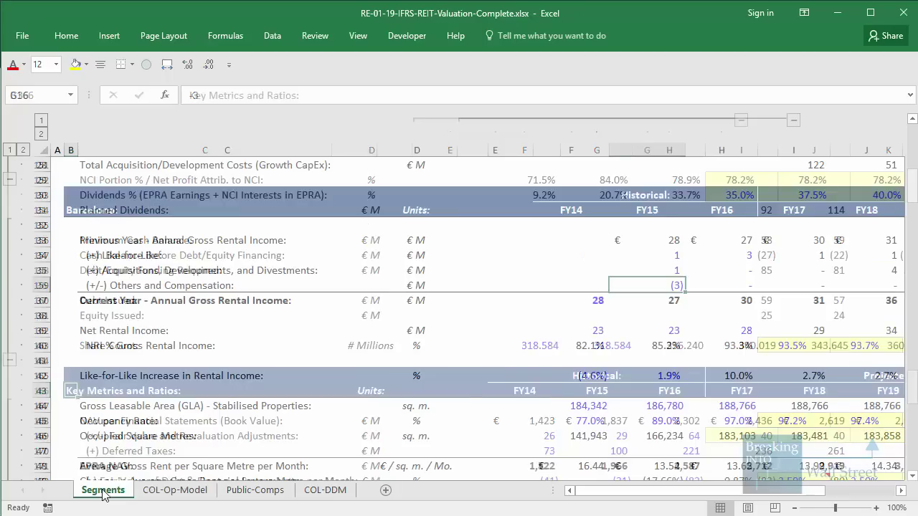
scroll(208, 323, down, 4)
click(208, 405)
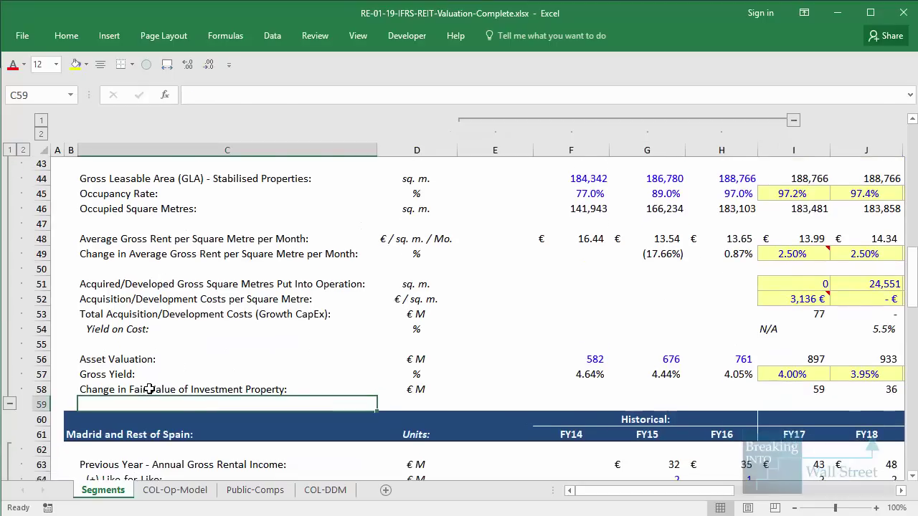
scroll(208, 405, down, 2)
click(318, 406)
mouse_move(66, 253)
mouse_down()
mouse_move(768, 346)
mouse_move(867, 332)
mouse_move(885, 317)
mouse_up()
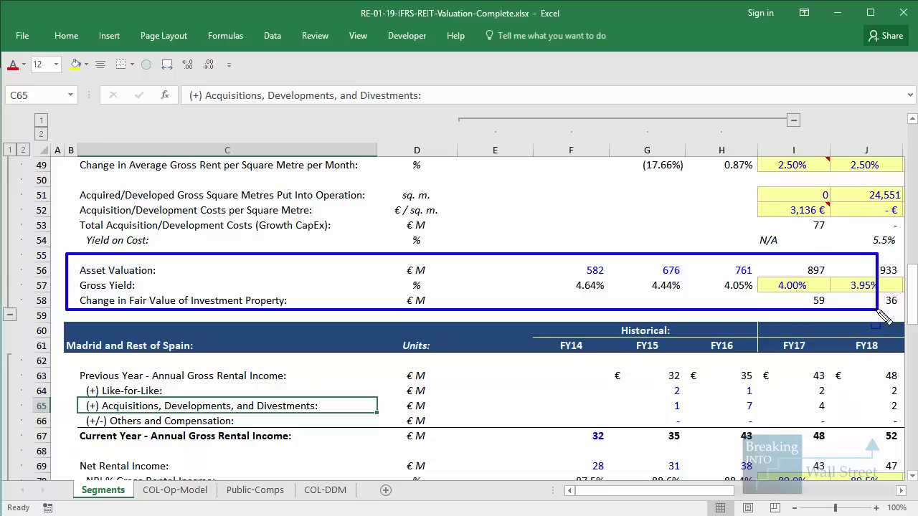
mouse_move(817, 273)
mouse_down()
mouse_move(681, 287)
mouse_move(768, 302)
mouse_up()
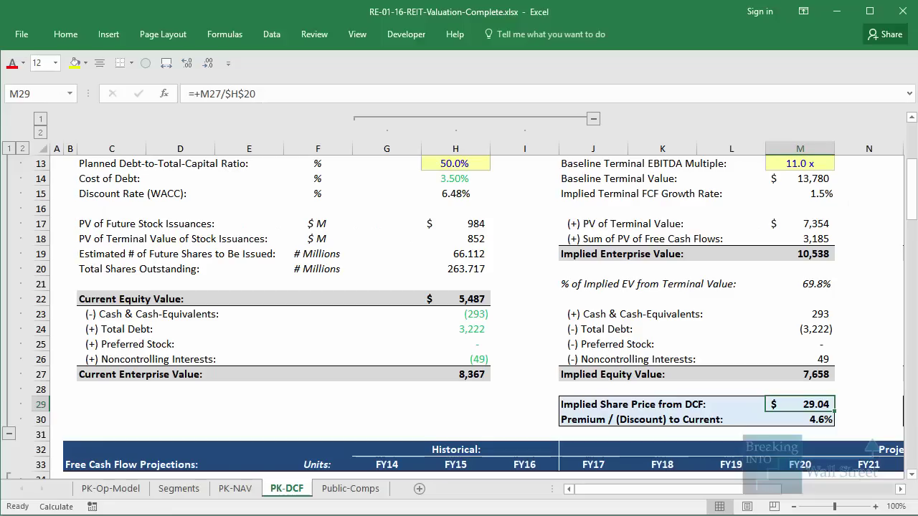
Step: In RE-01-16-REIT-Valuation-Complete.xlsx, open the PK-NAV sheet and mark the lines from Forward Property NOI to Market Value of Gross Real Estate Operating Assets
click(237, 490)
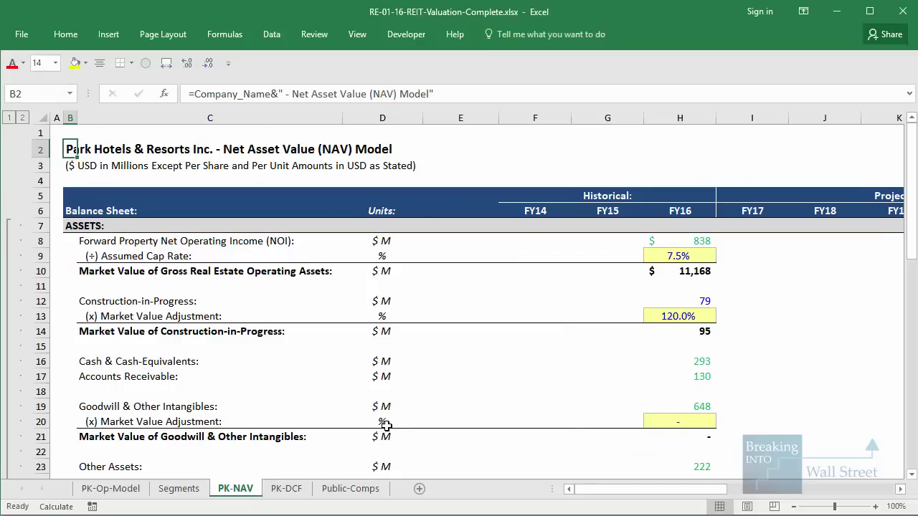
click(518, 422)
scroll(52, 196, down, 1)
mouse_move(71, 186)
mouse_down()
mouse_move(751, 237)
mouse_move(736, 204)
mouse_move(737, 242)
mouse_up()
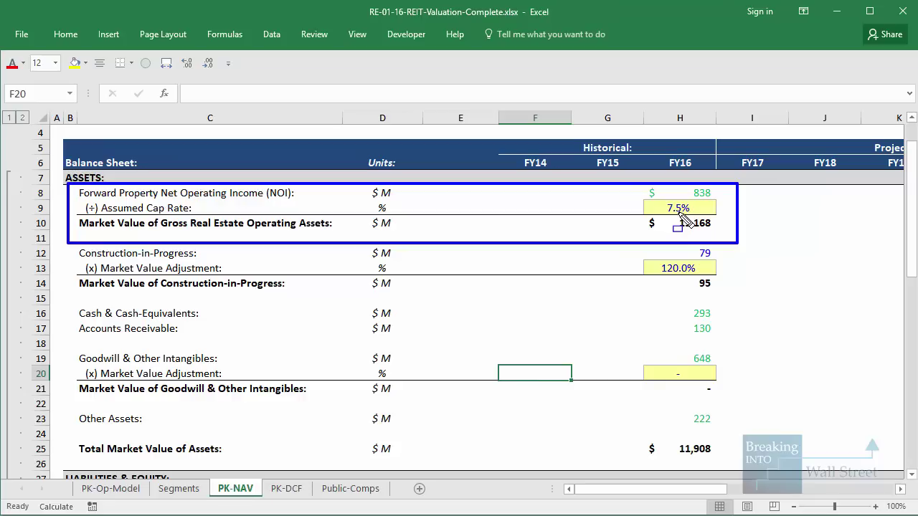
key(Escape)
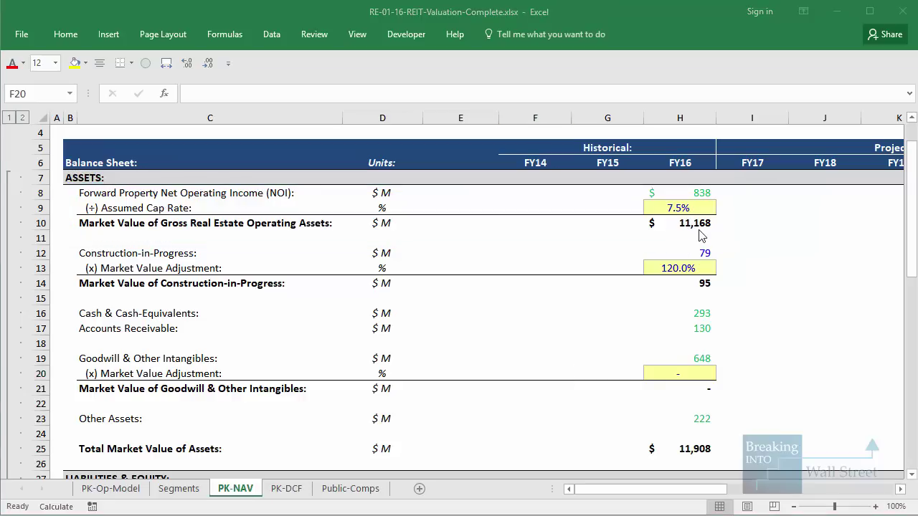
Step: Inspect the Market Value of Gross Real Estate Operating Assets formula without editing it
click(699, 224)
key(F2)
key(Escape)
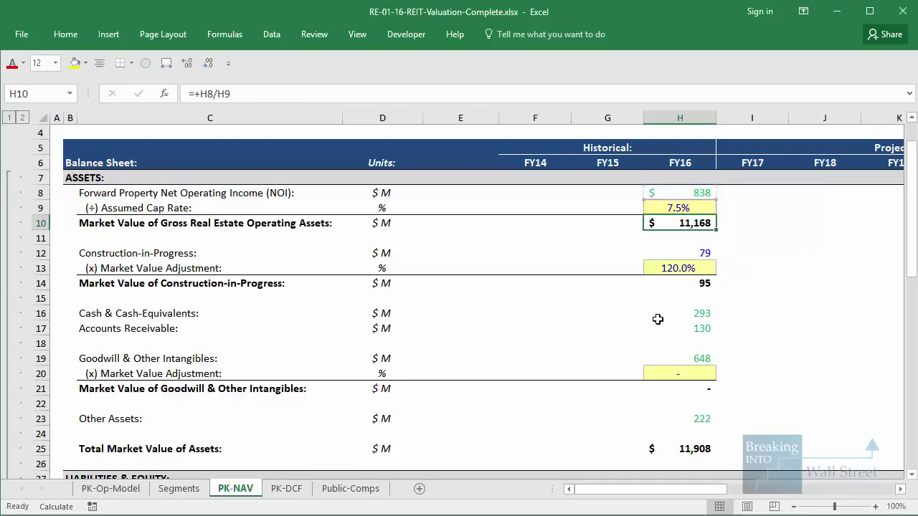
Step: Mark the asset lines from Construction-in-Progress to Other Assets and the goodwill market value adjustment, then clear the marks
click(656, 318)
scroll(791, 327, down, 1)
click(832, 358)
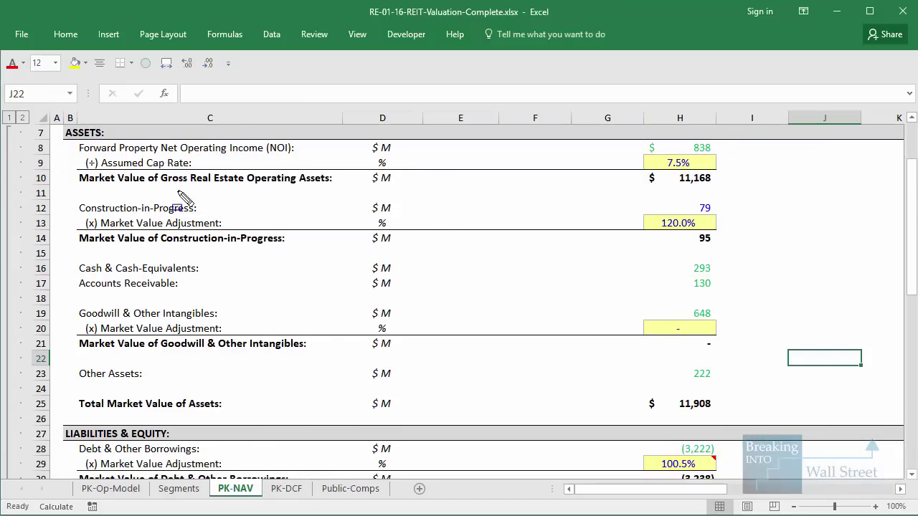
mouse_move(80, 191)
mouse_down()
mouse_move(707, 274)
mouse_move(726, 318)
mouse_move(731, 382)
mouse_up()
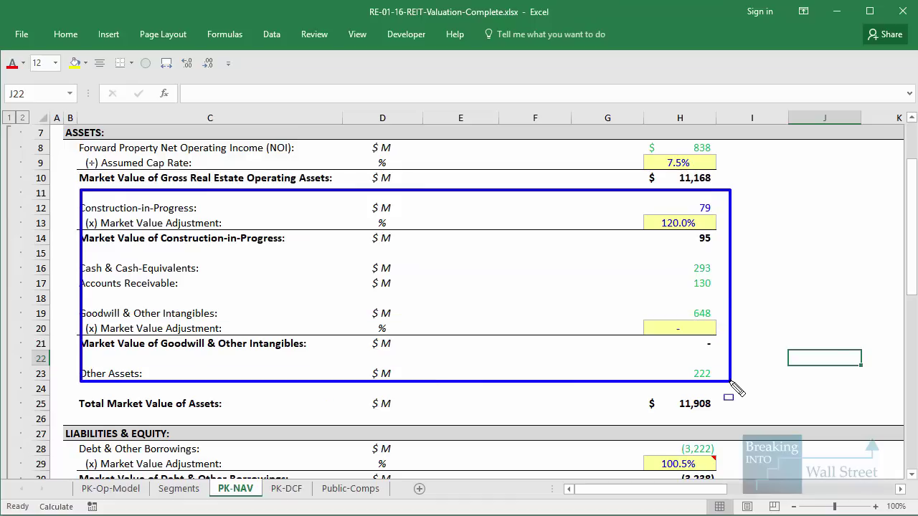
drag(646, 300, 720, 356)
key(Escape)
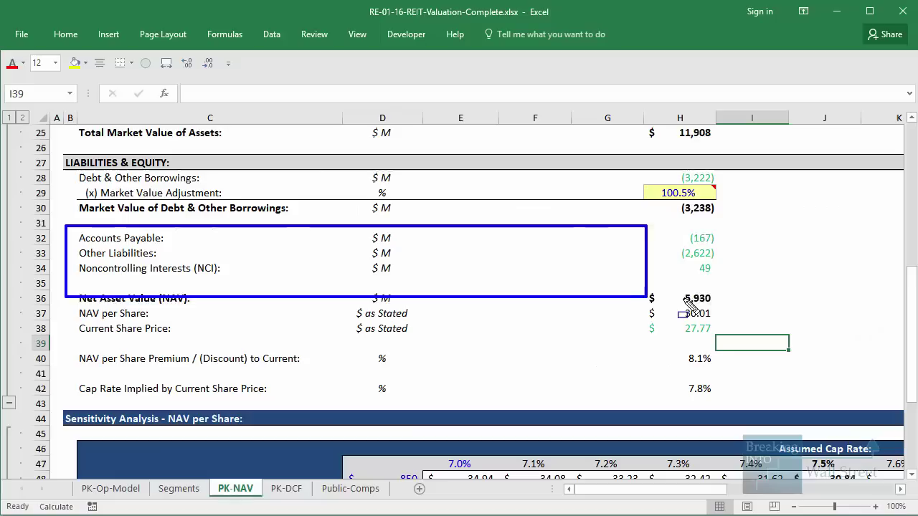
Step: Mark the debt lines and the lines from Accounts Payable to Noncontrolling Interests under Liabilities & Equity, then clear the marks
drag(66, 224, 734, 306)
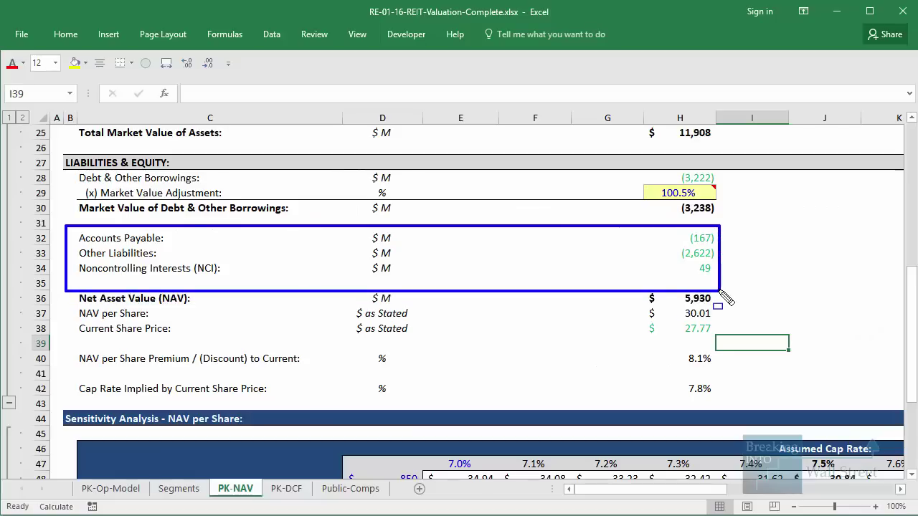
key(Escape)
mouse_move(71, 168)
mouse_down()
mouse_move(660, 231)
mouse_move(723, 227)
mouse_up()
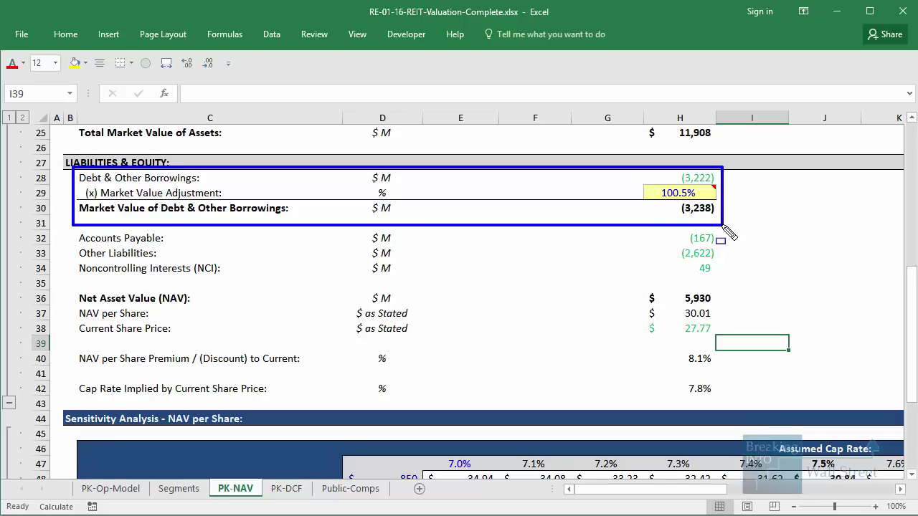
mouse_move(72, 227)
mouse_down()
mouse_move(246, 263)
mouse_move(756, 284)
mouse_up()
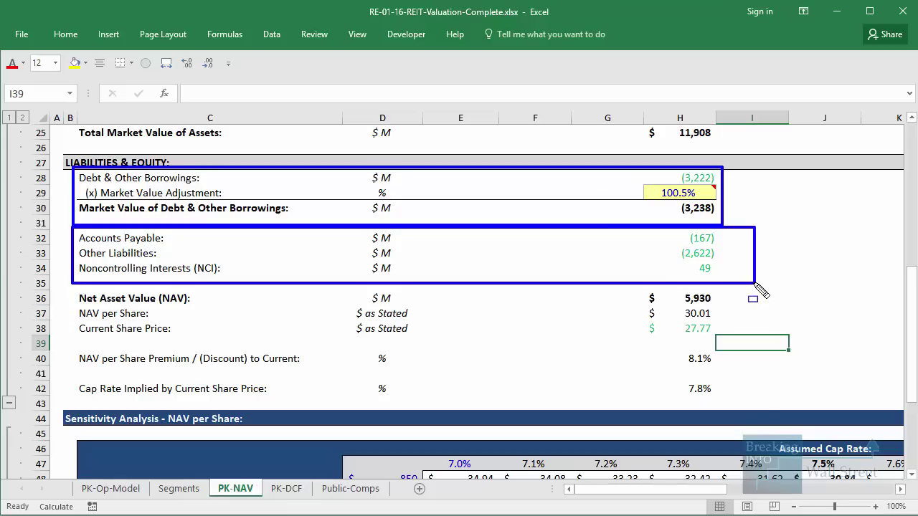
key(Escape)
Step: Inspect the Net Asset Value and NAV per Share formulas without editing them
click(677, 298)
key(F2)
scroll(680, 306, up, 1)
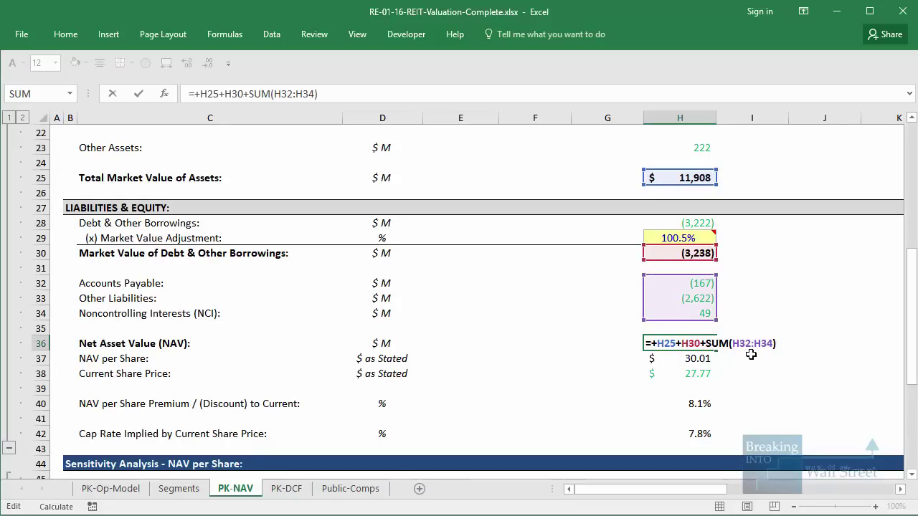
key(Escape)
double_click(696, 362)
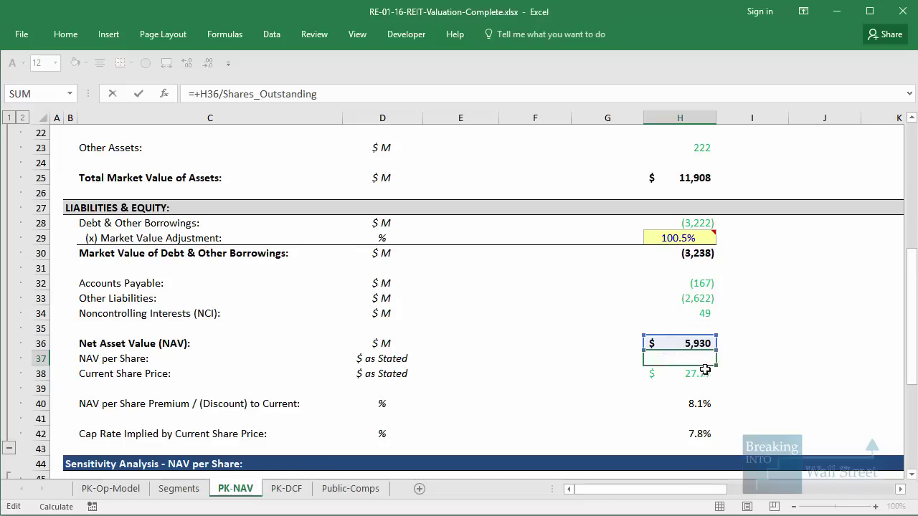
scroll(705, 370, down, 1)
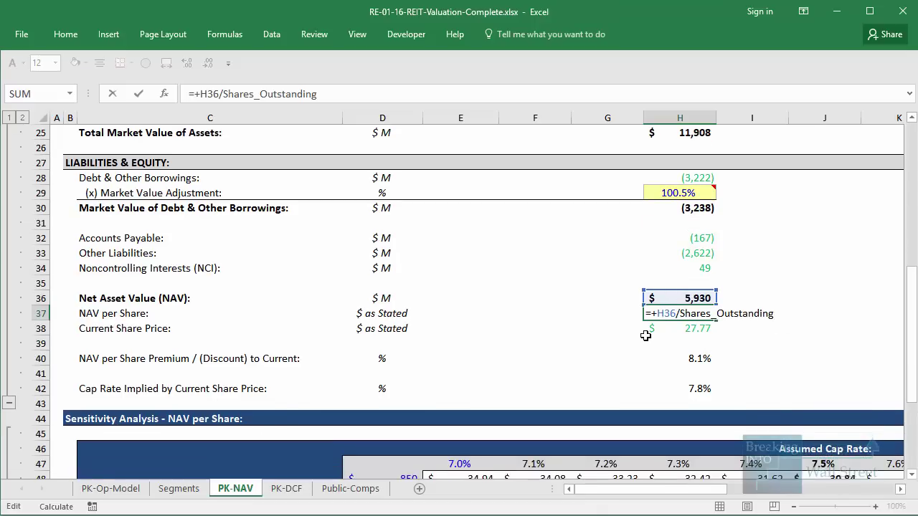
key(Escape)
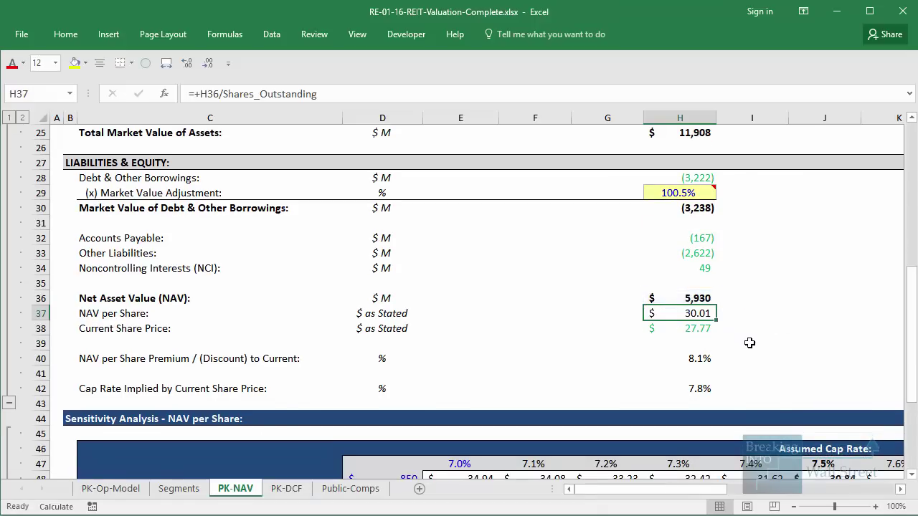
Step: Mark NAV per Share with Current Share Price, and the NAV premium with the Cap Rate Implied by Current Share Price
click(753, 345)
scroll(786, 343, down, 1)
click(792, 343)
drag(646, 258, 728, 294)
drag(658, 304, 764, 359)
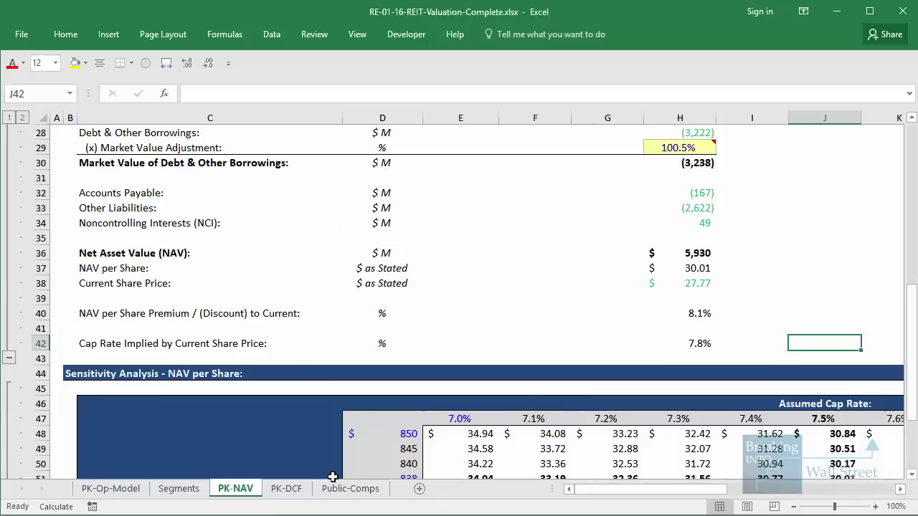
Step: Open the Public-Comps sheet and mark the screening criteria in the Comparable Companies title
click(351, 489)
click(660, 329)
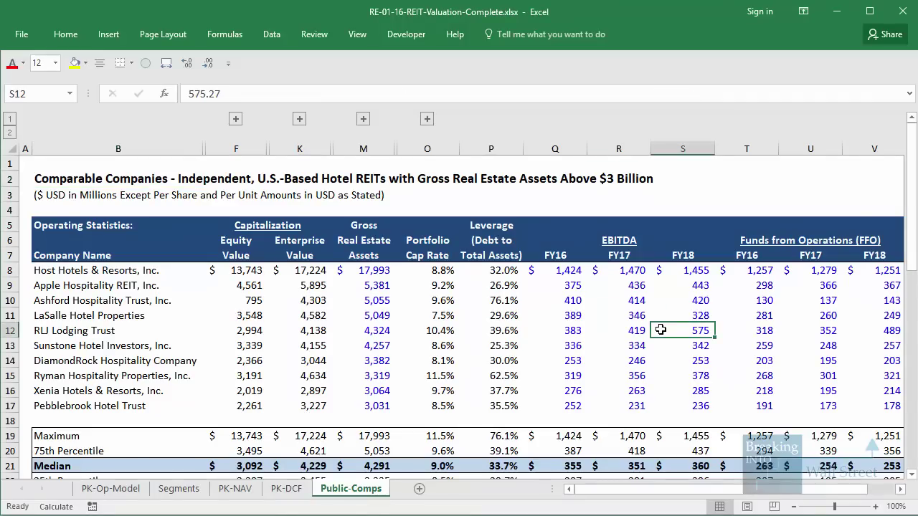
drag(253, 167, 690, 193)
drag(825, 357, 825, 342)
Step: Mark the EBITDA and Capitalization columns in the Operating Statistics table, then clear the marks
scroll(560, 234, down, 1)
mouse_move(540, 177)
mouse_down()
mouse_move(659, 279)
mouse_move(728, 378)
mouse_move(730, 370)
mouse_up()
drag(203, 170, 334, 391)
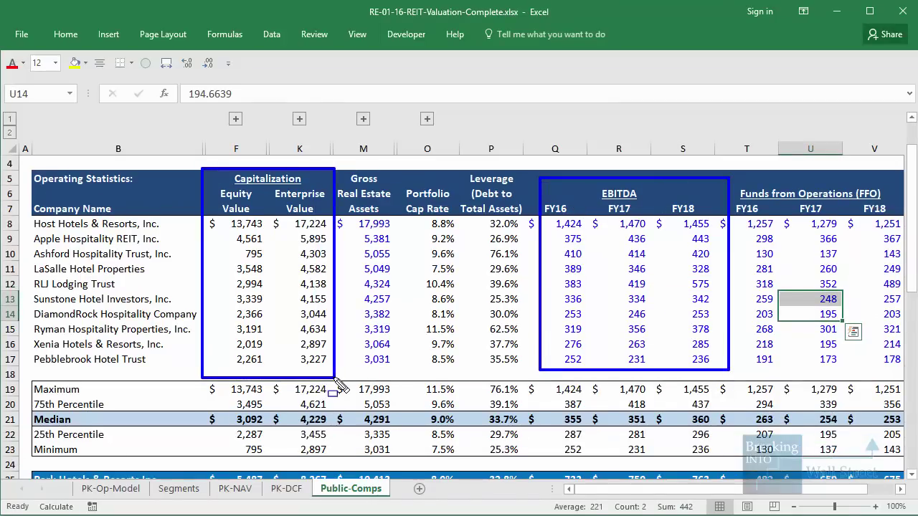
key(Escape)
Step: Mark the Enterprise Value / EBITDA columns in the Valuation Statistics table
scroll(437, 360, down, 3)
scroll(443, 361, down, 3)
drag(530, 222, 739, 442)
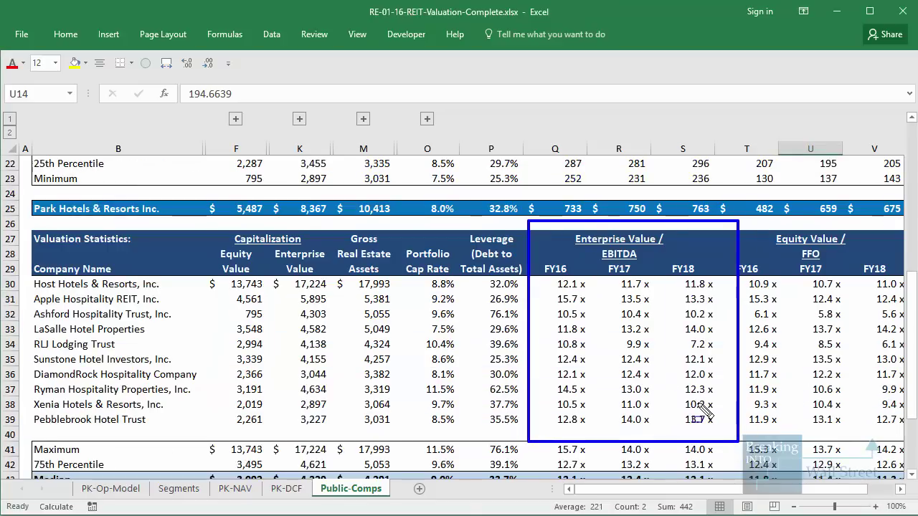
Step: Mark the Funds from Operations columns and the projected EBITDA and FFO growth columns in the Operating Statistics table, then clear the marks
key(Escape)
scroll(698, 404, up, 3)
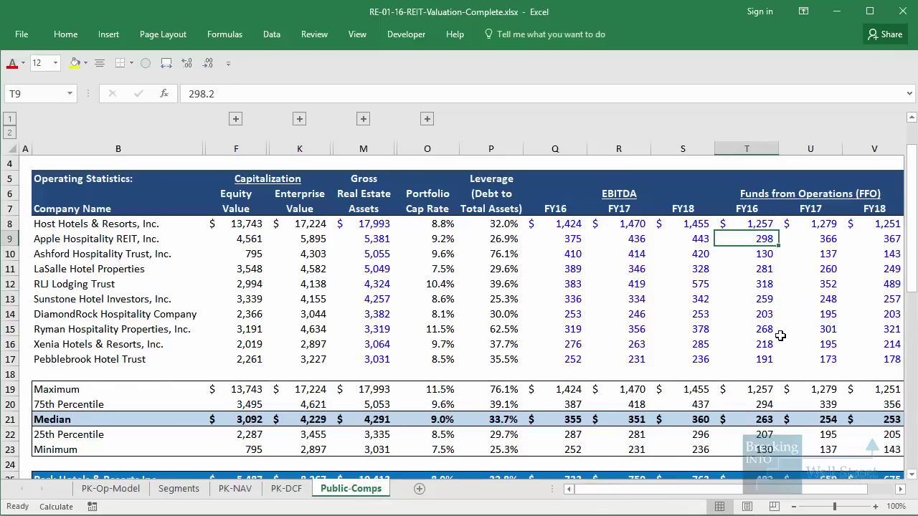
drag(626, 329, 816, 330)
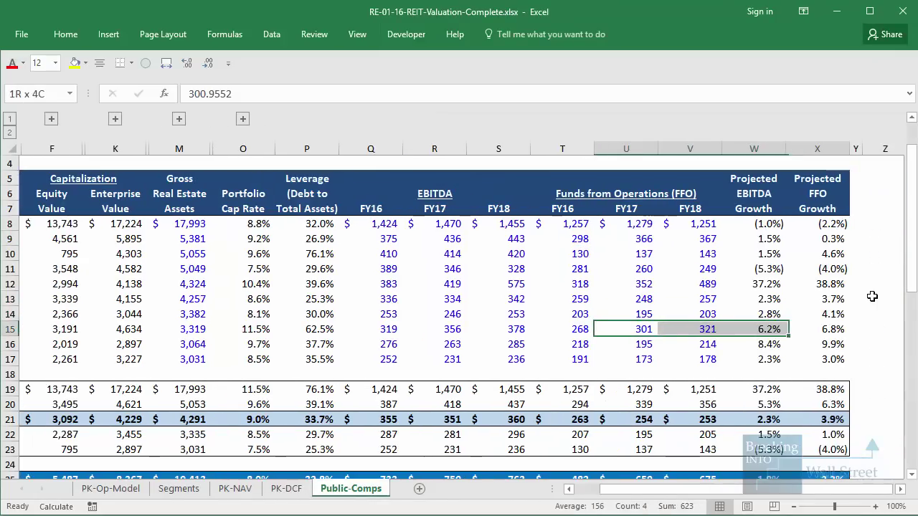
mouse_move(538, 183)
mouse_down()
mouse_move(692, 363)
mouse_move(732, 373)
mouse_up()
drag(729, 166, 865, 400)
key(Escape)
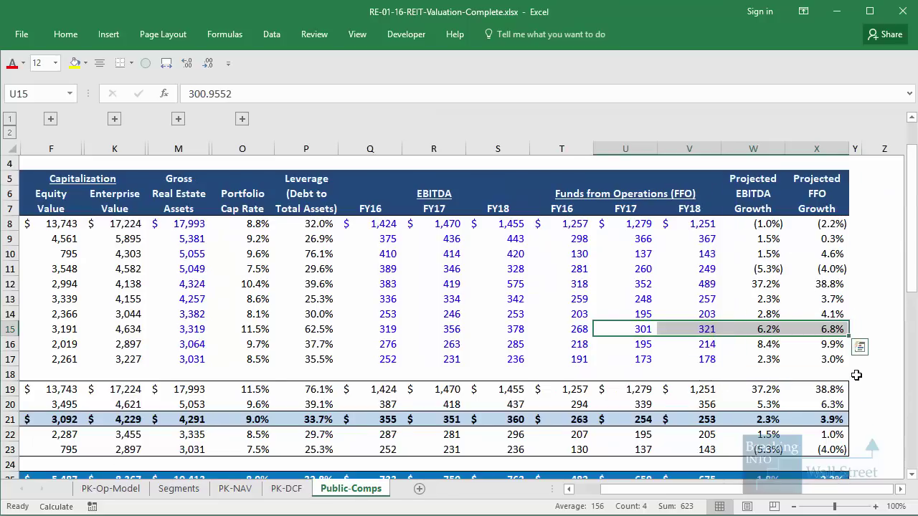
Step: Mark the Equity Value / FFO columns in the Valuation Statistics table, then clear the mark
scroll(796, 342, down, 7)
mouse_move(529, 187)
mouse_down()
mouse_move(689, 316)
mouse_move(734, 391)
mouse_up()
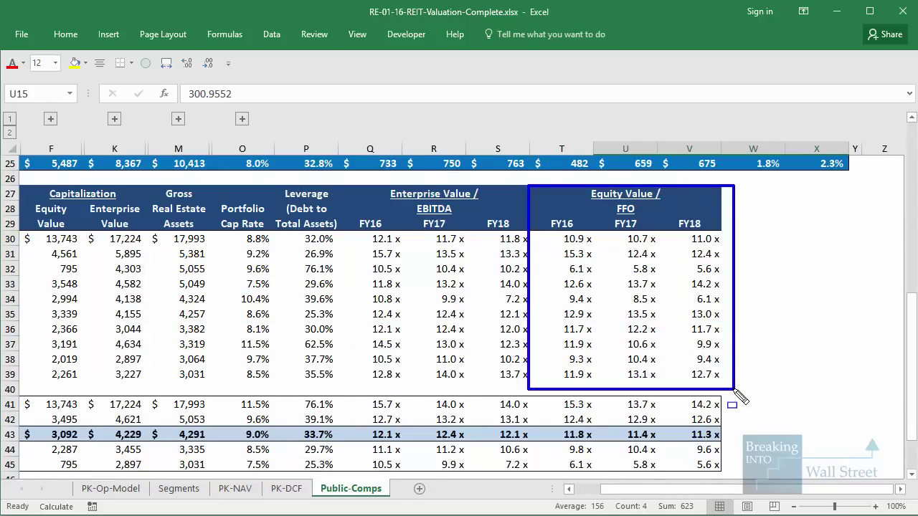
key(Escape)
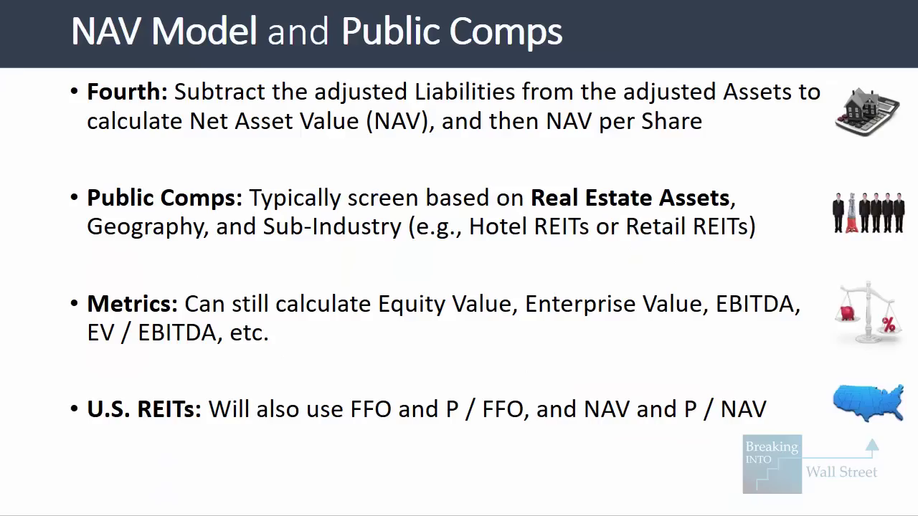
key(Right)
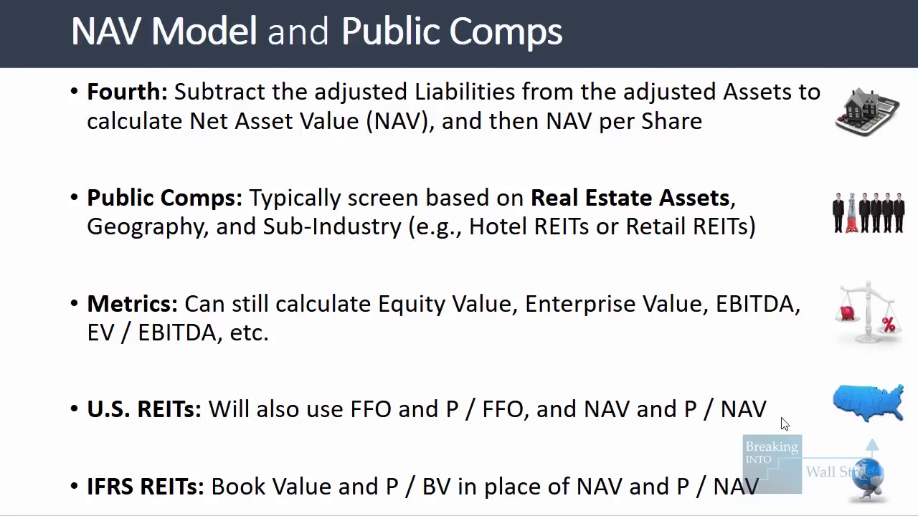
drag(212, 462, 765, 502)
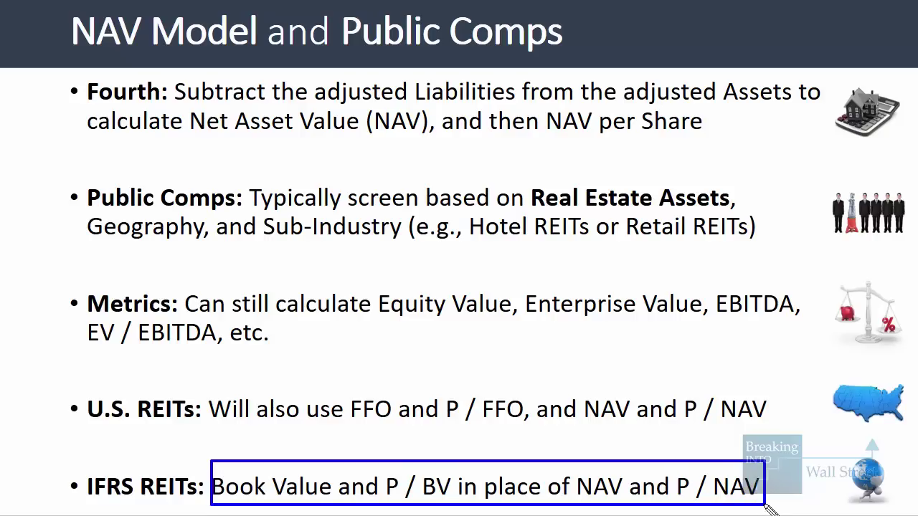
key(Escape)
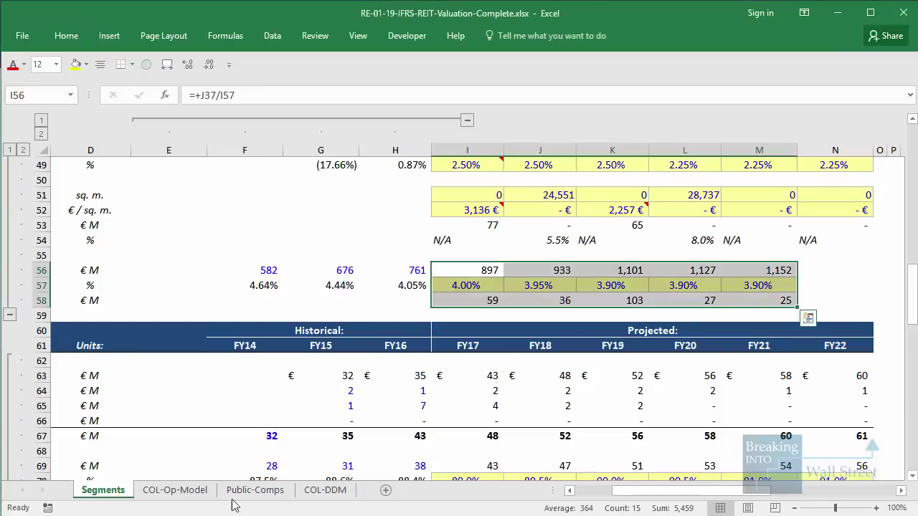
Step: Open the Public-Comps sheet of the IFRS REIT valuation workbook and mark the EBITDA and Capitalisation columns in Operating Statistics
click(325, 490)
click(255, 490)
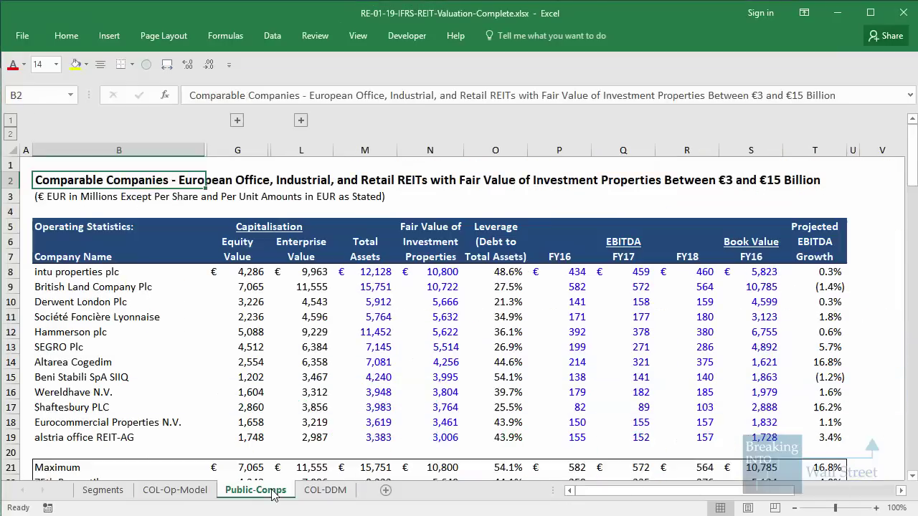
click(624, 299)
scroll(623, 299, down, 1)
drag(545, 188, 722, 405)
mouse_move(204, 180)
mouse_down()
mouse_move(334, 368)
mouse_move(337, 401)
mouse_up()
key(Escape)
Step: Mark the FY16 Book Value column in the European REITs' Operating Statistics table, then clear the mark
scroll(588, 338, down, 1)
scroll(717, 236, up, 1)
mouse_move(721, 169)
mouse_down()
mouse_move(848, 359)
mouse_move(853, 419)
mouse_move(799, 420)
mouse_up()
key(Escape)
Step: Mark the P / BV column in the European REITs' Valuation Statistics table, then clear the mark
scroll(800, 421, down, 6)
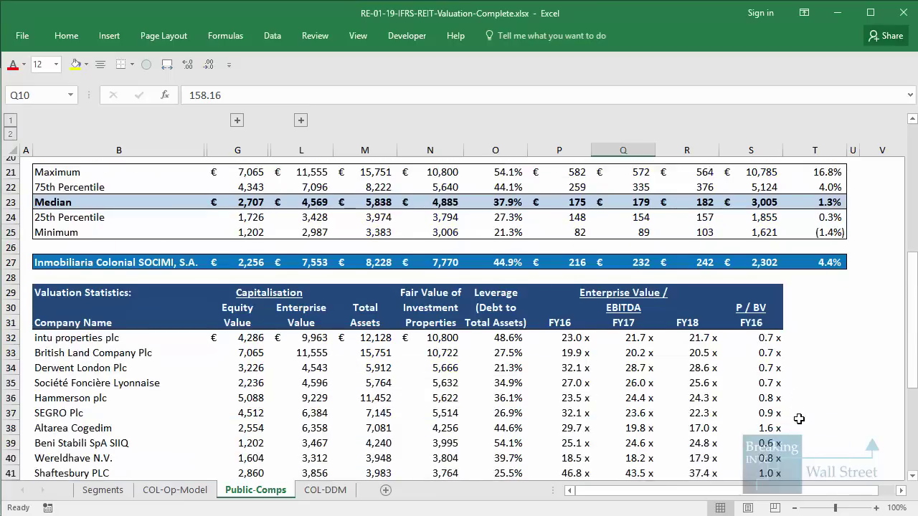
mouse_move(729, 264)
mouse_down()
mouse_move(781, 480)
mouse_move(793, 487)
mouse_up()
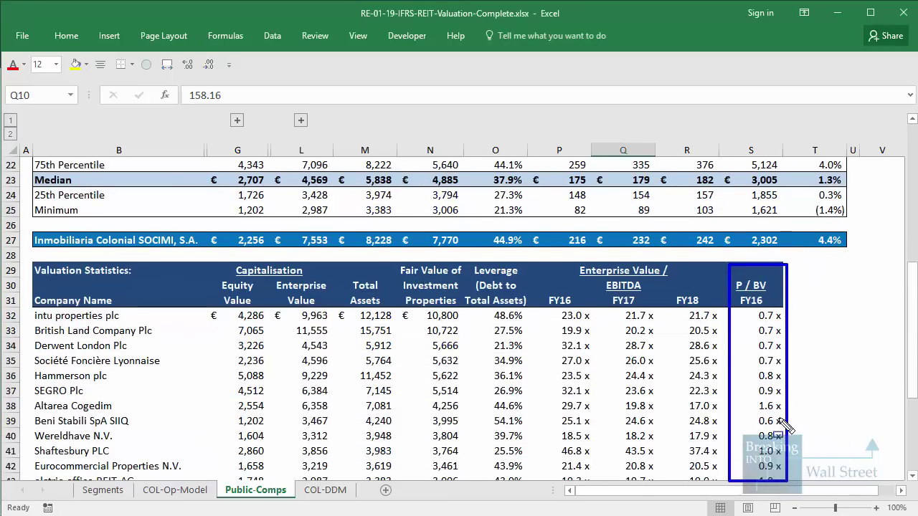
key(Escape)
scroll(833, 390, up, 7)
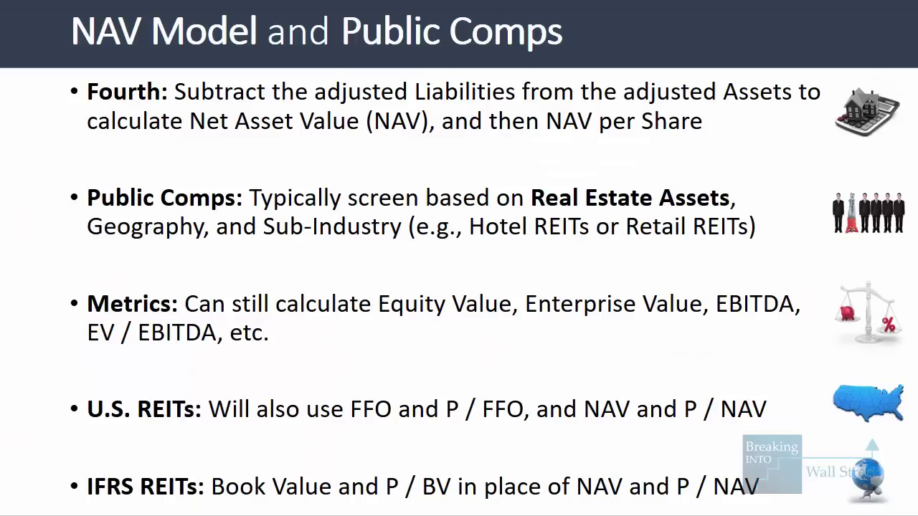
key(Right)
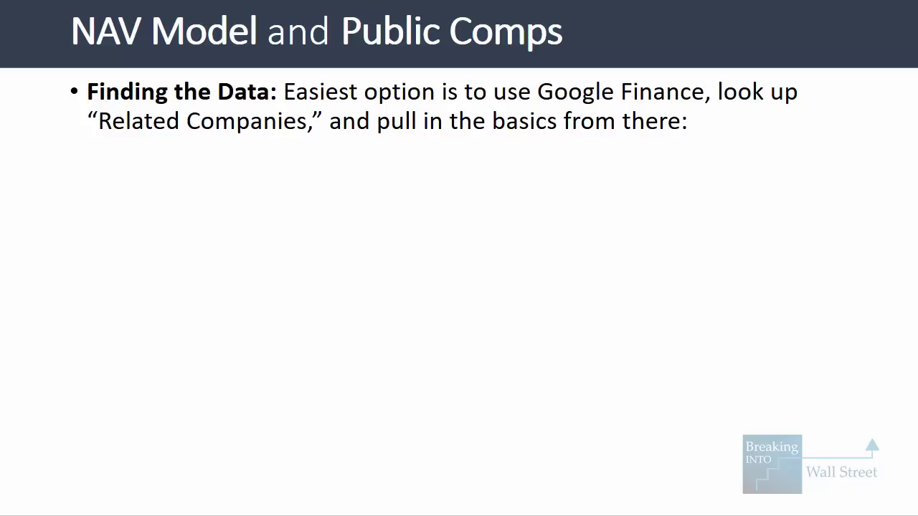
key(Right)
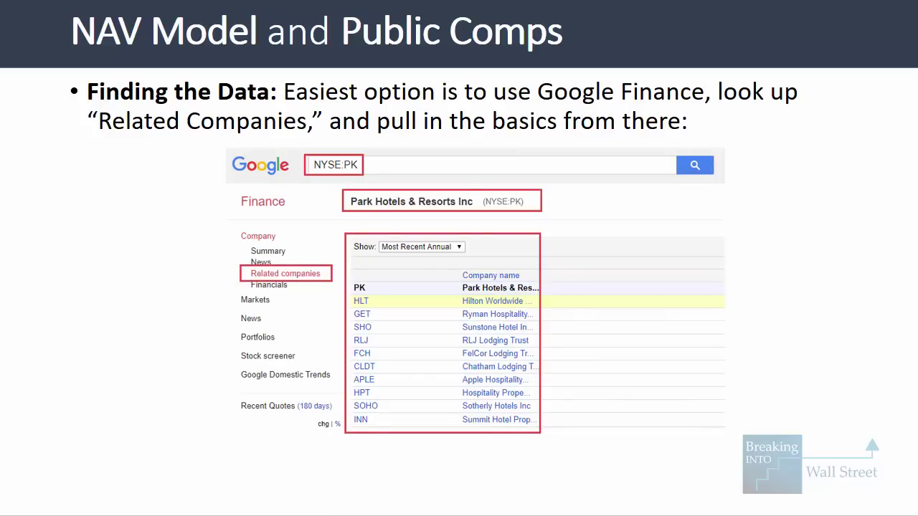